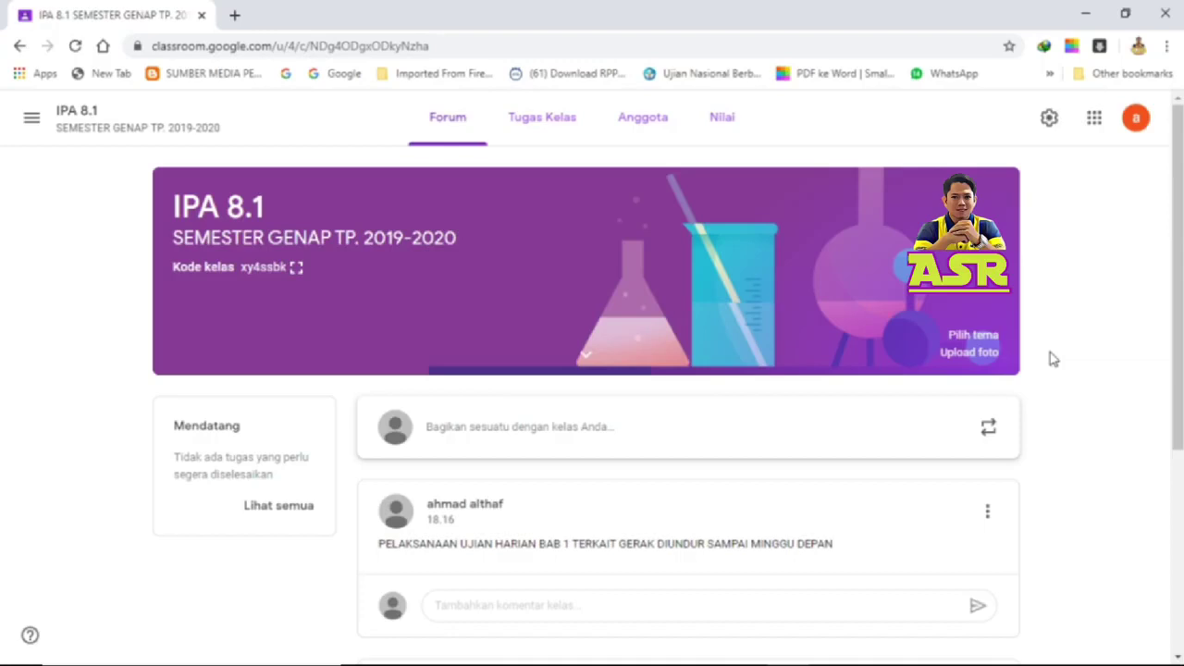
- Create a new quiz assignment (Tugas kuis) in the class's Tugas Kelas, titled "UJIAN BAB 1 GERAK"
{"action": "left_click", "coordinate": [518, 120]}
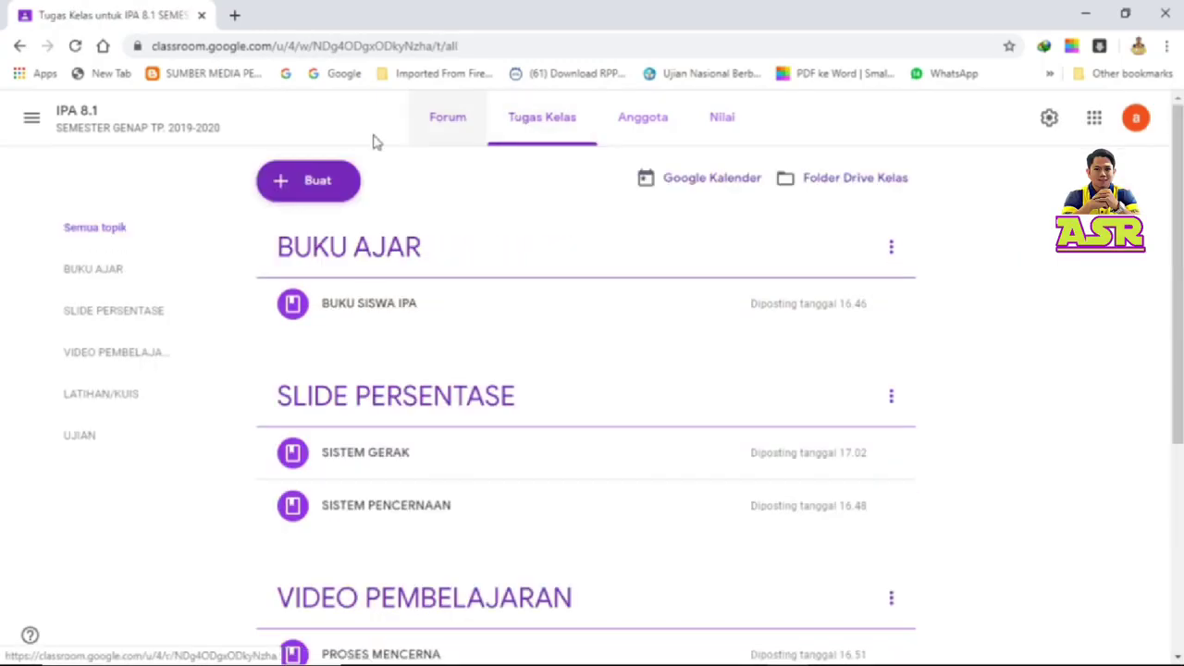
{"action": "left_click", "coordinate": [316, 185]}
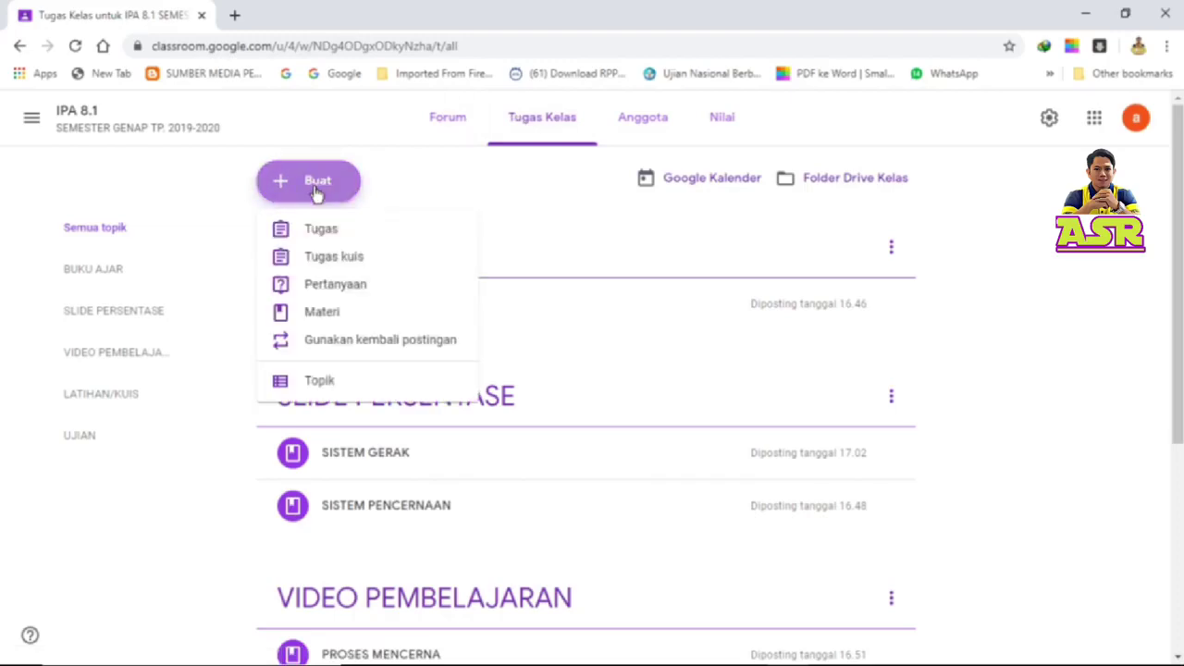
{"action": "left_click", "coordinate": [323, 267]}
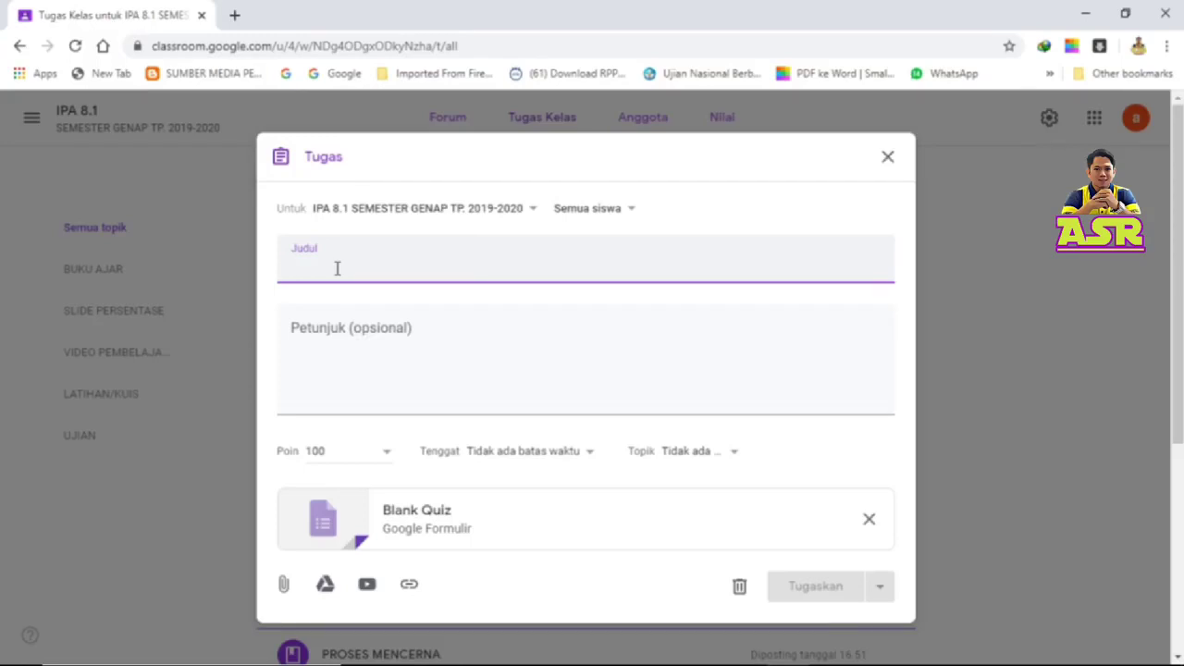
{"action": "type", "text": "UJ"}
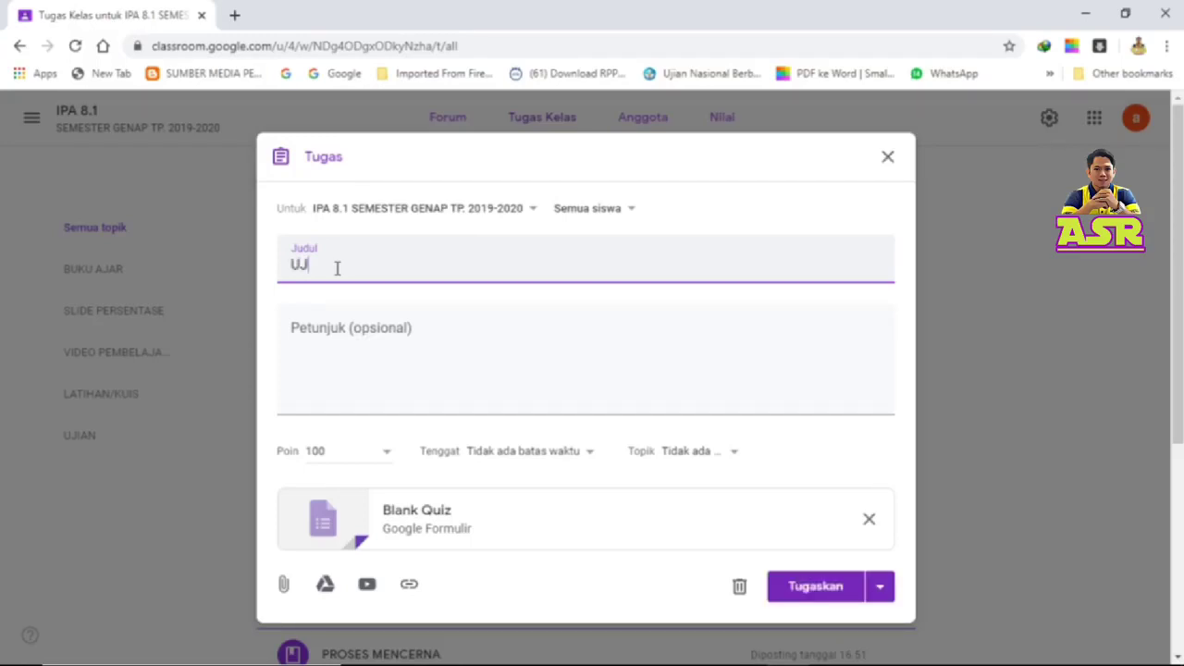
{"action": "type", "text": "IAN BAB"}
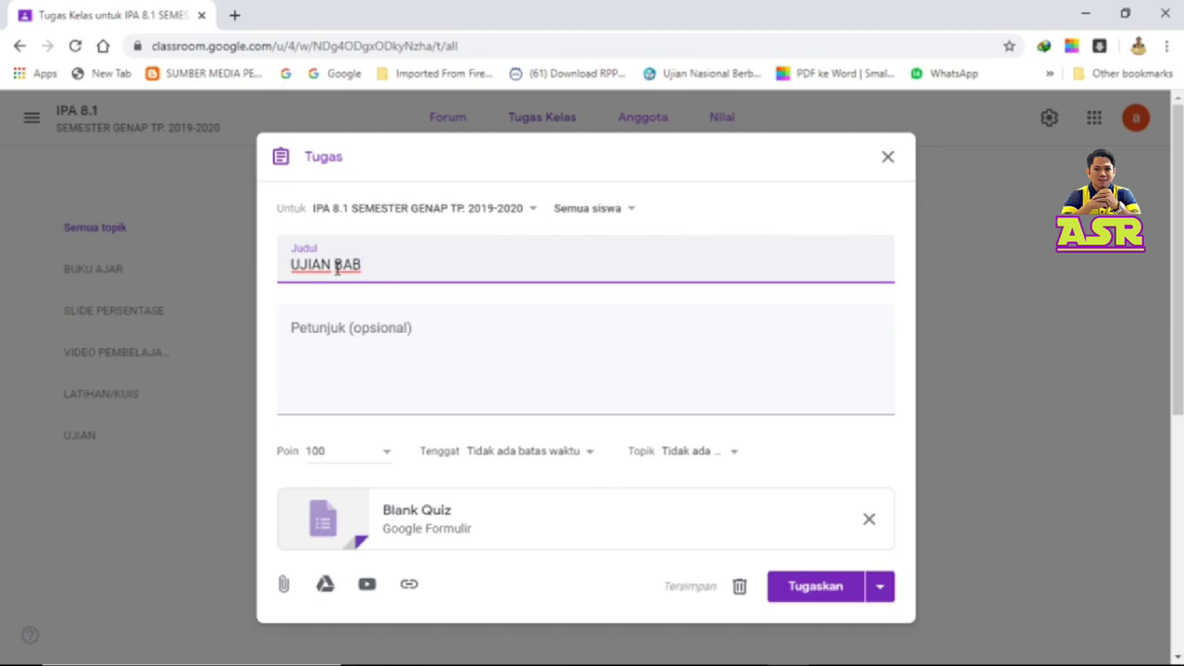
{"action": "type", "text": " 1 GERAK"}
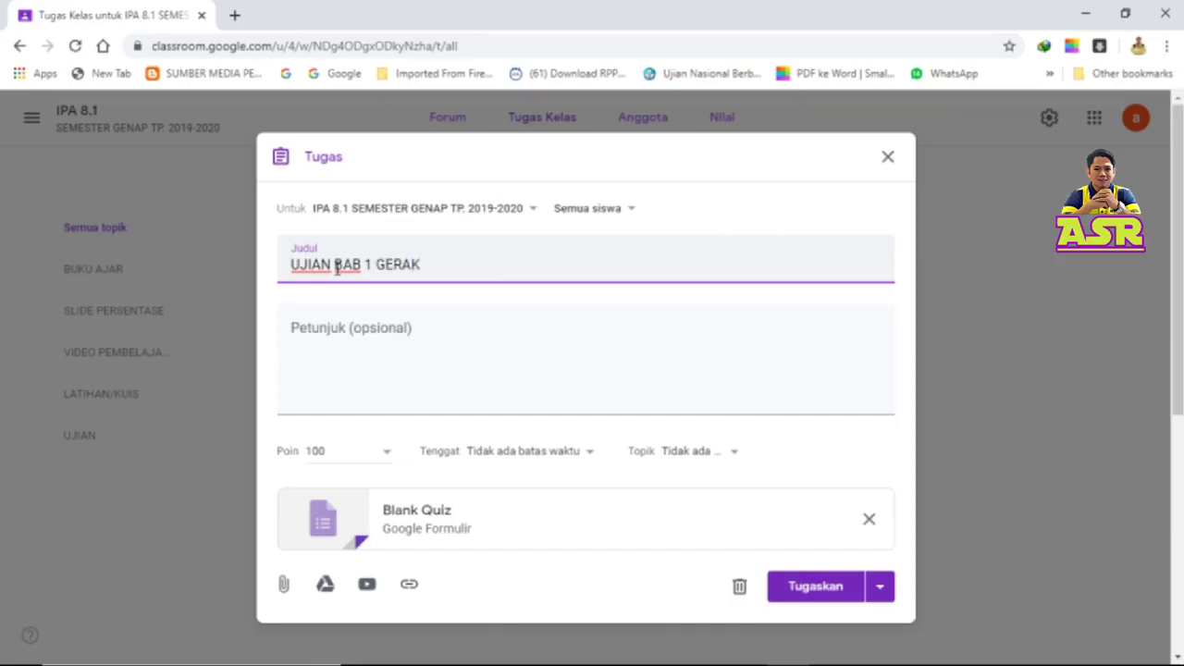
- Fill in the assignment's instructions with "SILAHKAN DIKERJAKAN DENGAN TELITI"
{"action": "left_click", "coordinate": [311, 330]}
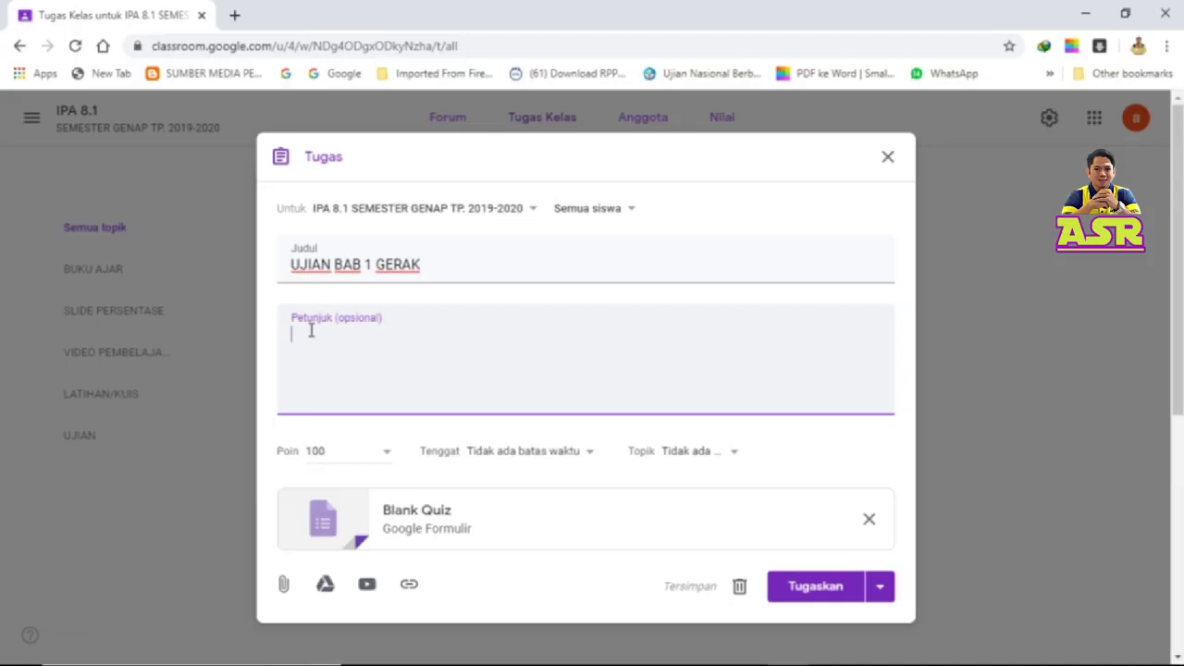
{"action": "type", "text": "SILAHKAN DIK"}
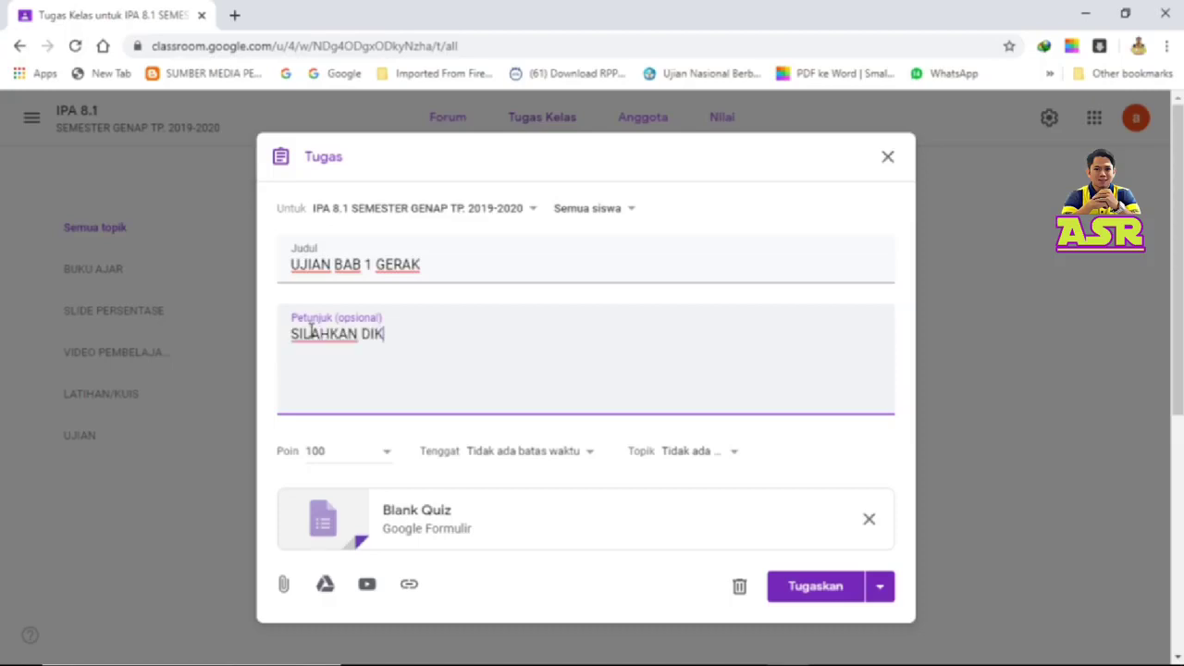
{"action": "type", "text": "ERJAKAN DENGAN"}
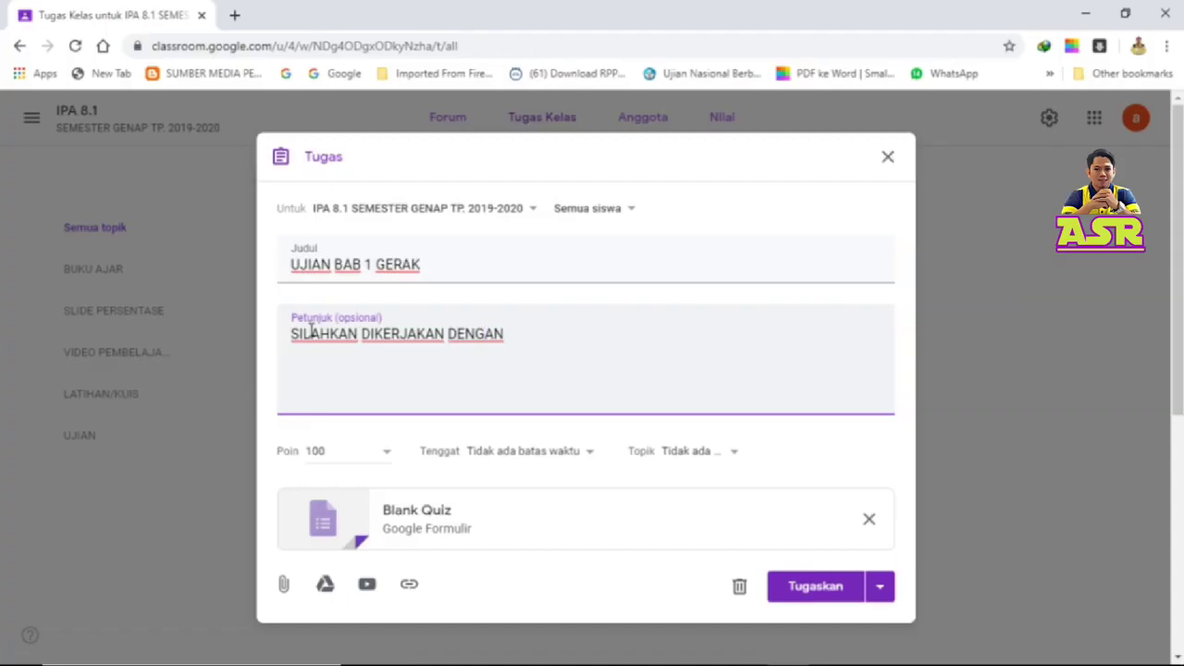
{"action": "type", "text": " TELITI"}
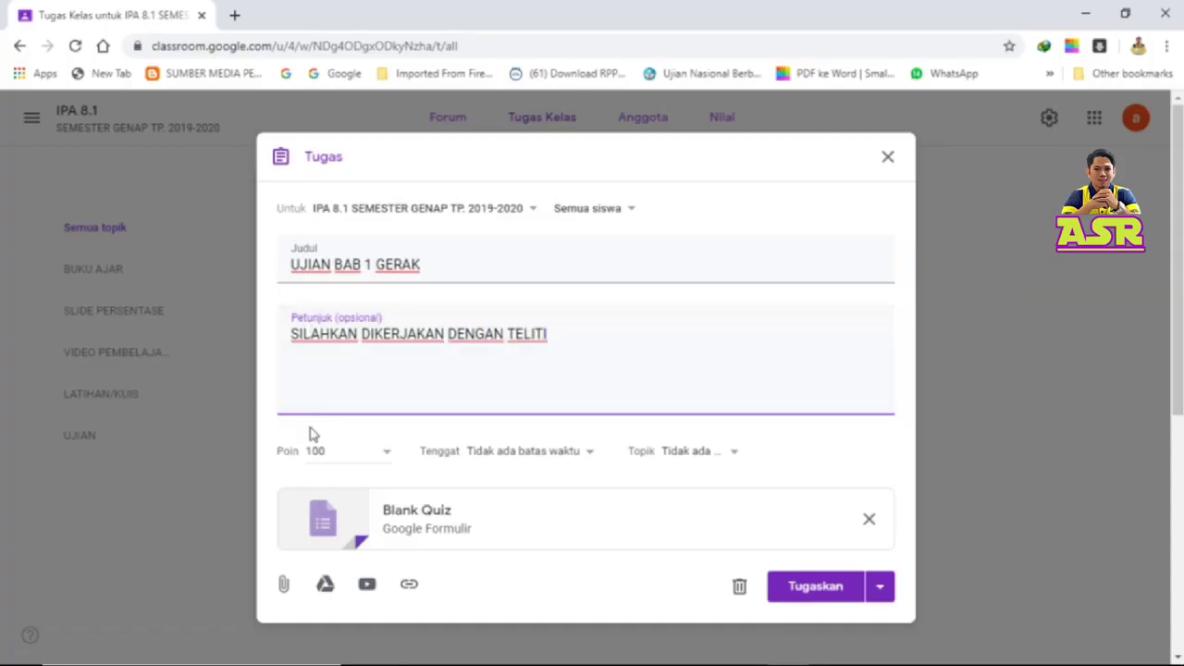
- Set the assignment's due date to 13 Jan 2020 and its topic to UJIAN
{"action": "scroll", "coordinate": [324, 434], "scroll_direction": "down", "scroll_amount": 1}
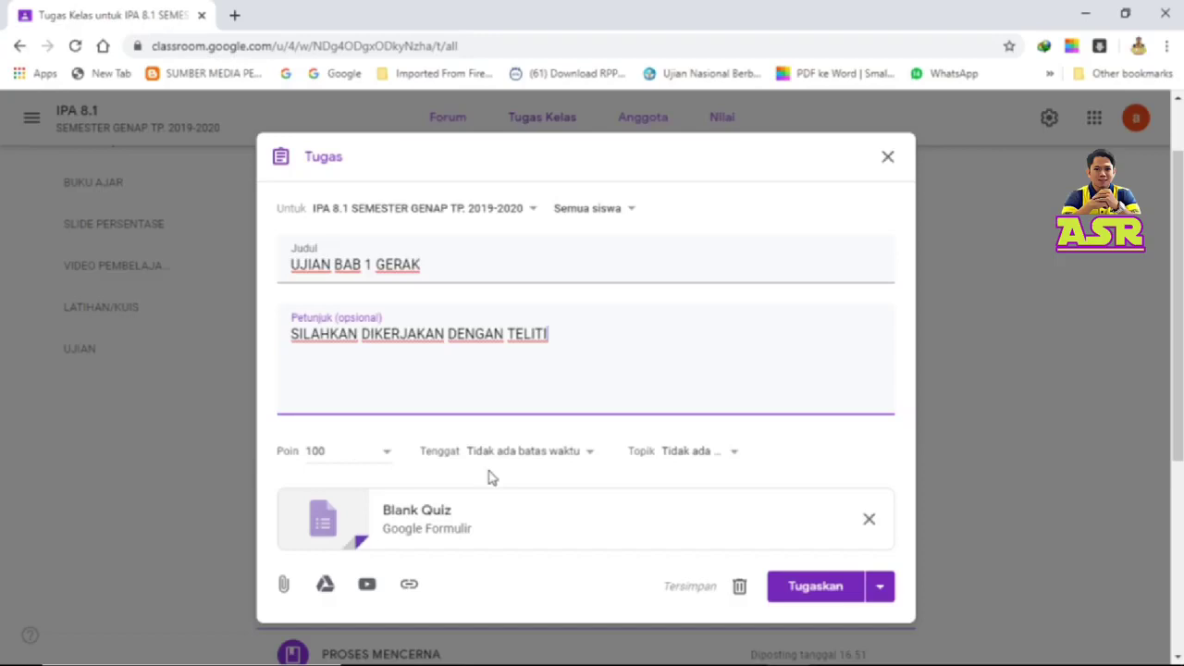
{"action": "left_click", "coordinate": [556, 460]}
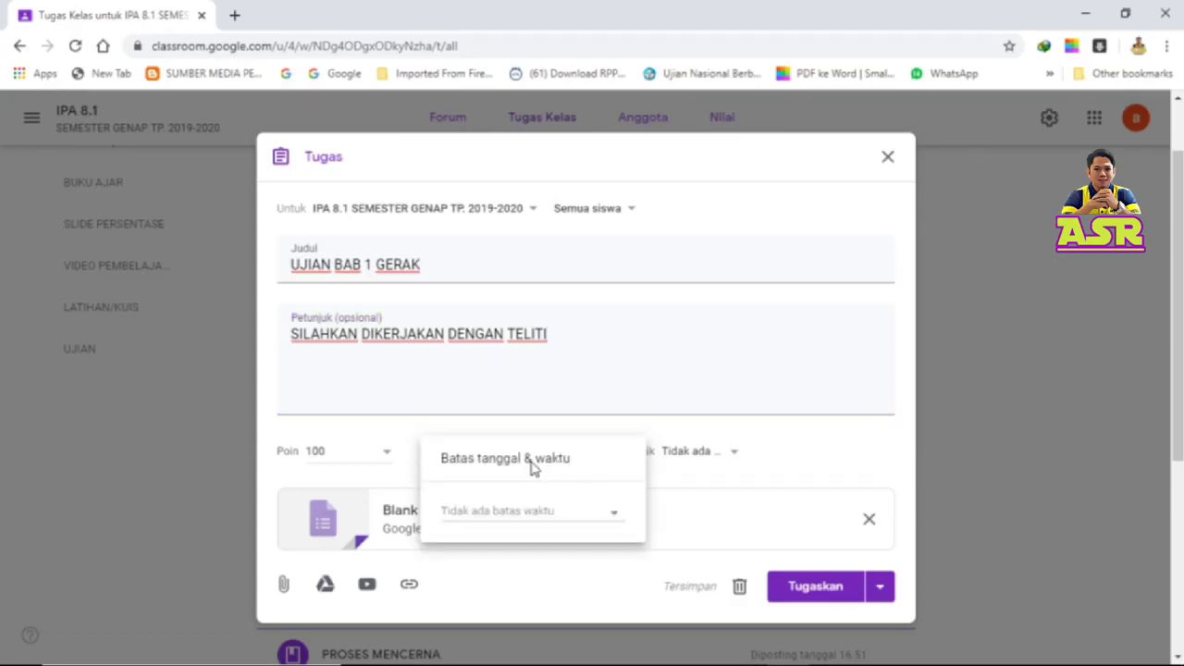
{"action": "left_click", "coordinate": [528, 510]}
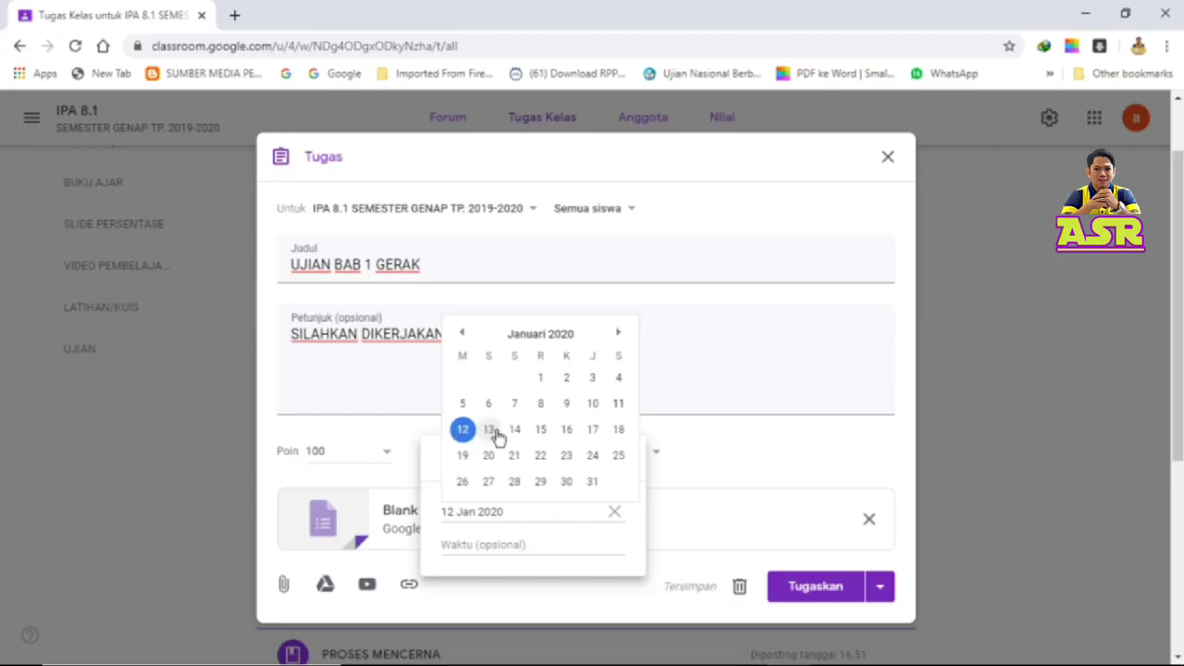
{"action": "left_click", "coordinate": [490, 430]}
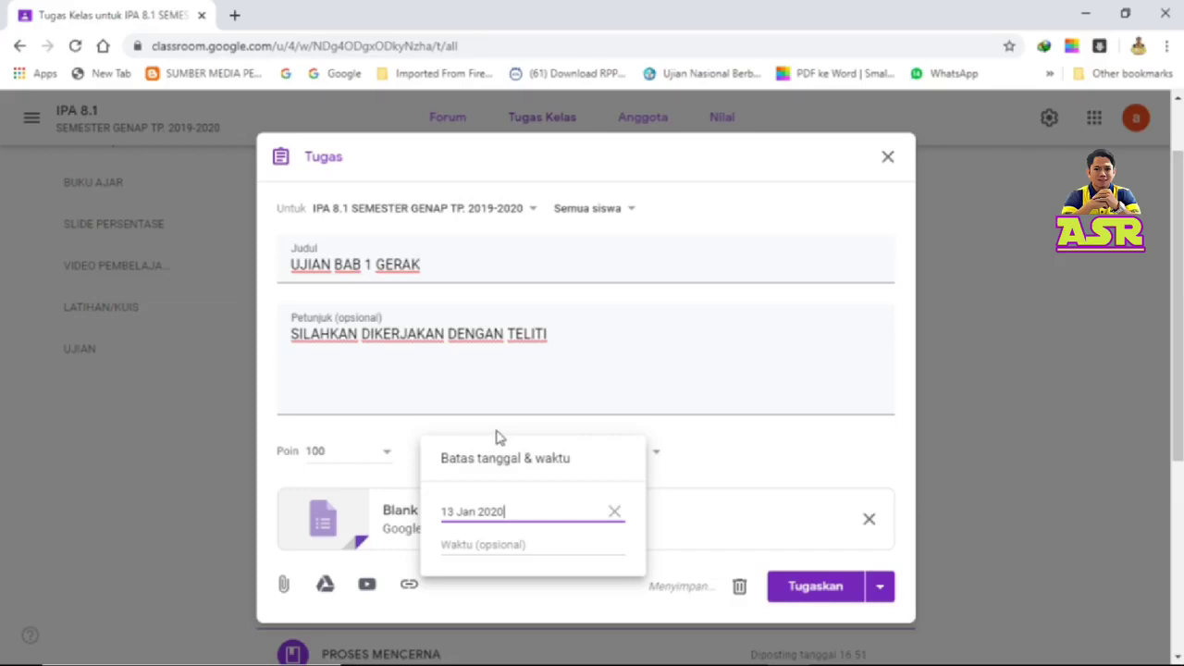
{"action": "left_click", "coordinate": [712, 464]}
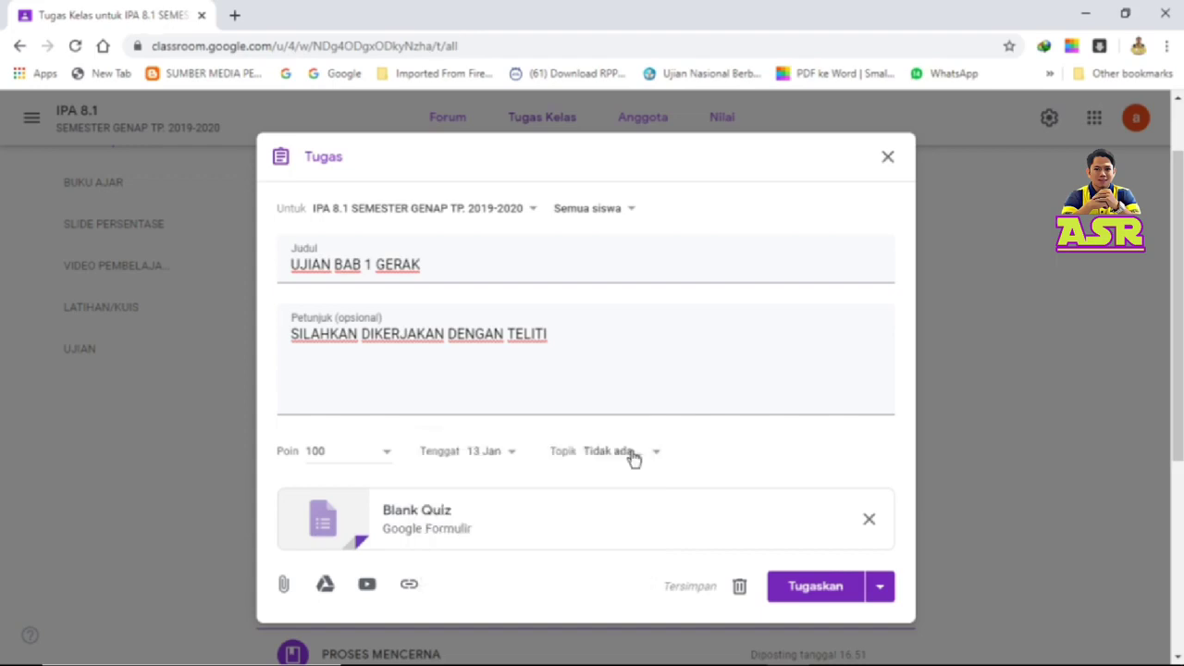
{"action": "left_click", "coordinate": [633, 460]}
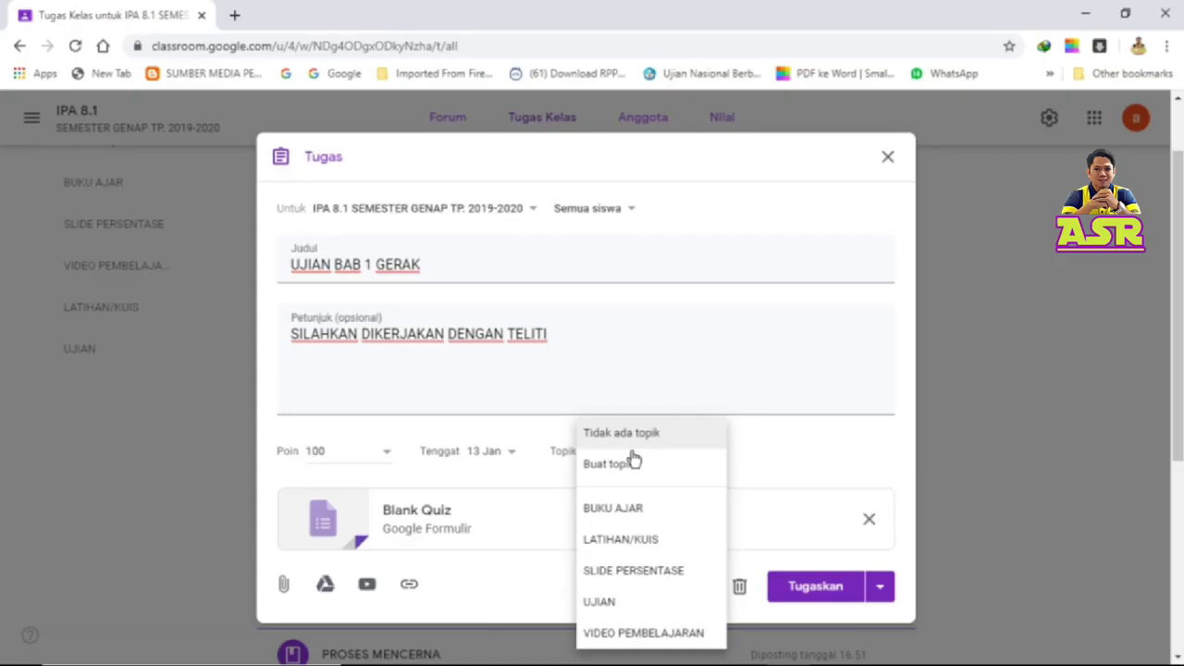
{"action": "left_click", "coordinate": [599, 602]}
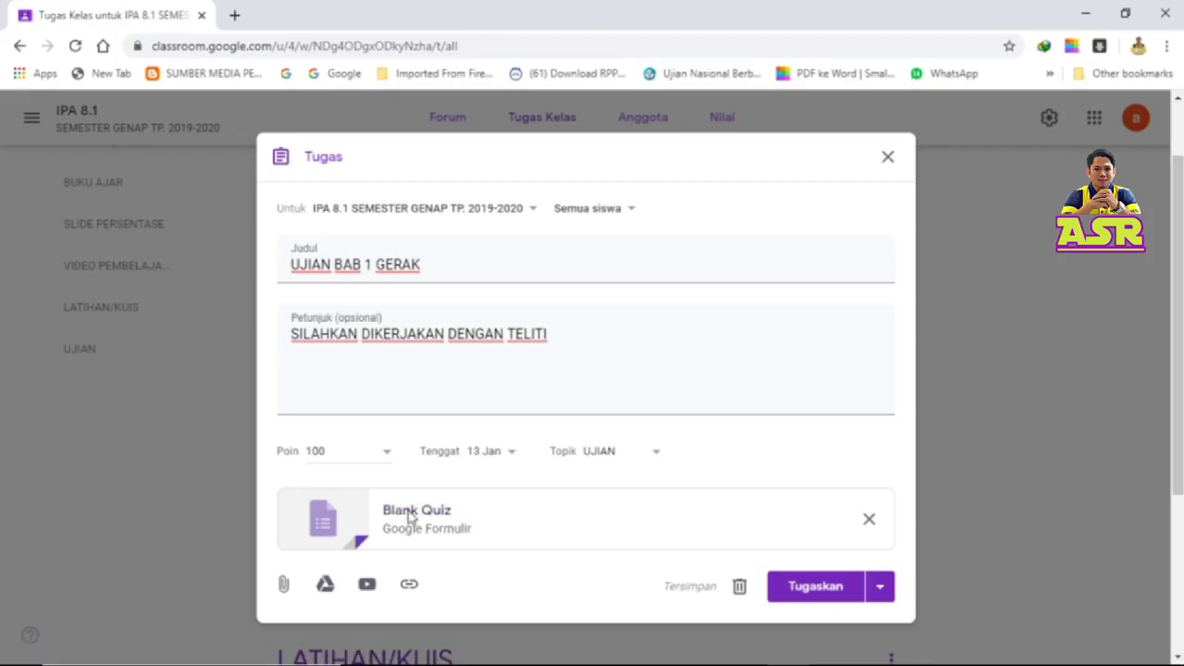
- Open the attached Blank Quiz form and enable "Batasi ke 1 tanggapan" in its general settings
{"action": "left_click", "coordinate": [410, 518]}
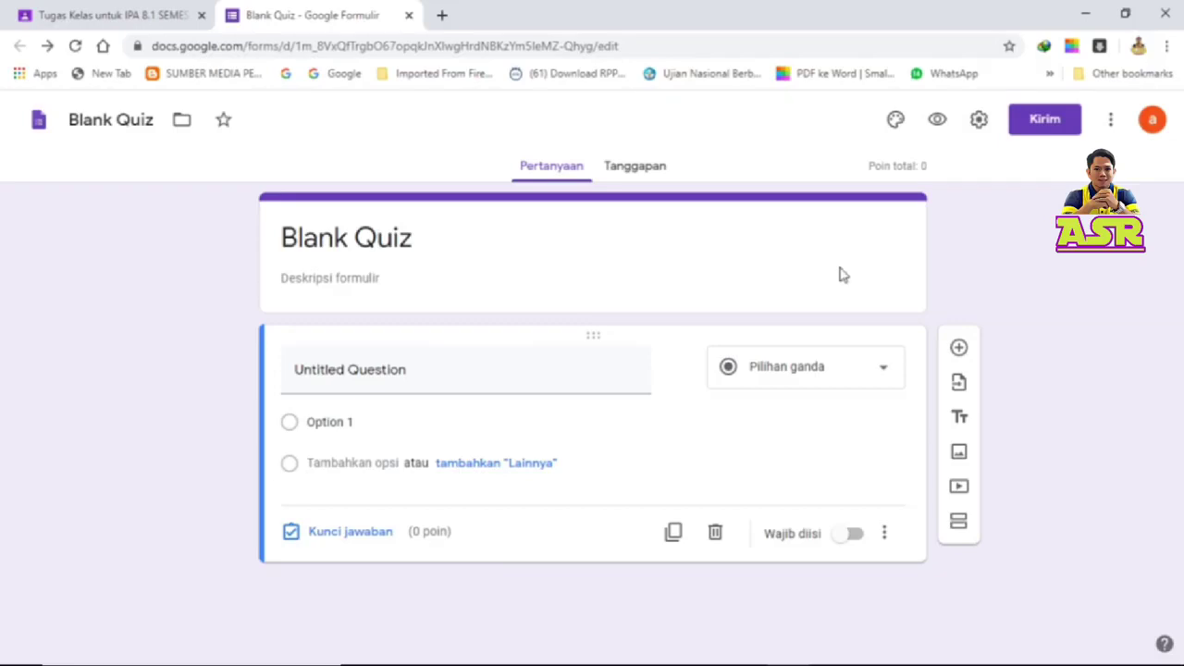
{"action": "left_click", "coordinate": [984, 128]}
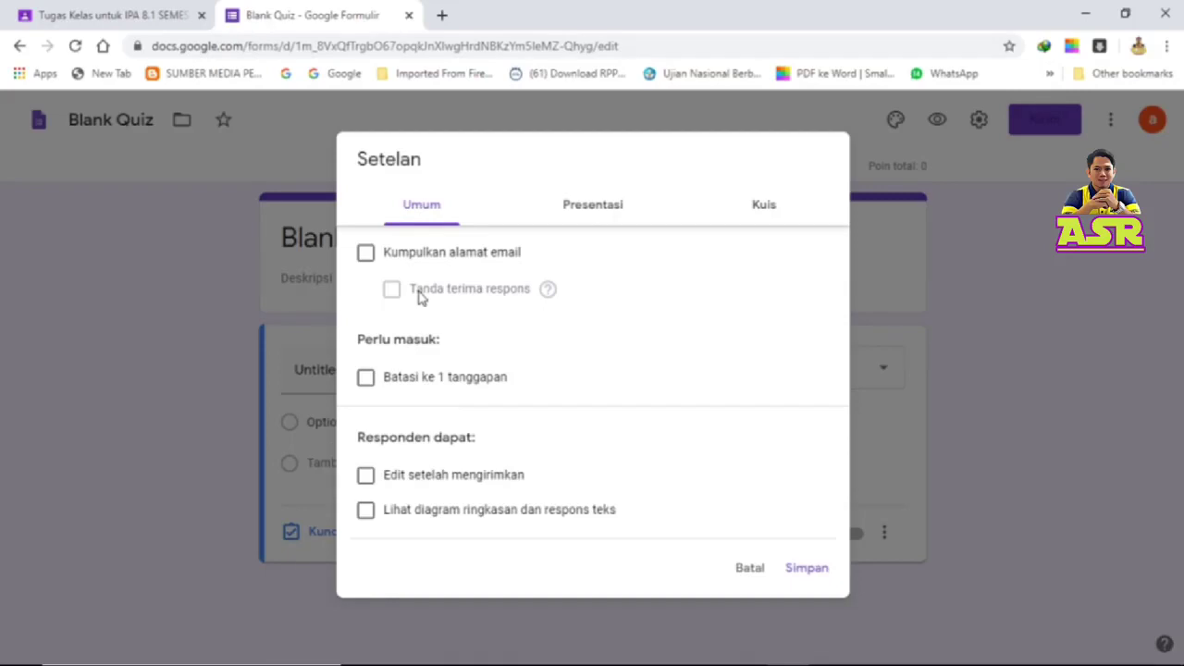
{"action": "left_click", "coordinate": [367, 379]}
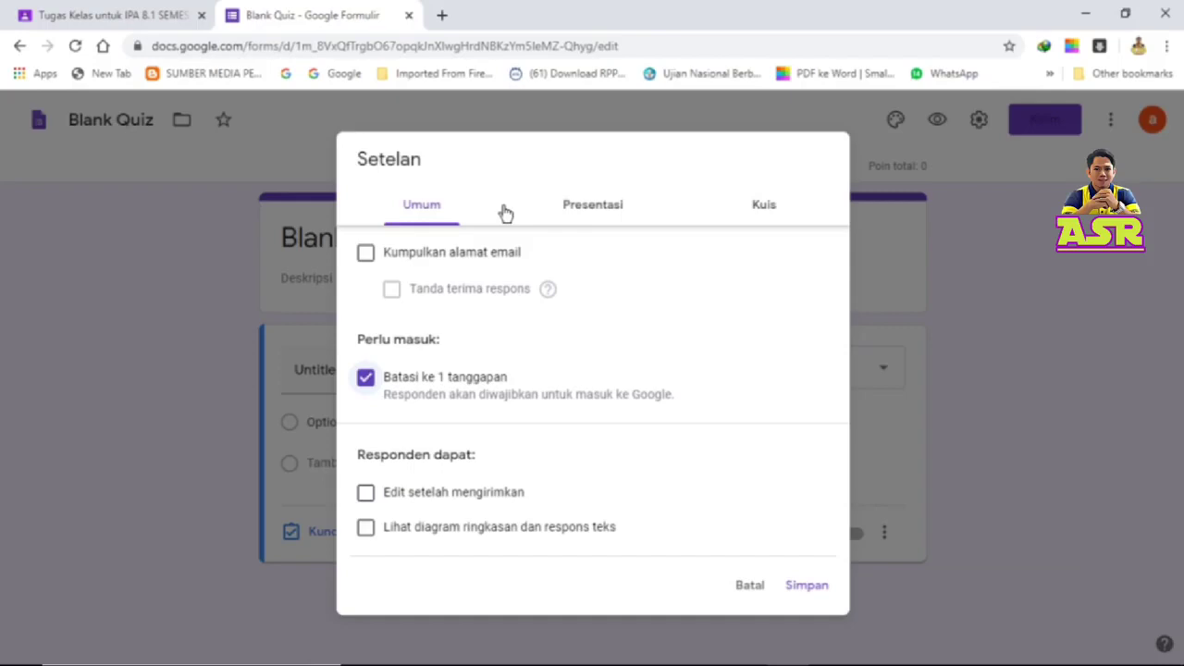
- Enable shuffled question order, set the confirmation message to "TERIMA KASIH HASIL UJIAN ANDA SUDAH TERKIRIM", and save the form settings
{"action": "left_click", "coordinate": [588, 211]}
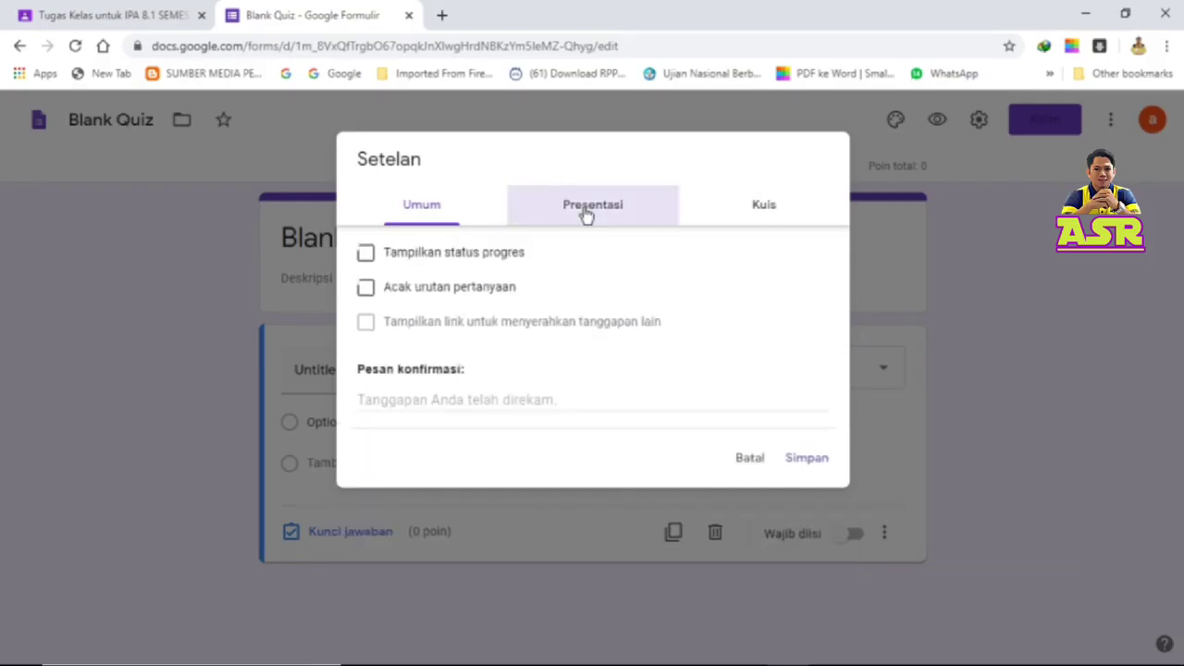
{"action": "left_click", "coordinate": [586, 214]}
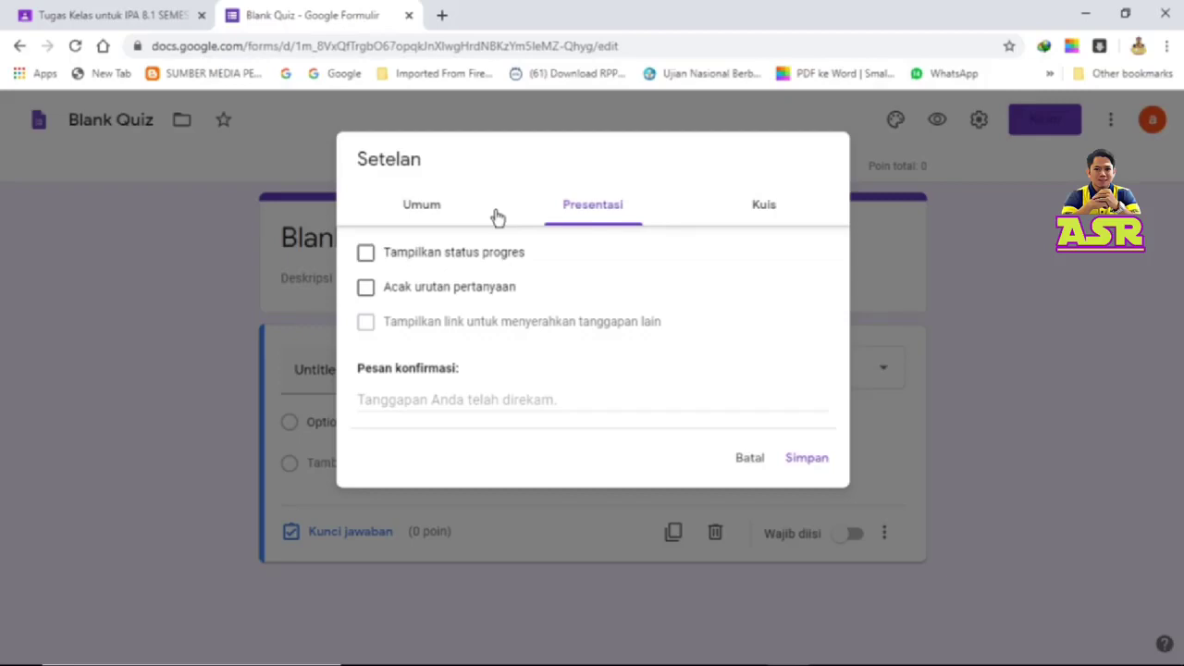
{"action": "left_click", "coordinate": [372, 290]}
{"action": "left_click", "coordinate": [377, 404]}
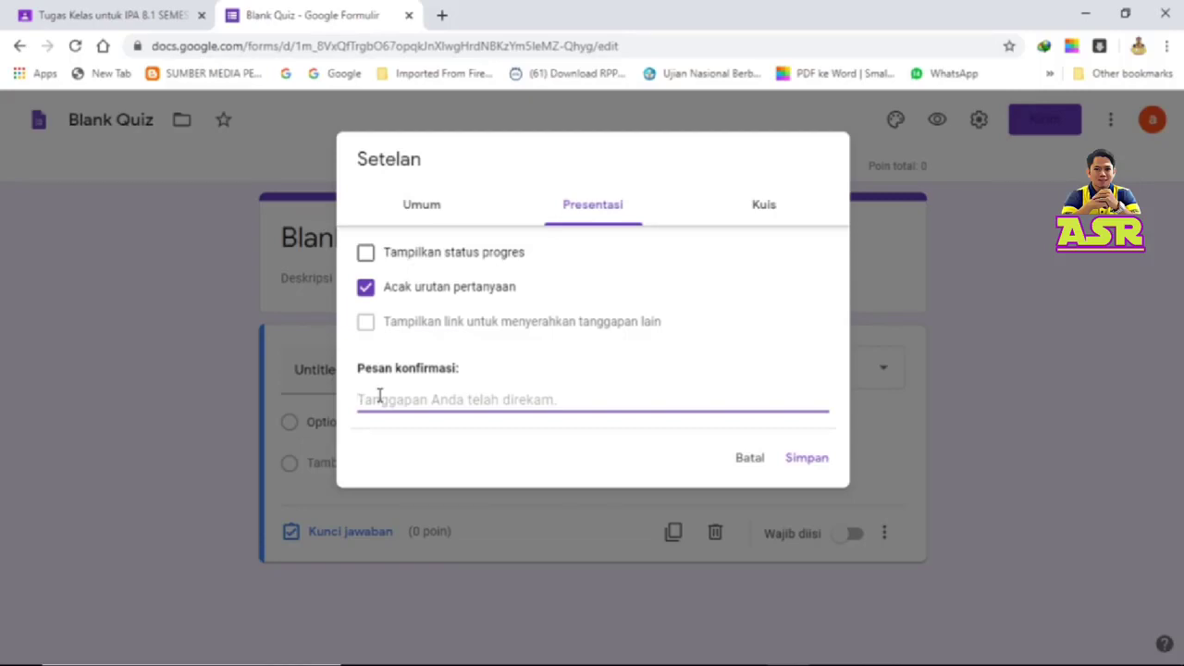
{"action": "type", "text": "T"}
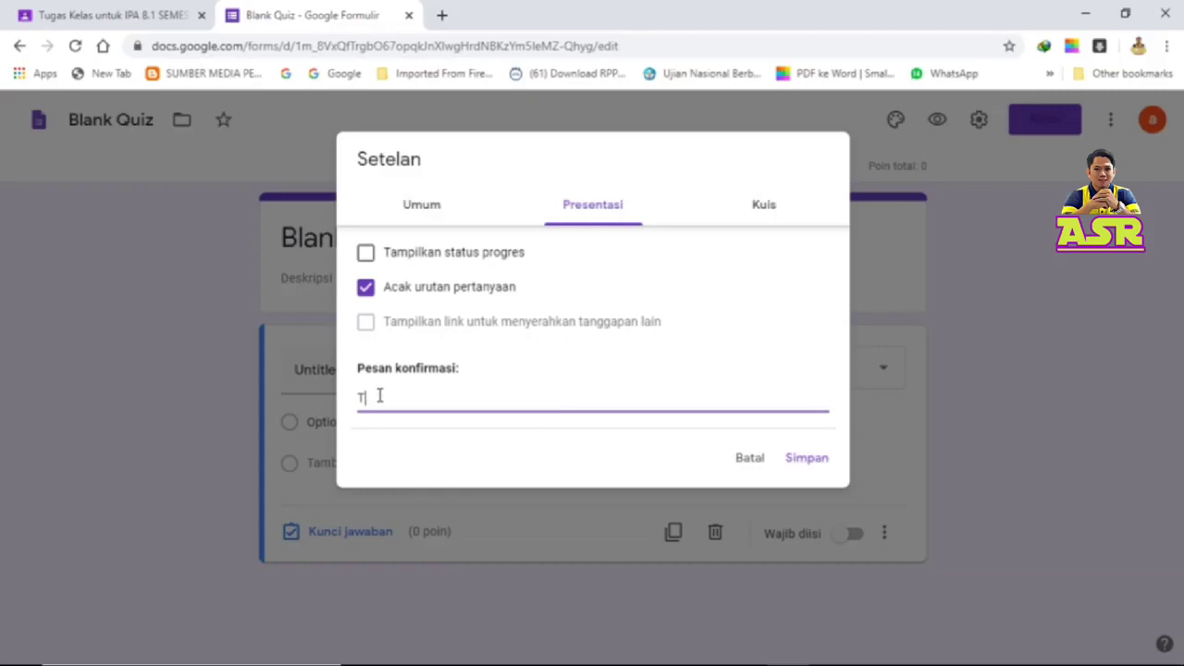
{"action": "type", "text": "ERIMA KASIH HASIL UJIAN AN"}
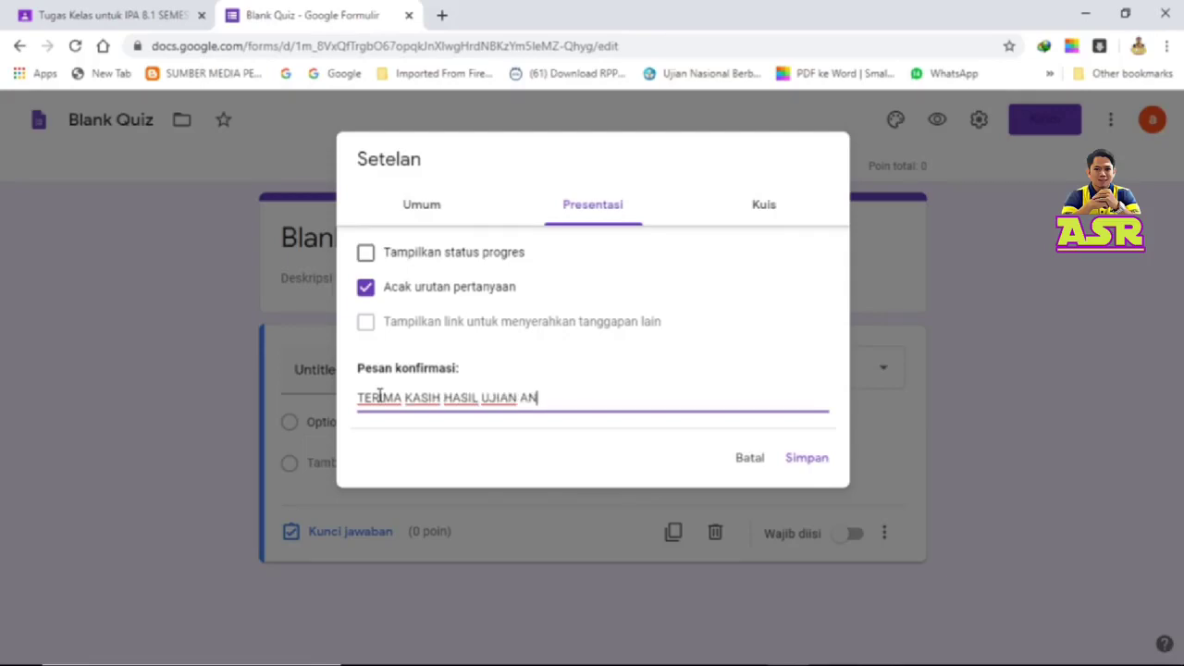
{"action": "type", "text": "DA SUDAH TE"}
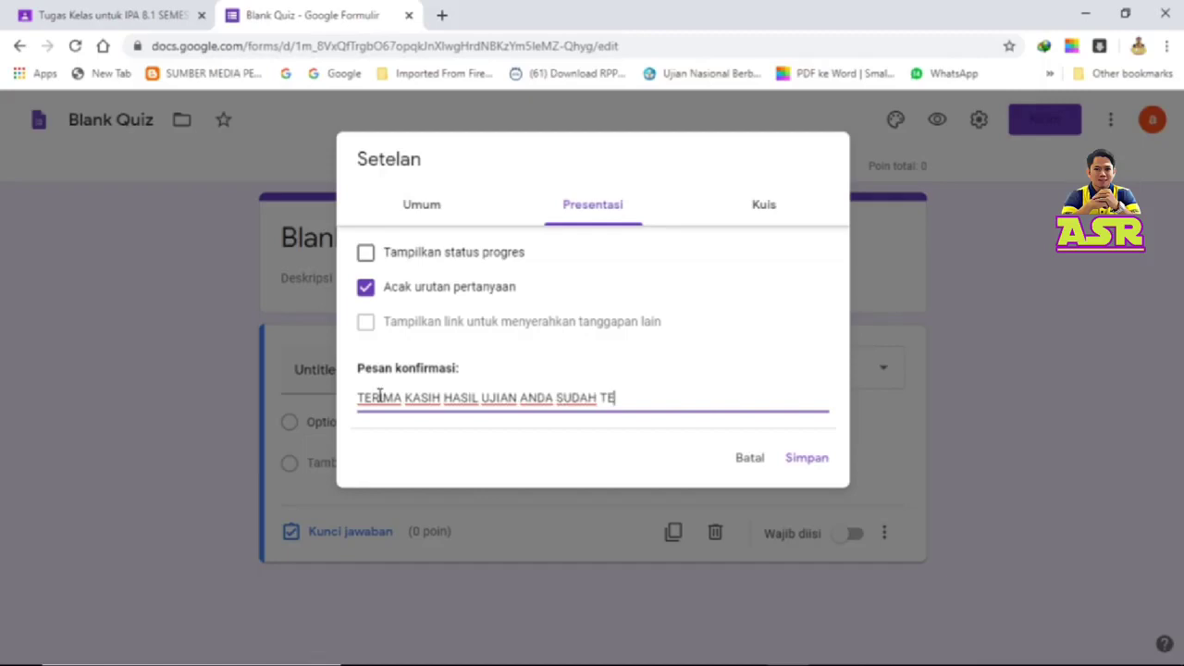
{"action": "type", "text": "RKIRIM"}
{"action": "left_click", "coordinate": [807, 457]}
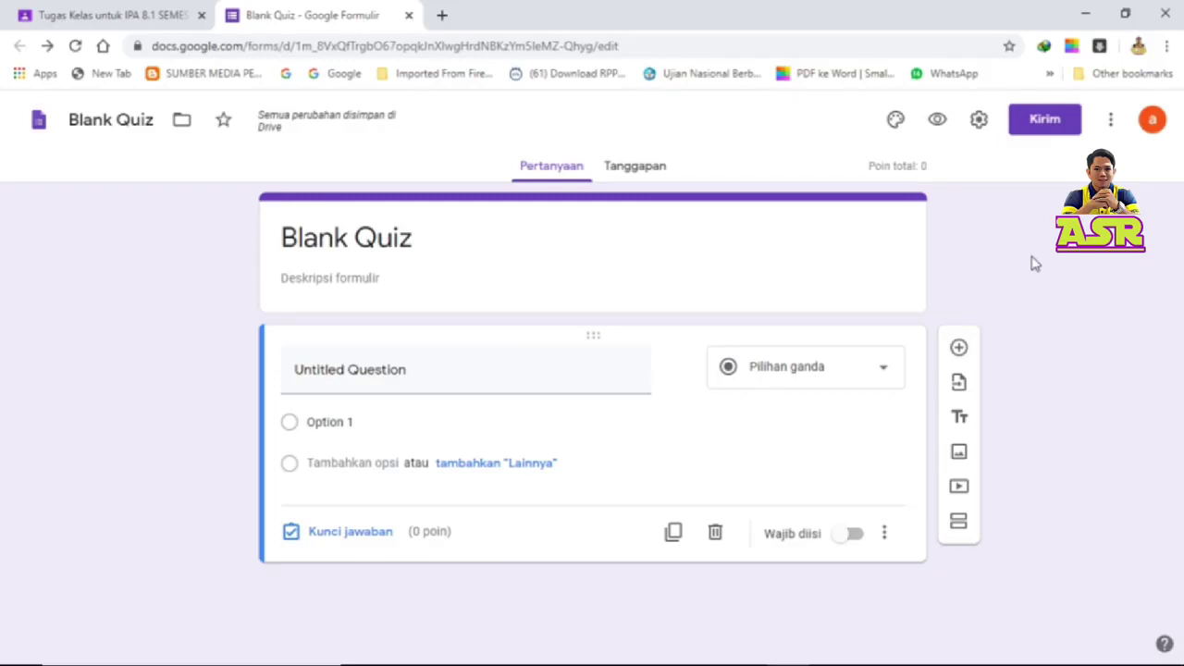
- Apply the coloured pencils picture (12_pencils.png) from Kantor dan Sekolah as the form's header image
{"action": "left_click", "coordinate": [896, 119]}
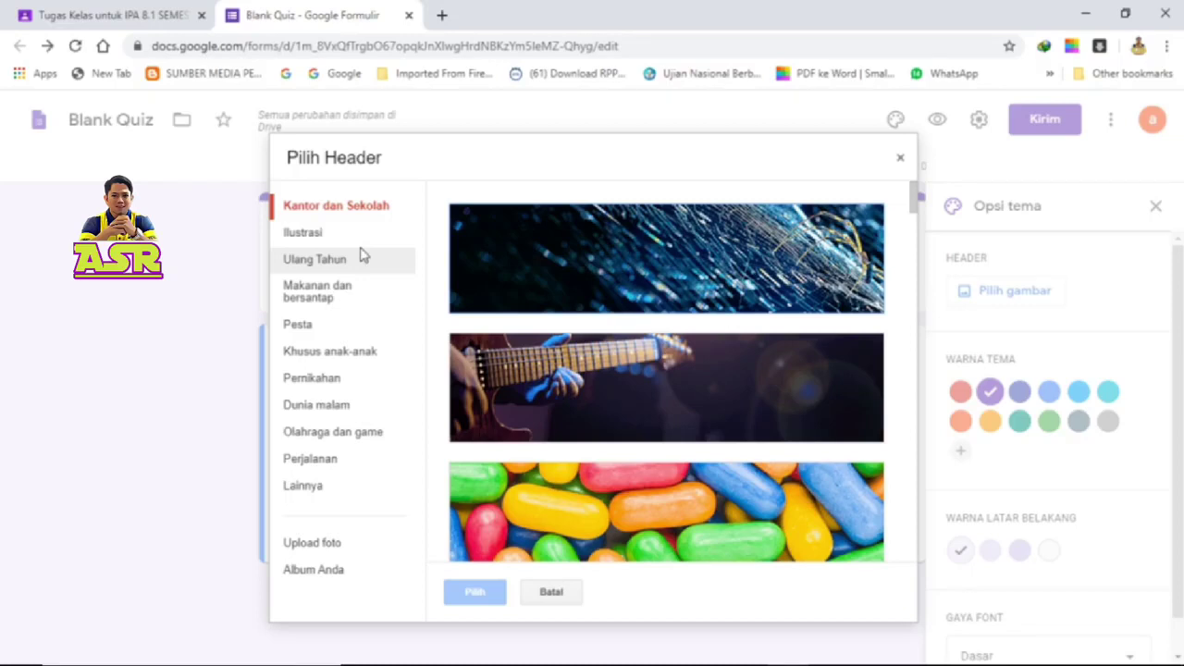
{"action": "scroll", "coordinate": [682, 266], "scroll_direction": "down", "scroll_amount": 4}
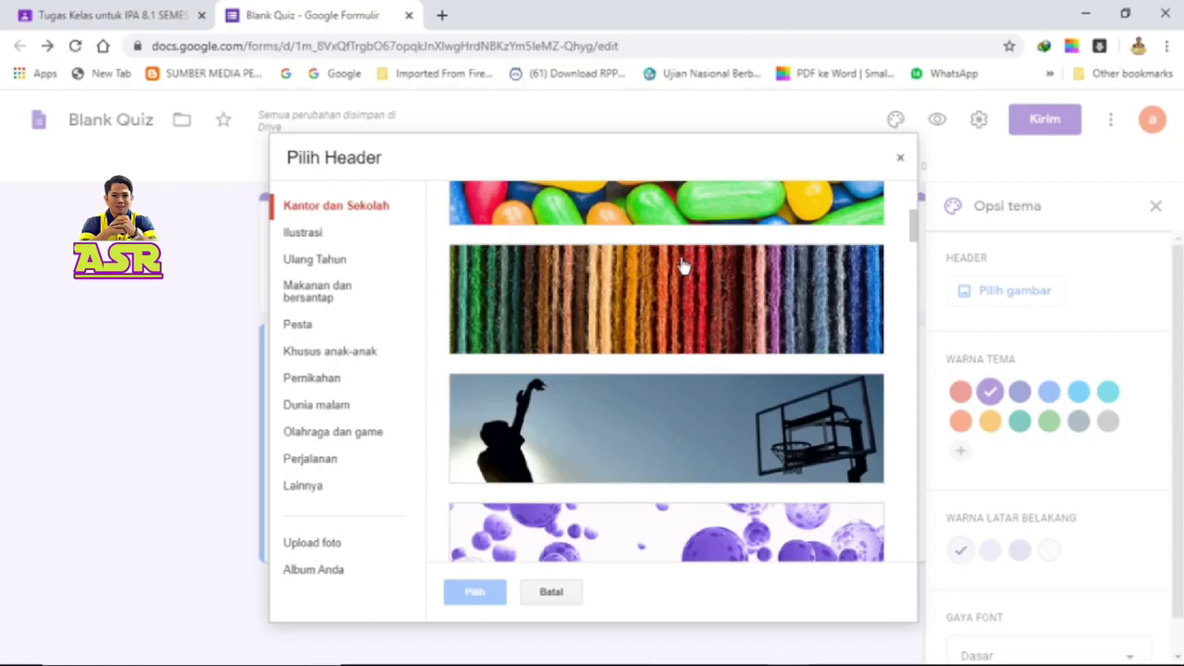
{"action": "scroll", "coordinate": [682, 267], "scroll_direction": "down", "scroll_amount": 5}
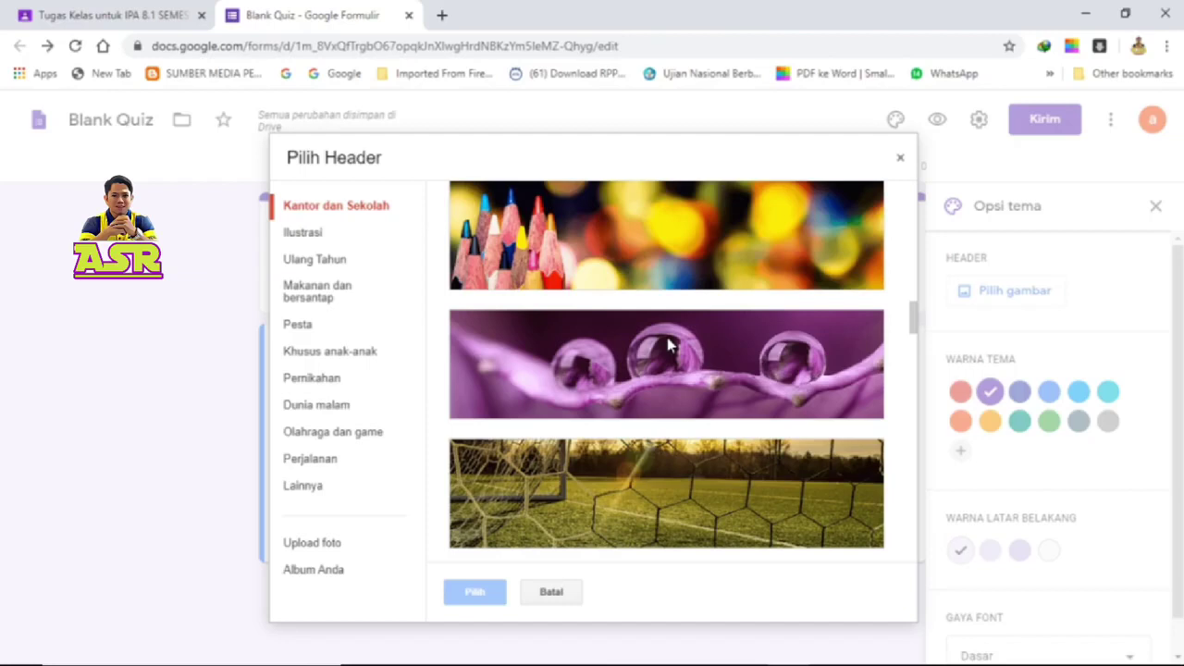
{"action": "scroll", "coordinate": [648, 346], "scroll_direction": "up", "scroll_amount": 1}
{"action": "left_click", "coordinate": [540, 345]}
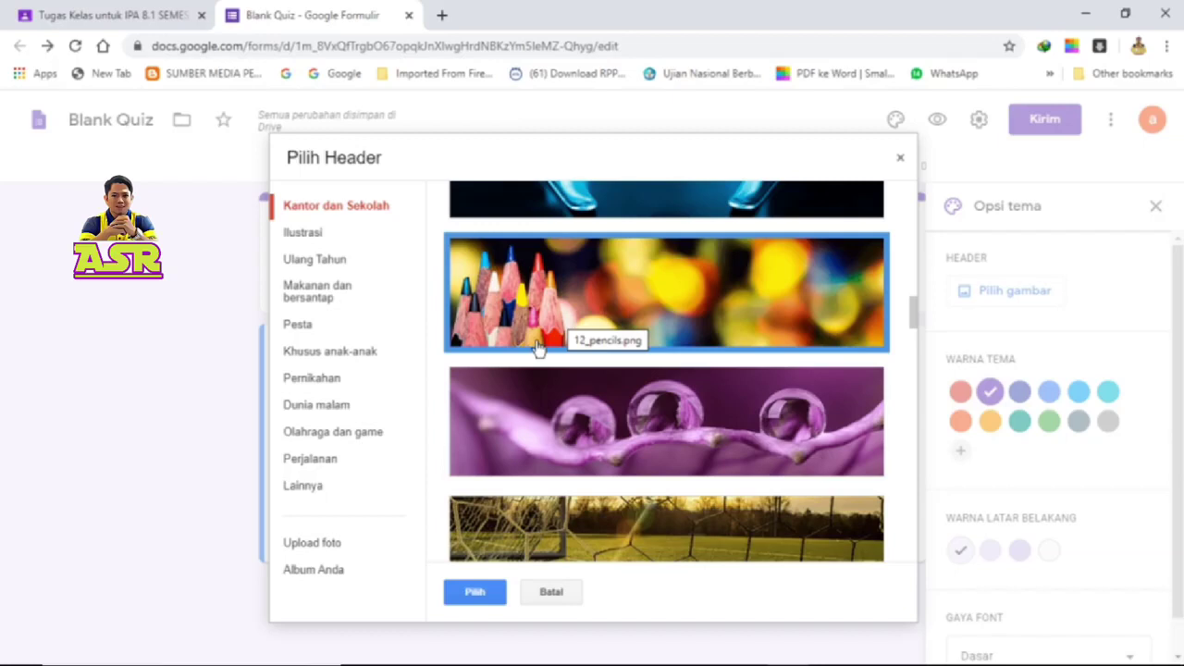
{"action": "left_click", "coordinate": [474, 591]}
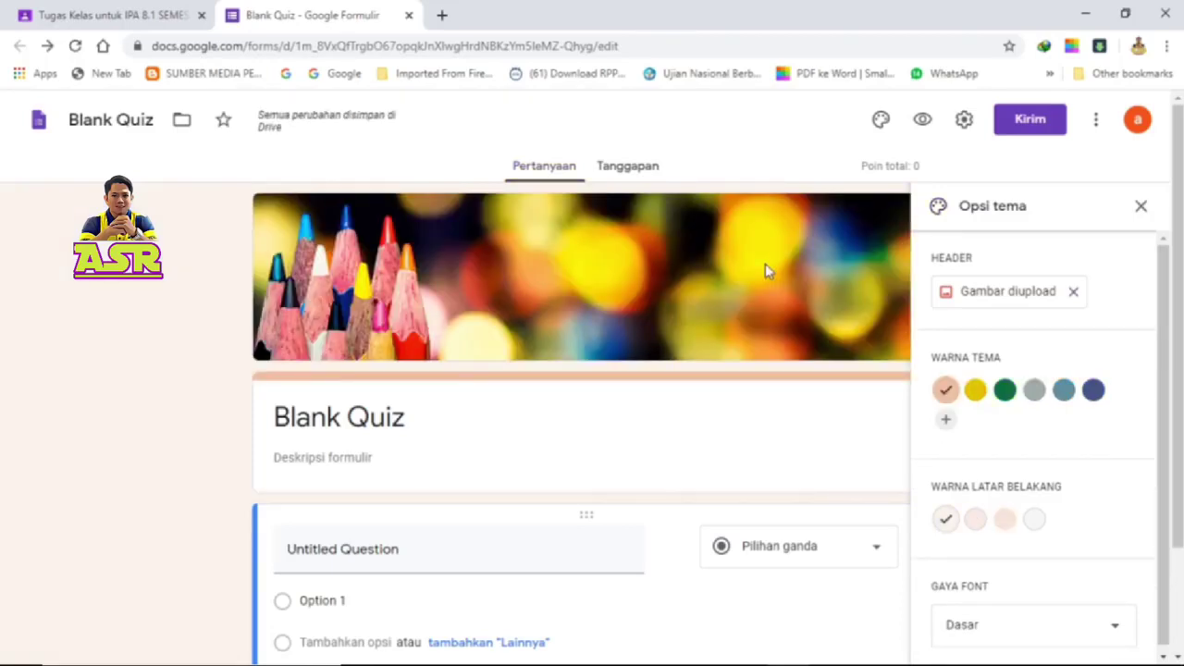
- Set the form's font style to Lucu and add a custom magenta theme colour, closing the theme options
{"action": "left_click", "coordinate": [1013, 293]}
{"action": "left_click", "coordinate": [945, 419]}
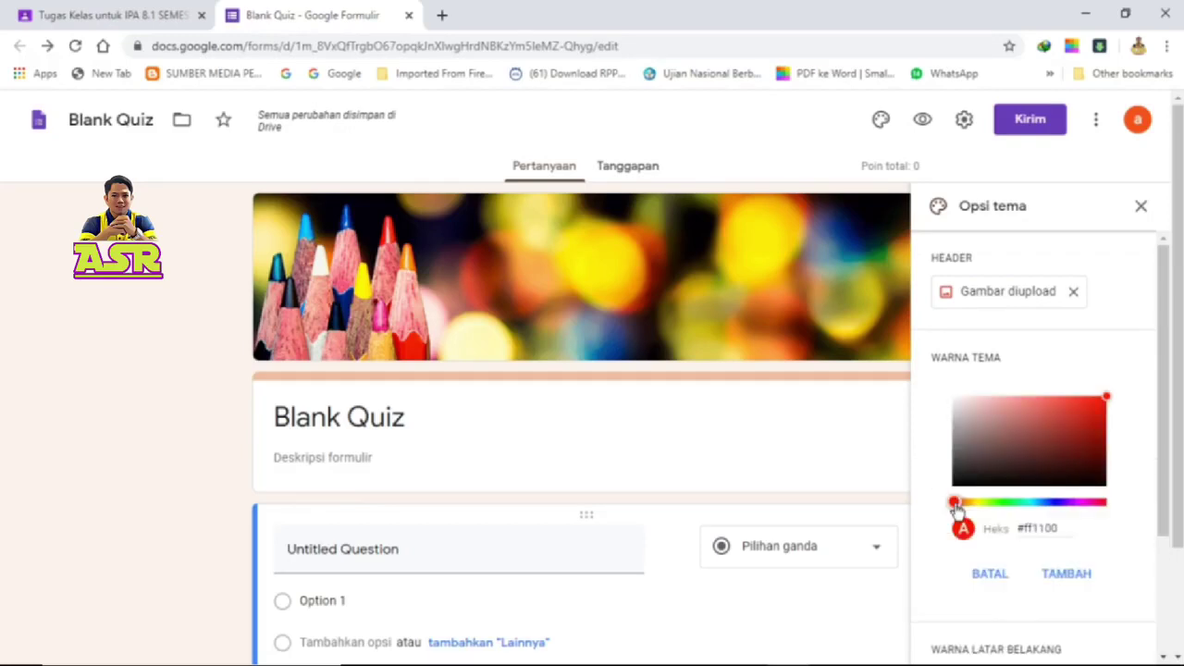
{"action": "left_click_drag", "start_coordinate": [956, 507], "coordinate": [1087, 503]}
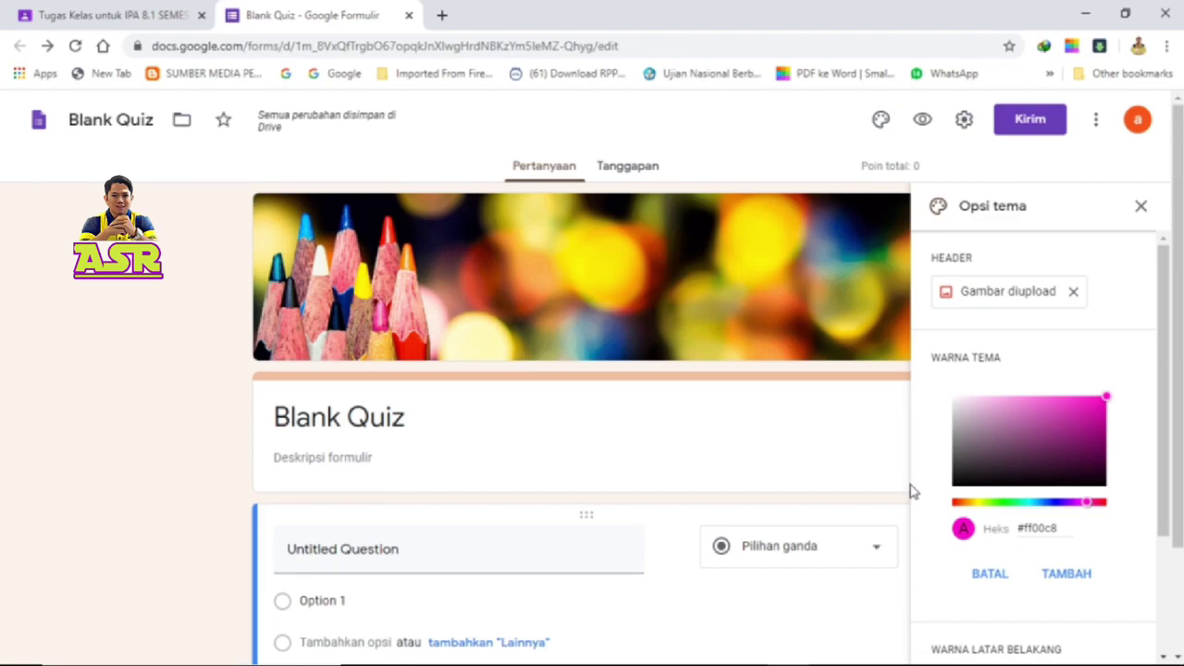
{"action": "scroll", "coordinate": [911, 492], "scroll_direction": "down", "scroll_amount": 2}
{"action": "scroll", "coordinate": [1086, 604], "scroll_direction": "down", "scroll_amount": 2}
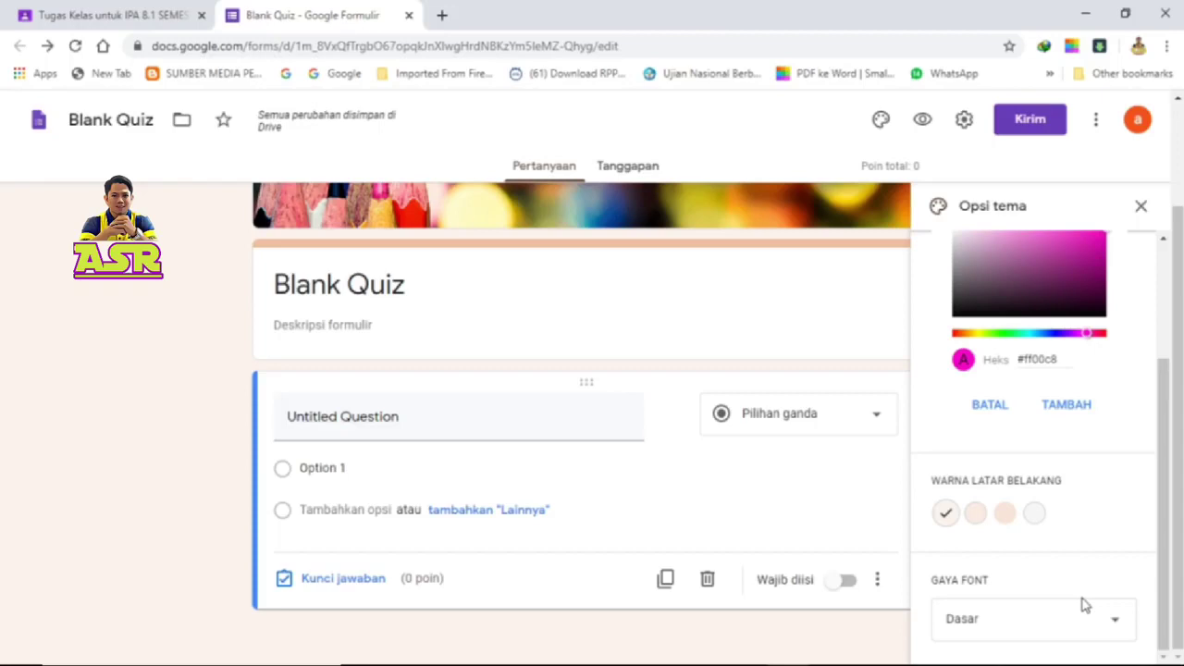
{"action": "left_click", "coordinate": [1085, 604]}
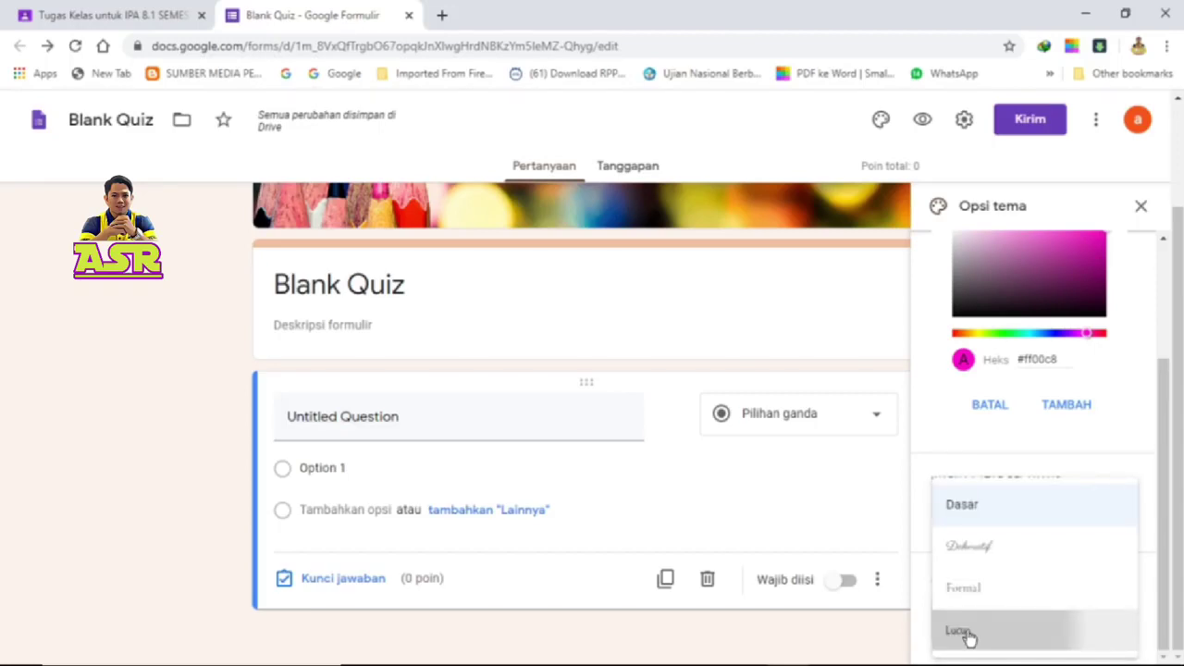
{"action": "left_click", "coordinate": [962, 632]}
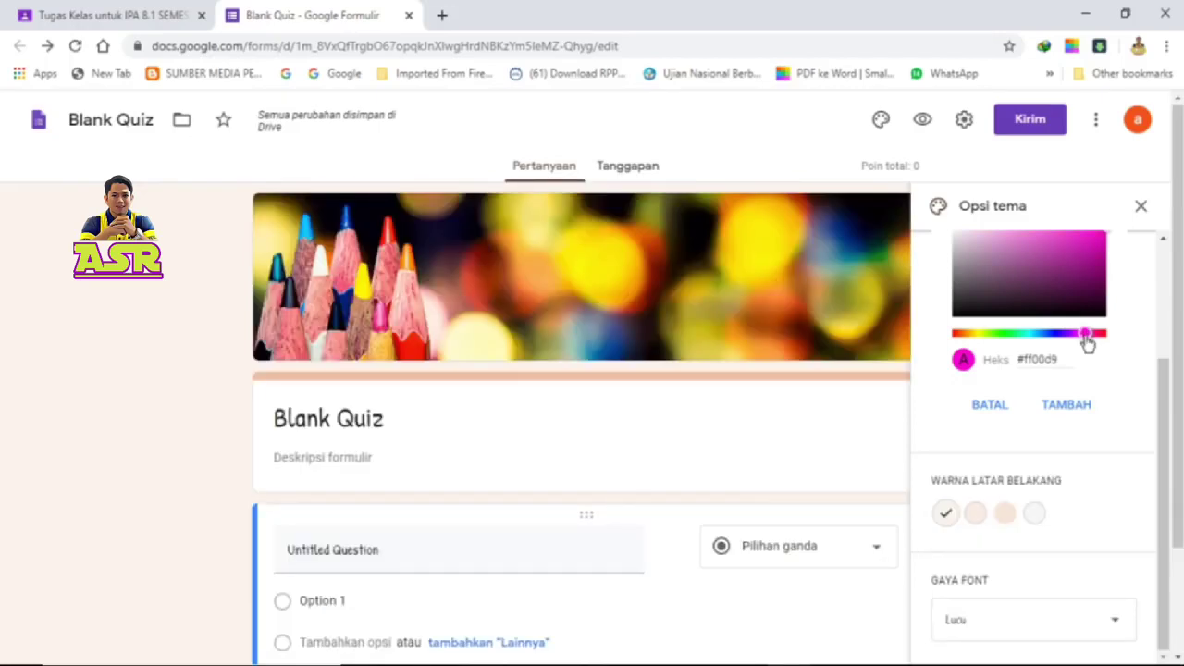
{"action": "left_click", "coordinate": [1067, 404]}
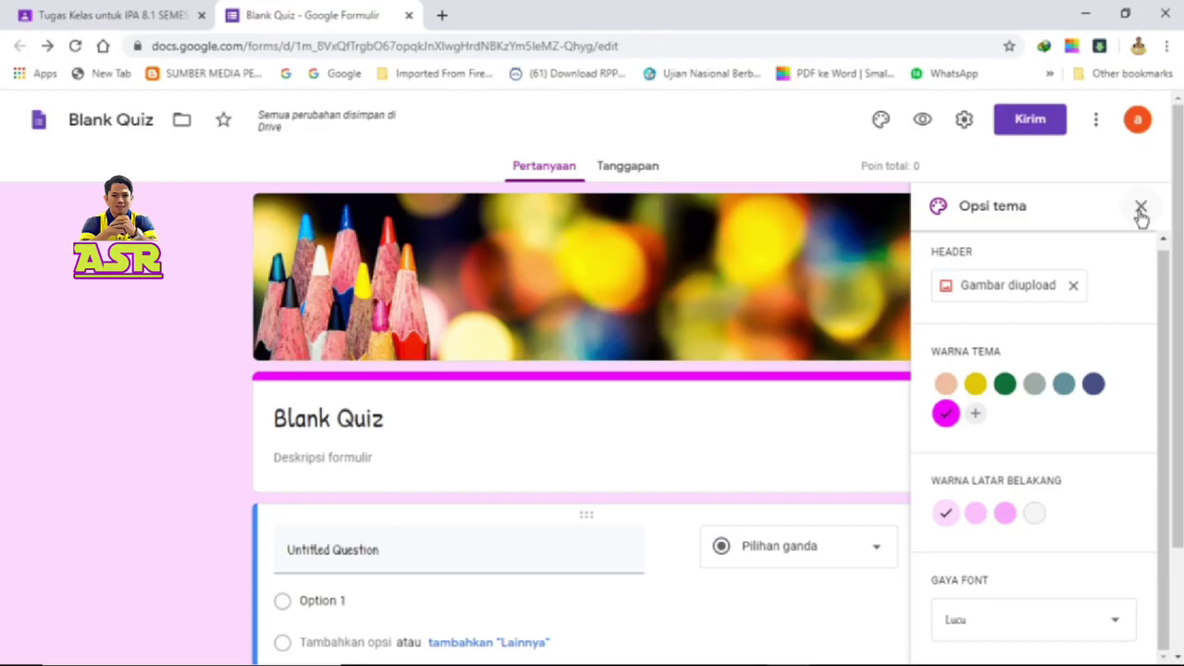
{"action": "left_click", "coordinate": [1141, 209]}
- Rename the form file from Blank Quiz to "UJIAN BAB 1 GERAK"
{"action": "left_click_drag", "start_coordinate": [154, 119], "coordinate": [130, 114]}
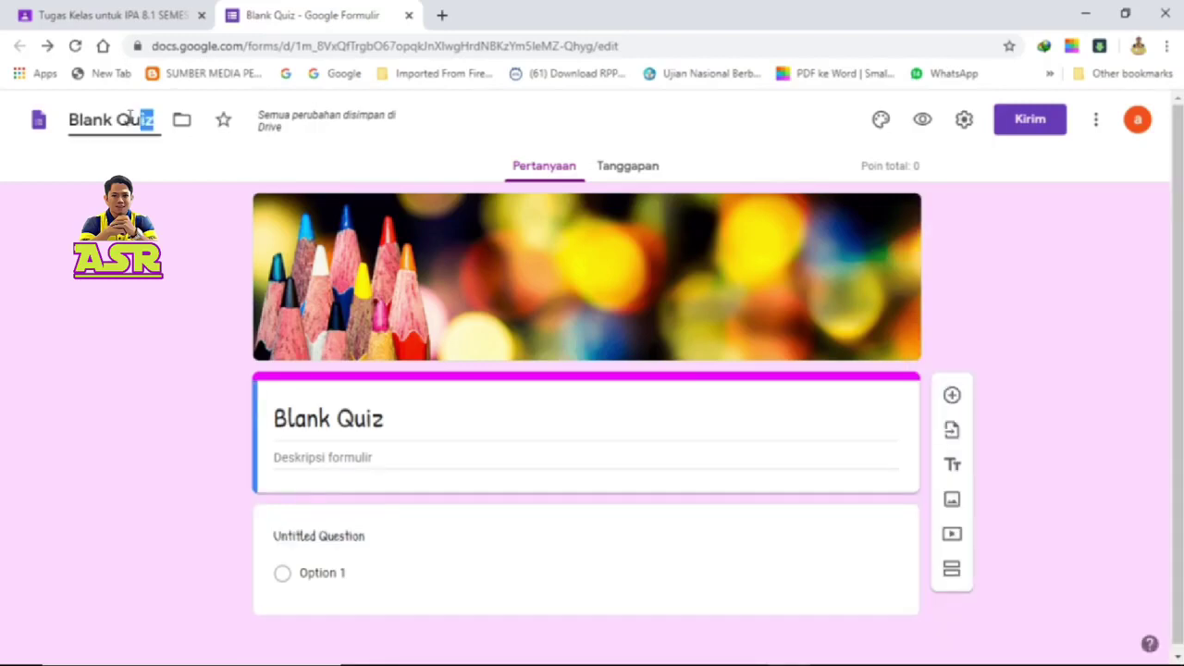
{"action": "key", "text": "ctrl+a"}
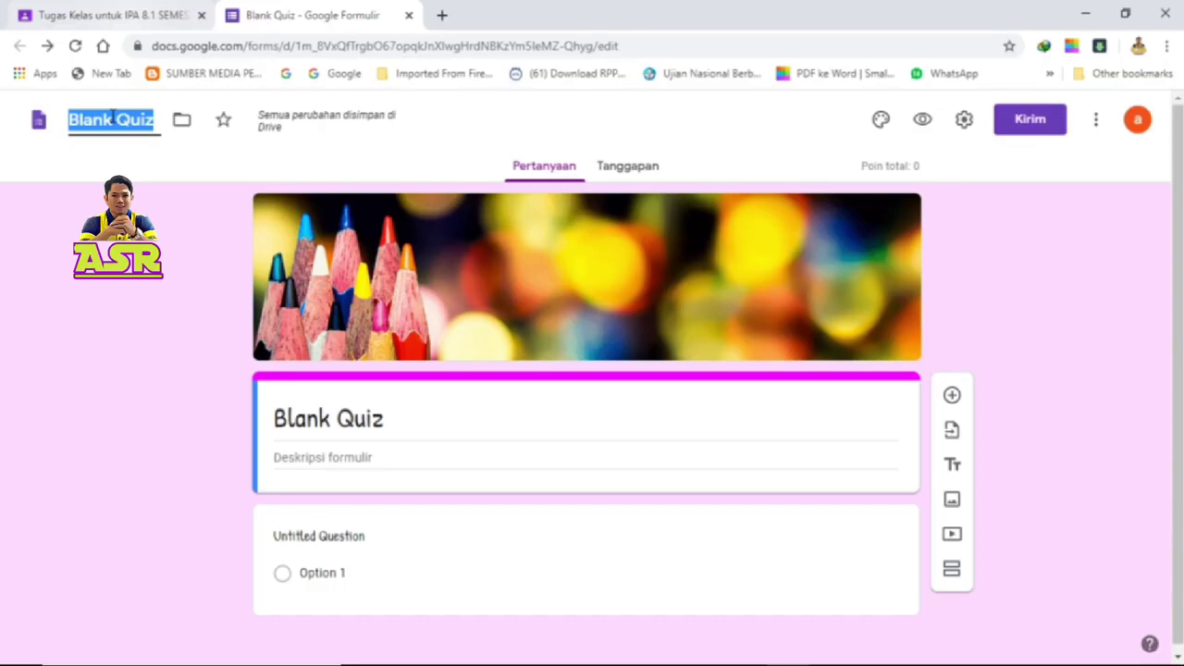
{"action": "type", "text": "UJIAN BAB 1 GERAK"}
- Set the form's heading to "UJIAN BAB 1 GERAK" and its description to "KERJAKAN DENGAN TELITI"
{"action": "left_click", "coordinate": [546, 412]}
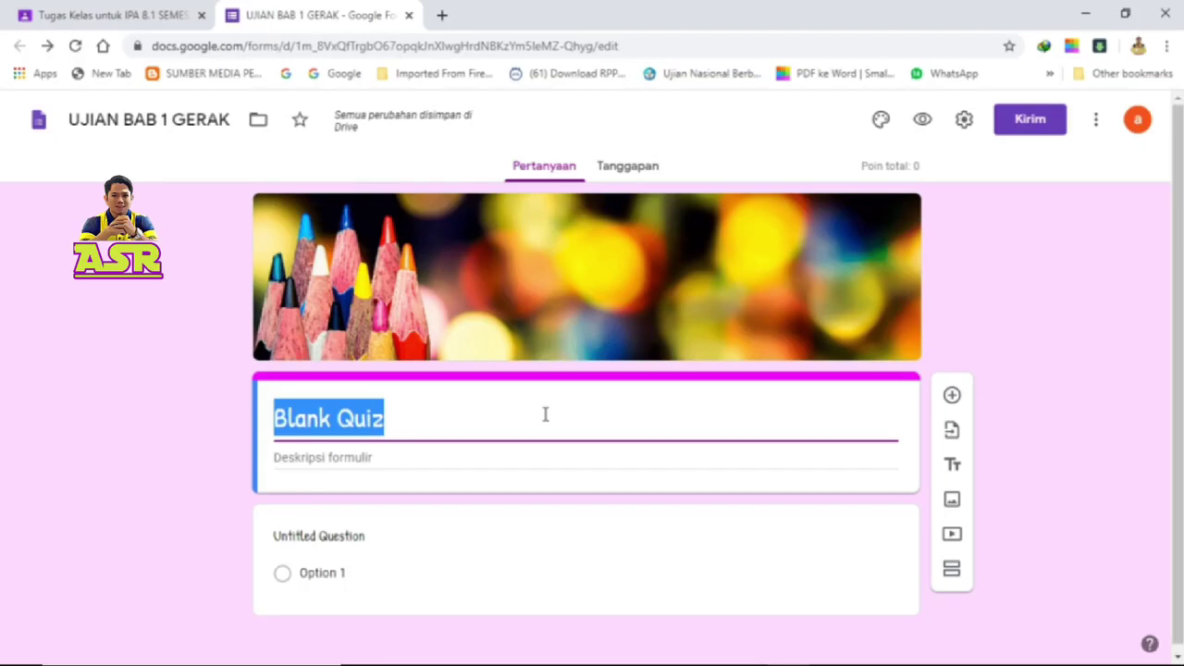
{"action": "left_click", "coordinate": [117, 120]}
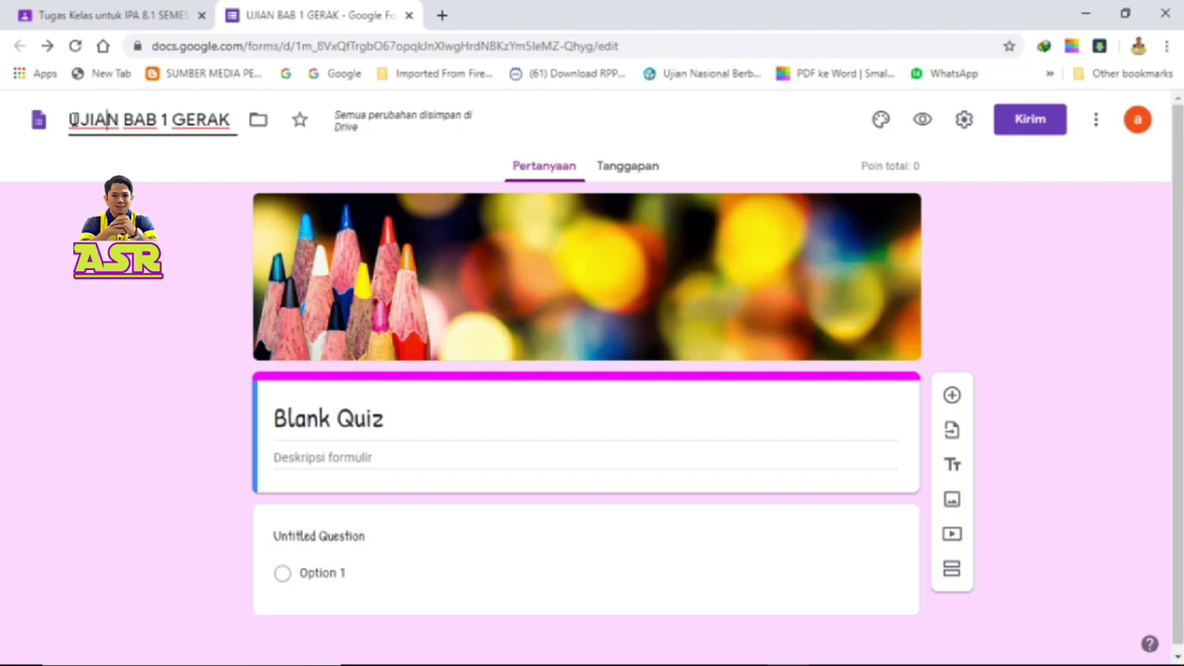
{"action": "left_click", "coordinate": [417, 456]}
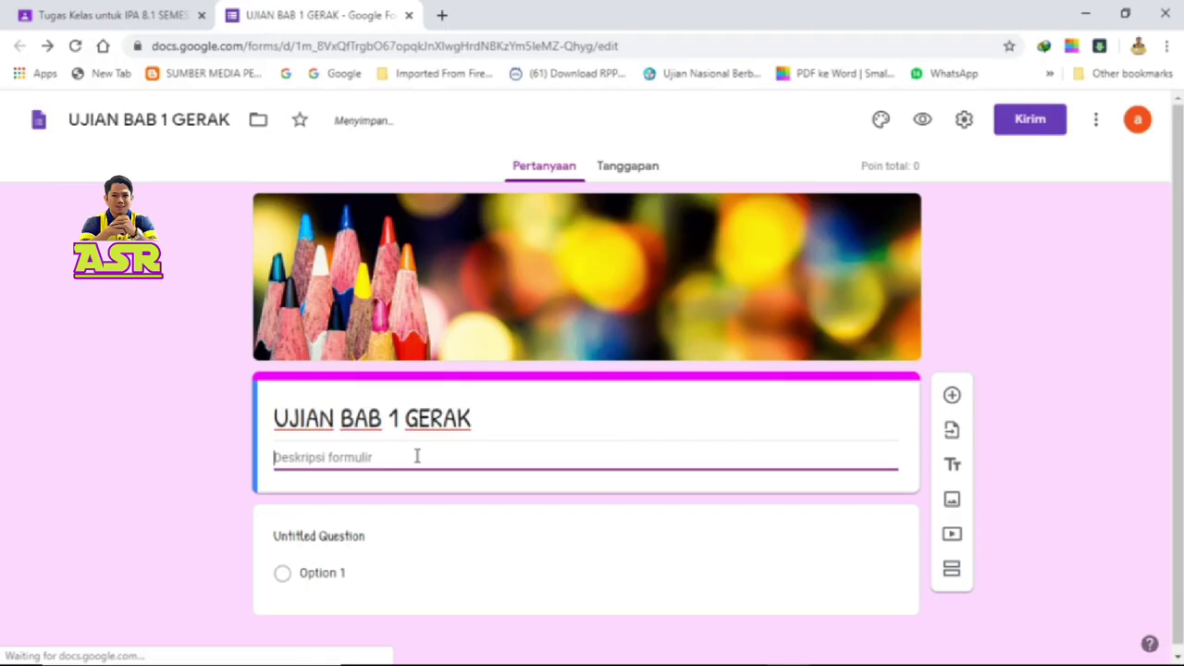
{"action": "type", "text": "KERJAKAN DENGAN TELITI"}
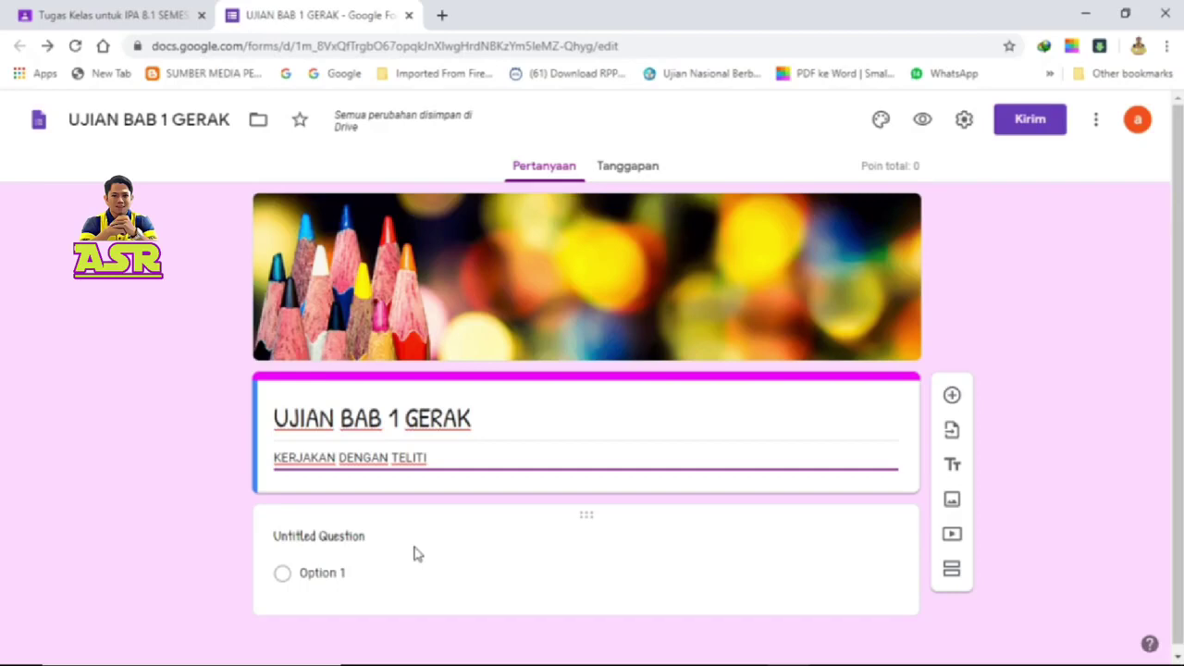
- Open the untitled question for editing, review the available question types and choose Pilihan ganda
{"action": "left_click", "coordinate": [414, 553]}
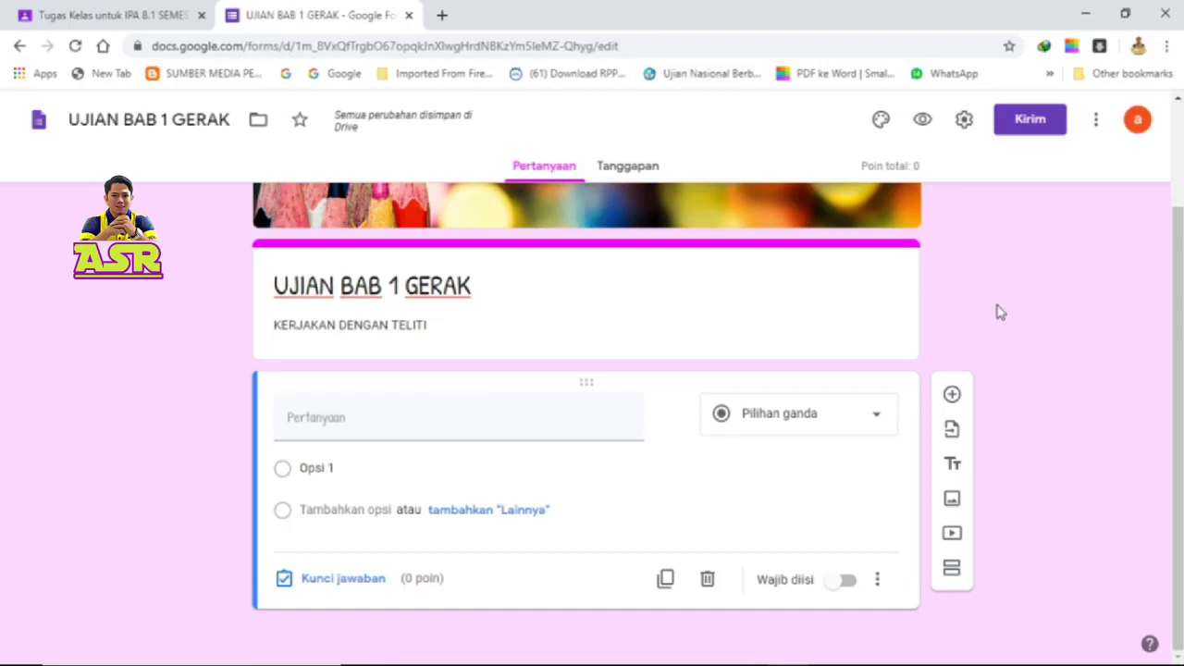
{"action": "mouse_move", "coordinate": [642, 404]}
{"action": "left_click", "coordinate": [794, 419]}
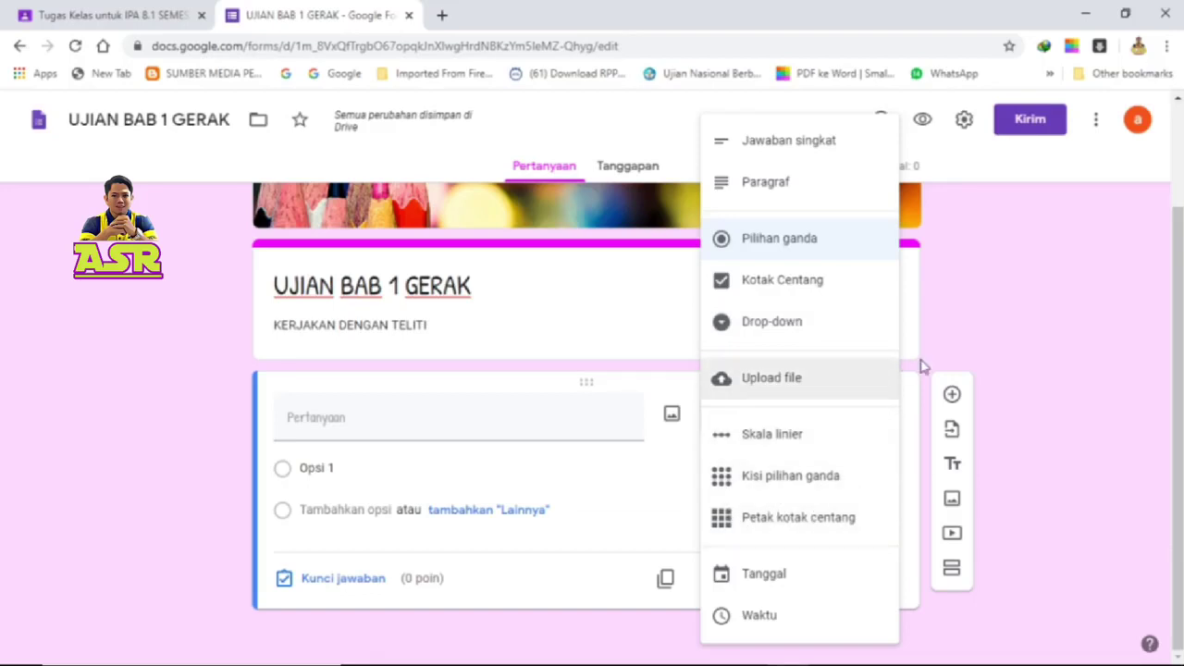
{"action": "left_click", "coordinate": [991, 336]}
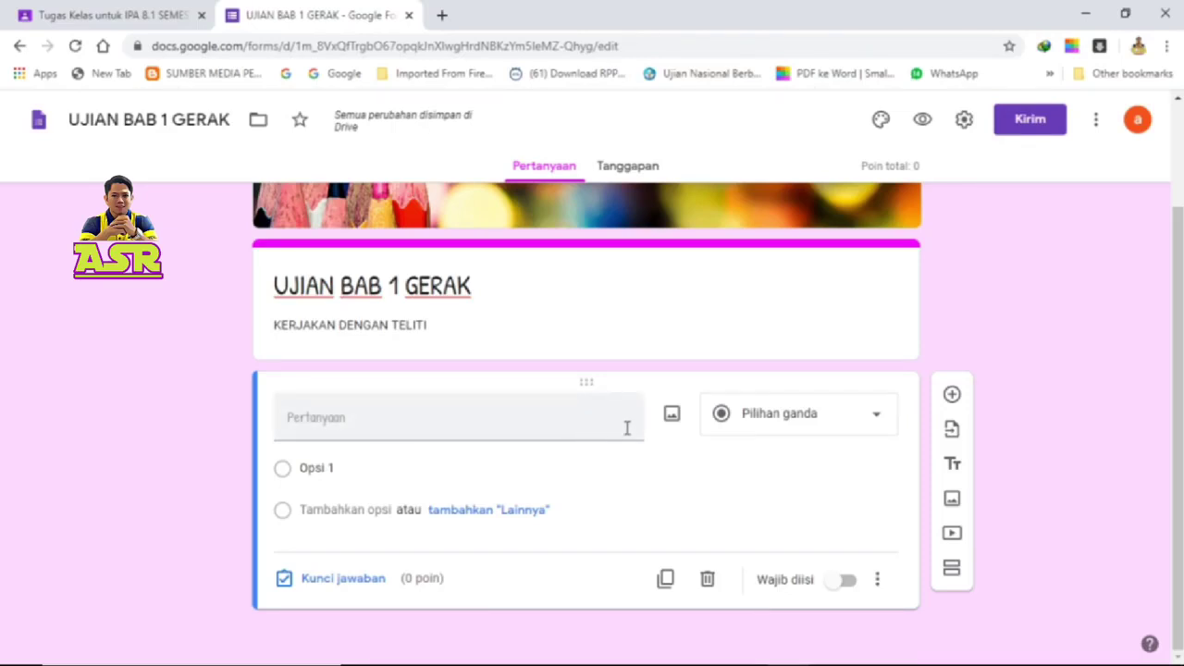
{"action": "left_click", "coordinate": [871, 422]}
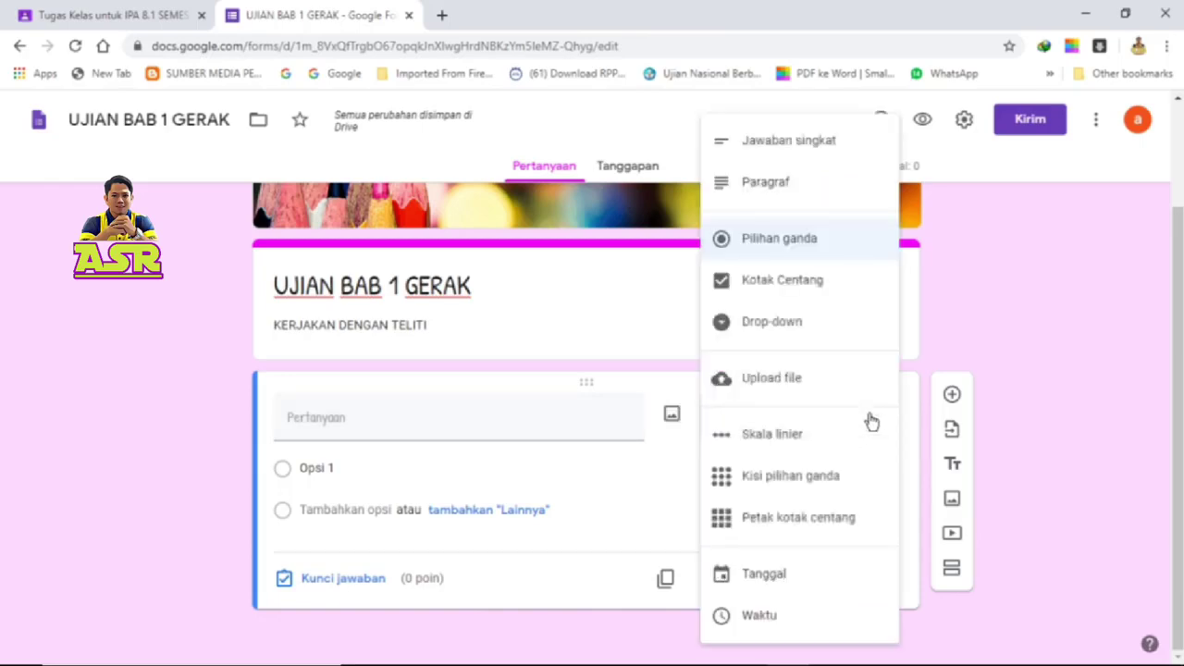
{"action": "left_click", "coordinate": [783, 241]}
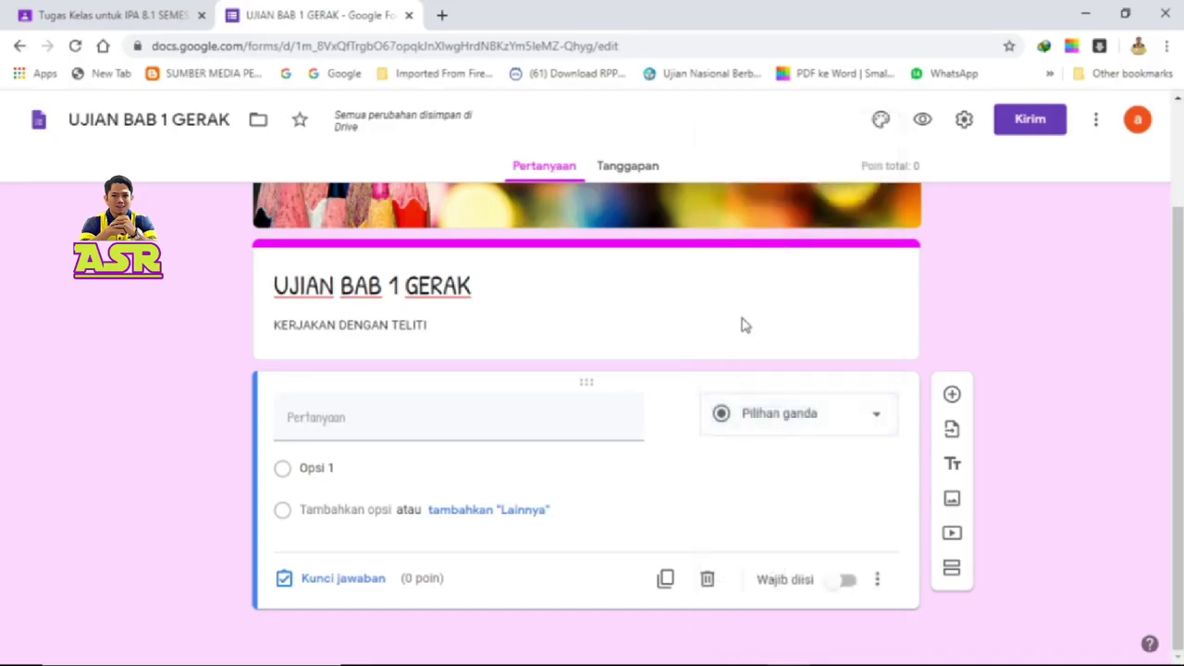
- Enter the question text "Tulang yang termasuk penyusun tengkorak manusia adalah..."
{"action": "left_click", "coordinate": [333, 418]}
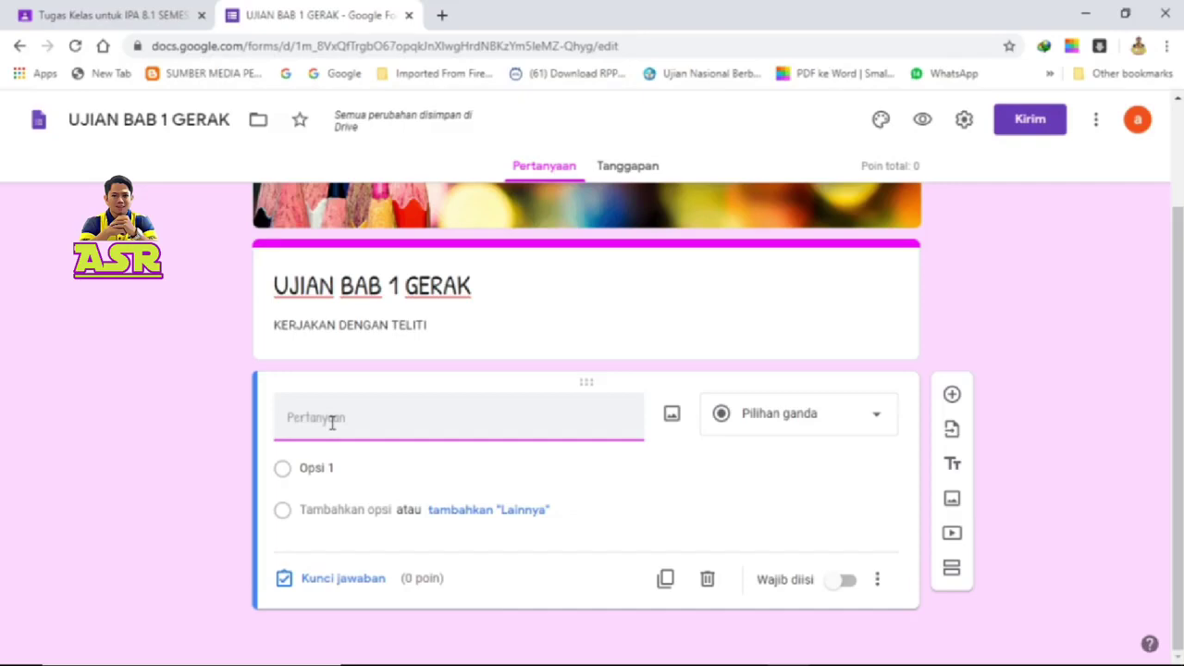
{"action": "type", "text": "Tulang yang termasuk"}
{"action": "type", "text": "penyusun"}
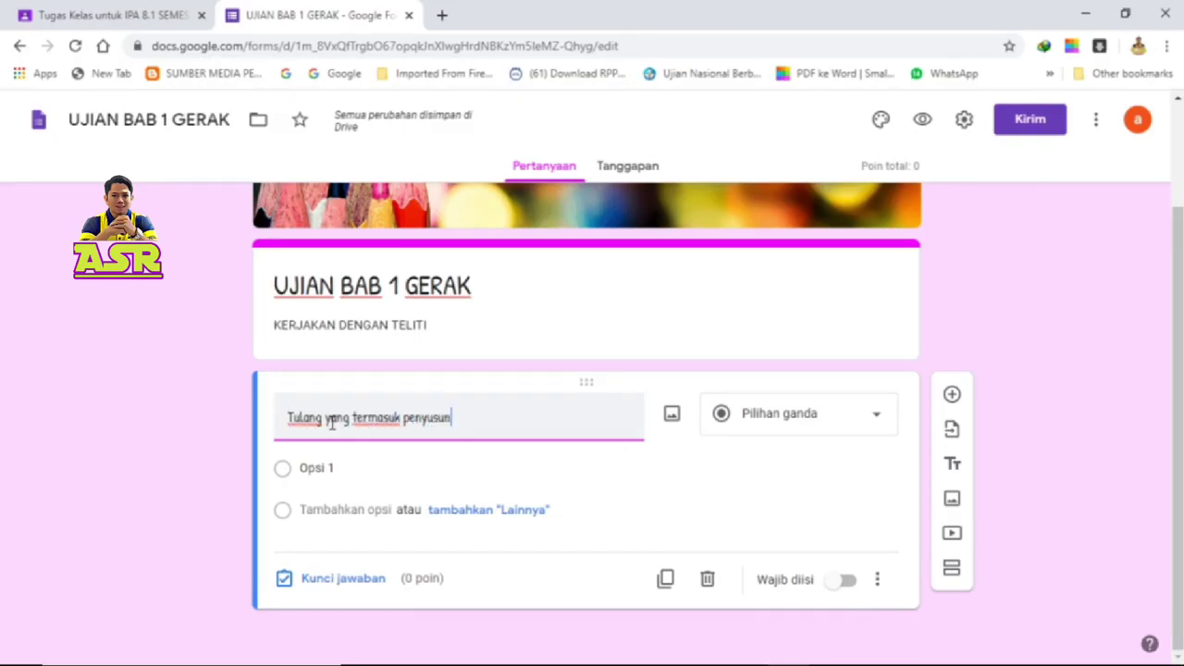
{"action": "type", "text": " tengkorak manu"}
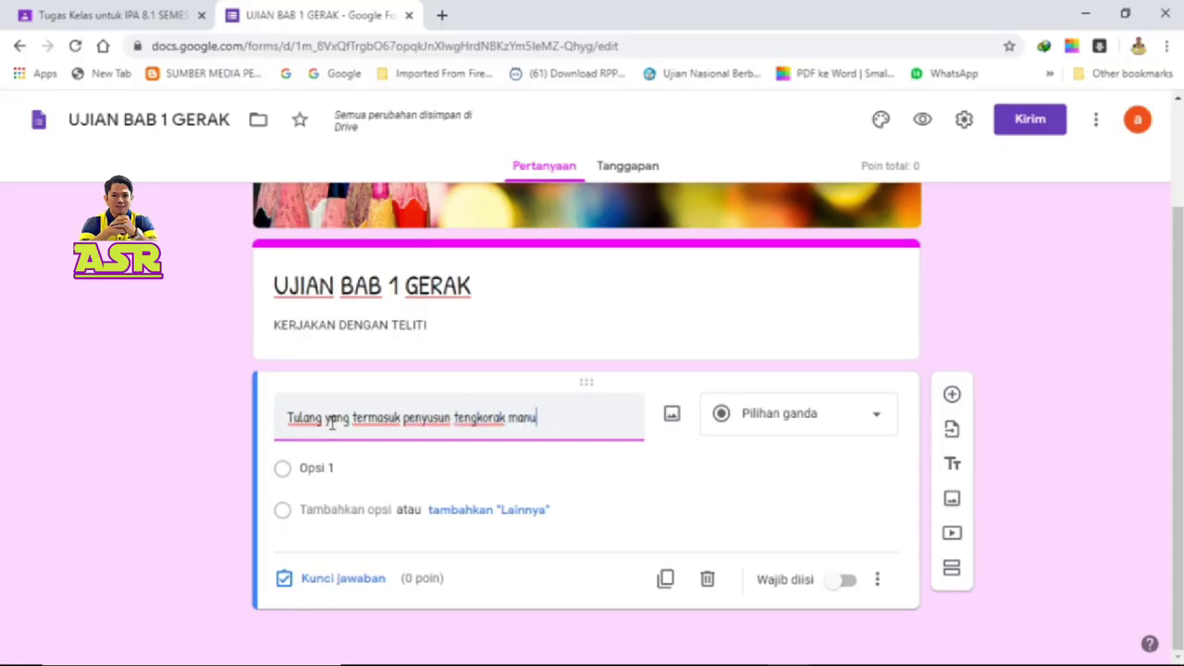
{"action": "type", "text": "sia adalah ..."}
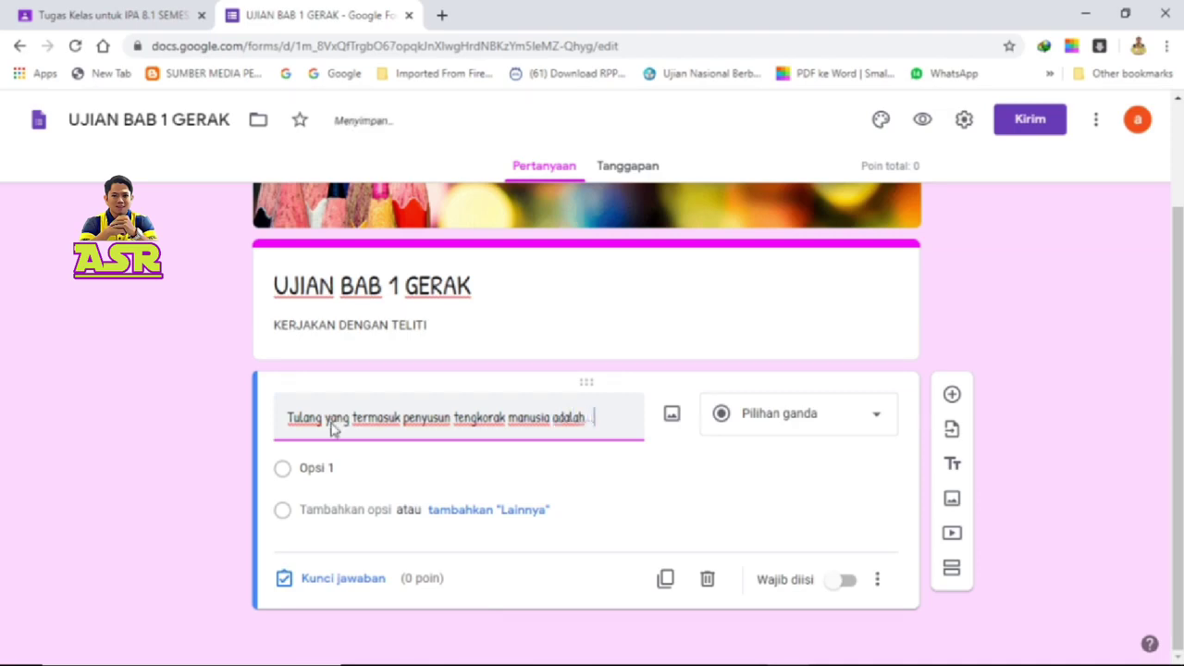
- Set the question's first answer option to "tulang dahi"
{"action": "left_click", "coordinate": [315, 470]}
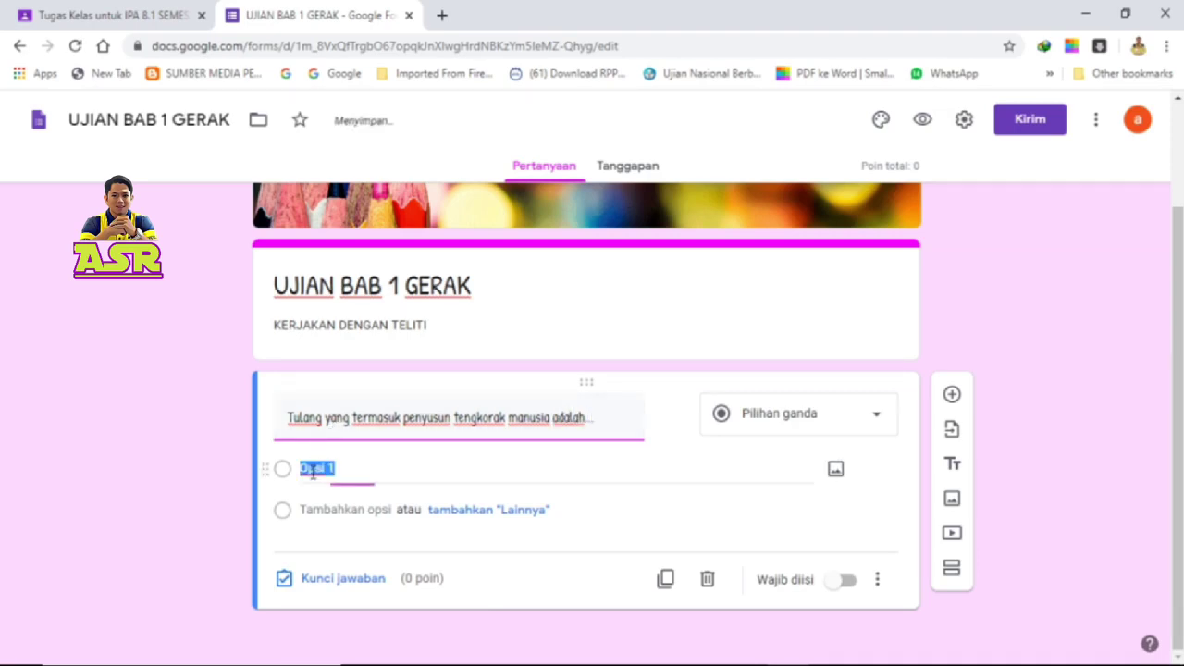
{"action": "type", "text": "tul"}
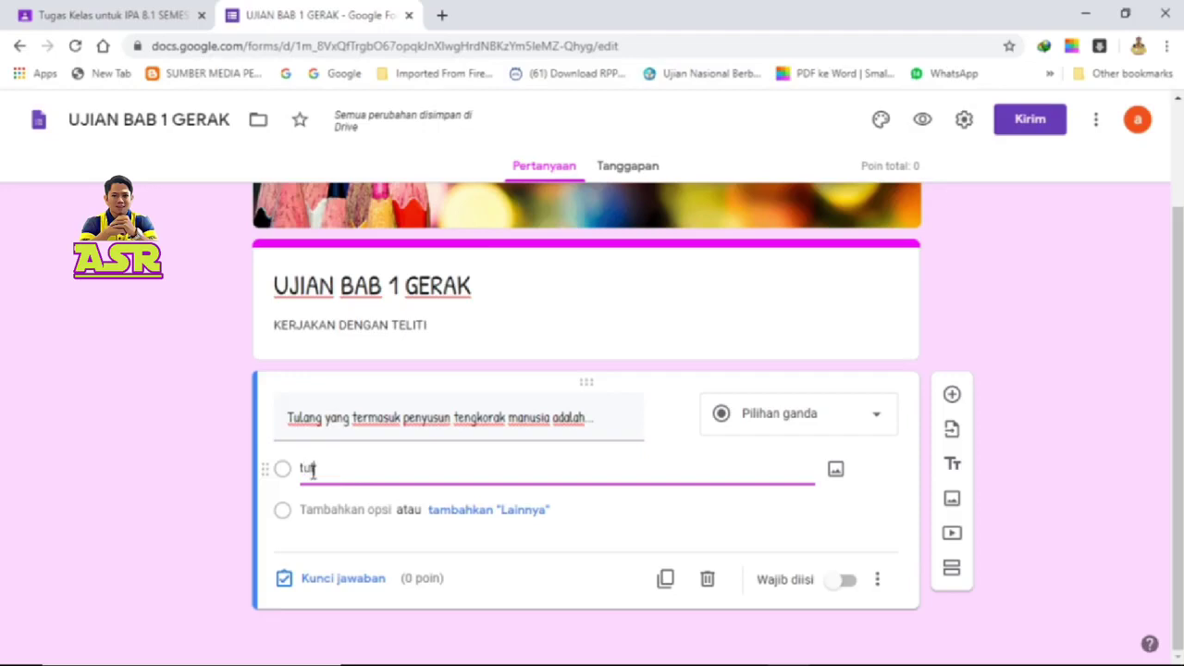
{"action": "type", "text": "ang dahi"}
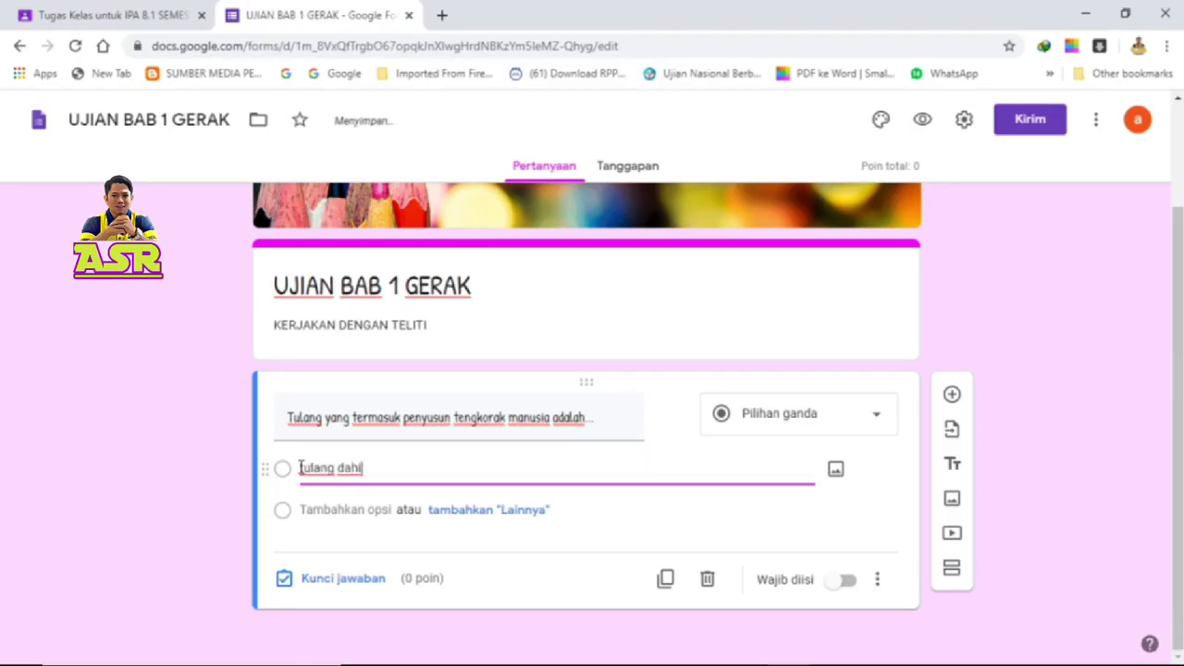
{"action": "left_click_drag", "start_coordinate": [299, 473], "coordinate": [339, 483]}
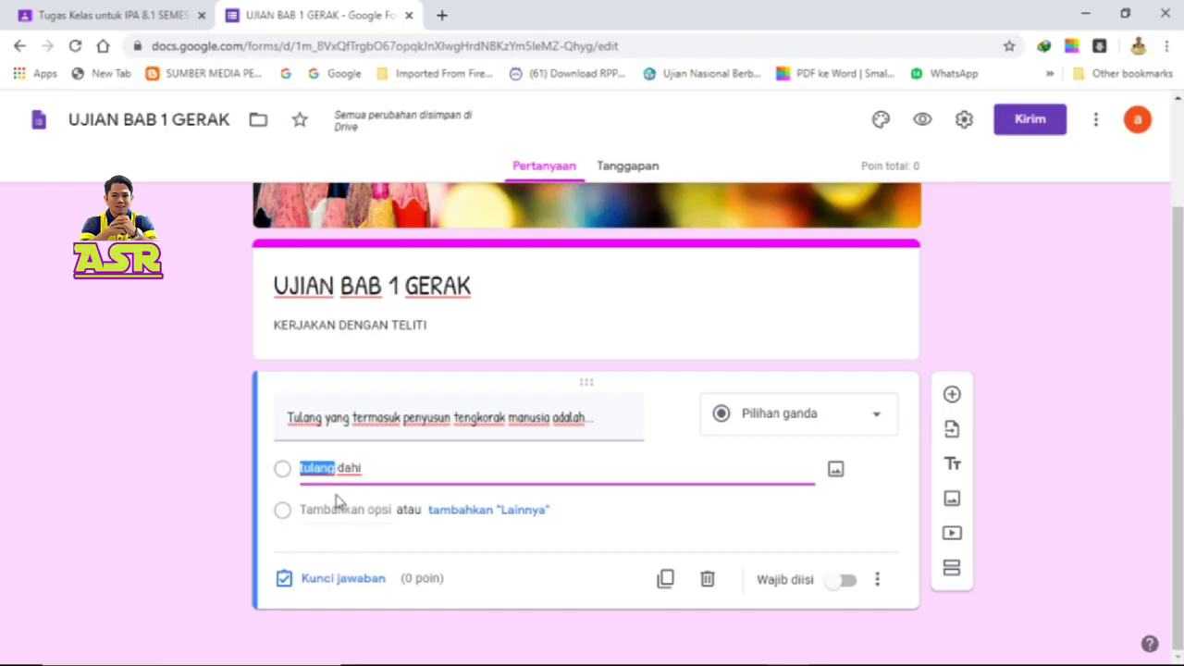
{"action": "left_click", "coordinate": [375, 468]}
- Add three more answer options to the question: "tulang pipi", "tulang belikat" and "tulang rahang"
{"action": "key", "text": "Return"}
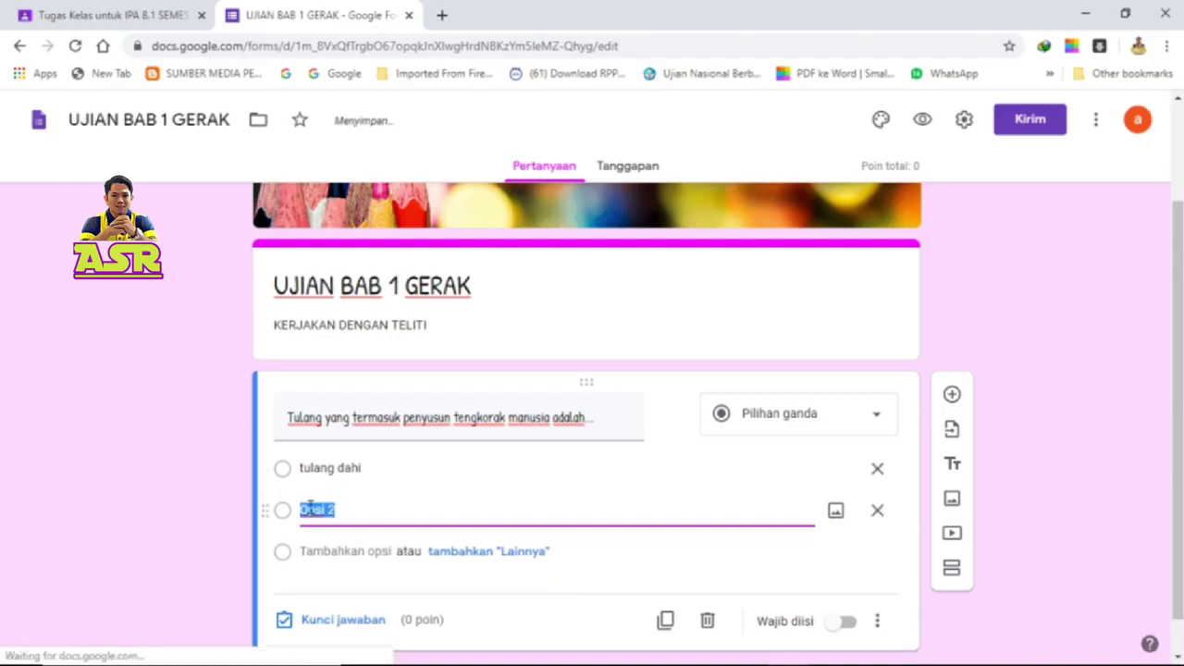
{"action": "type", "text": "tulang"}
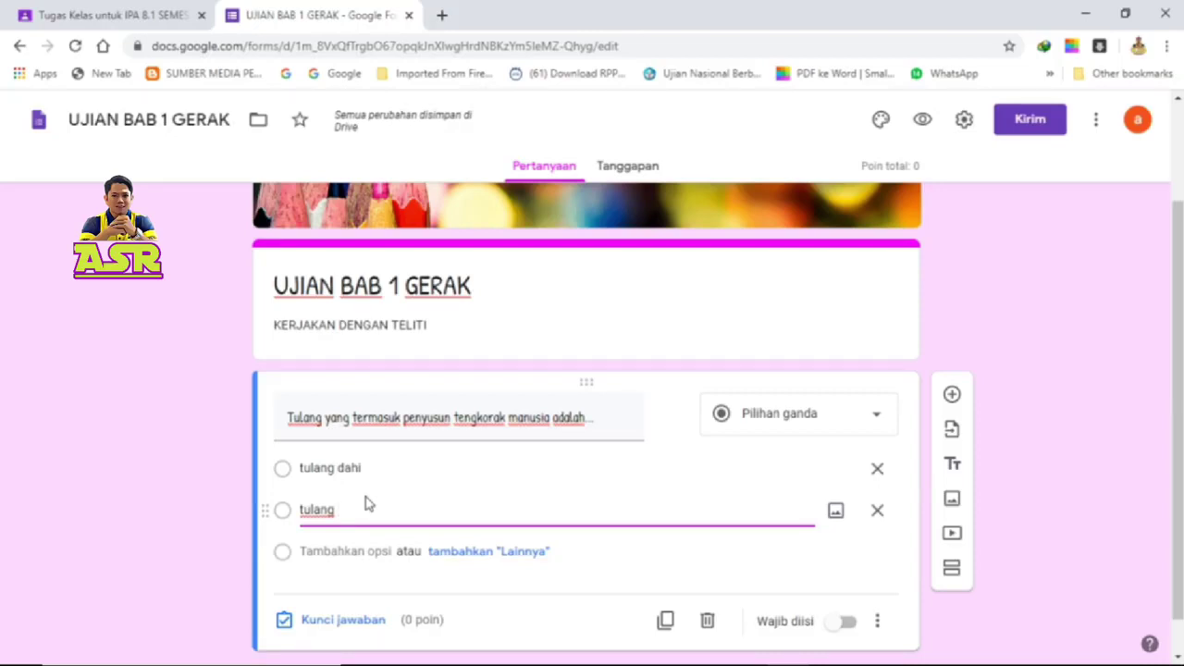
{"action": "type", "text": " pipi"}
{"action": "key", "text": "Return"}
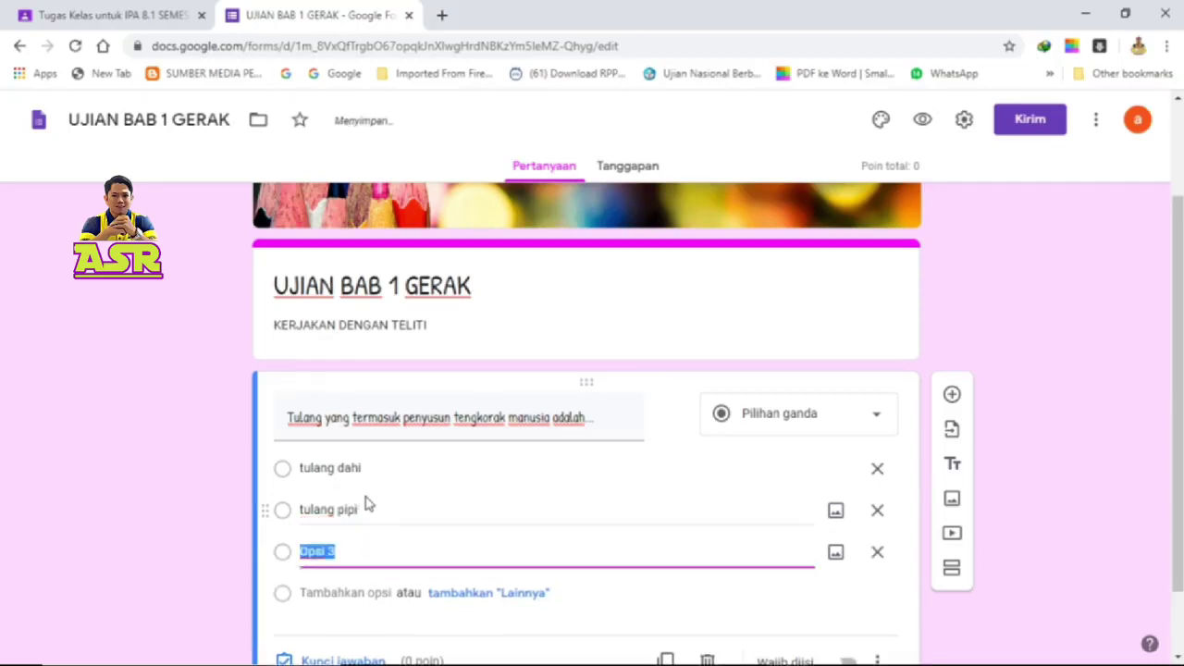
{"action": "type", "text": "tulang"}
{"action": "type", "text": "belikat"}
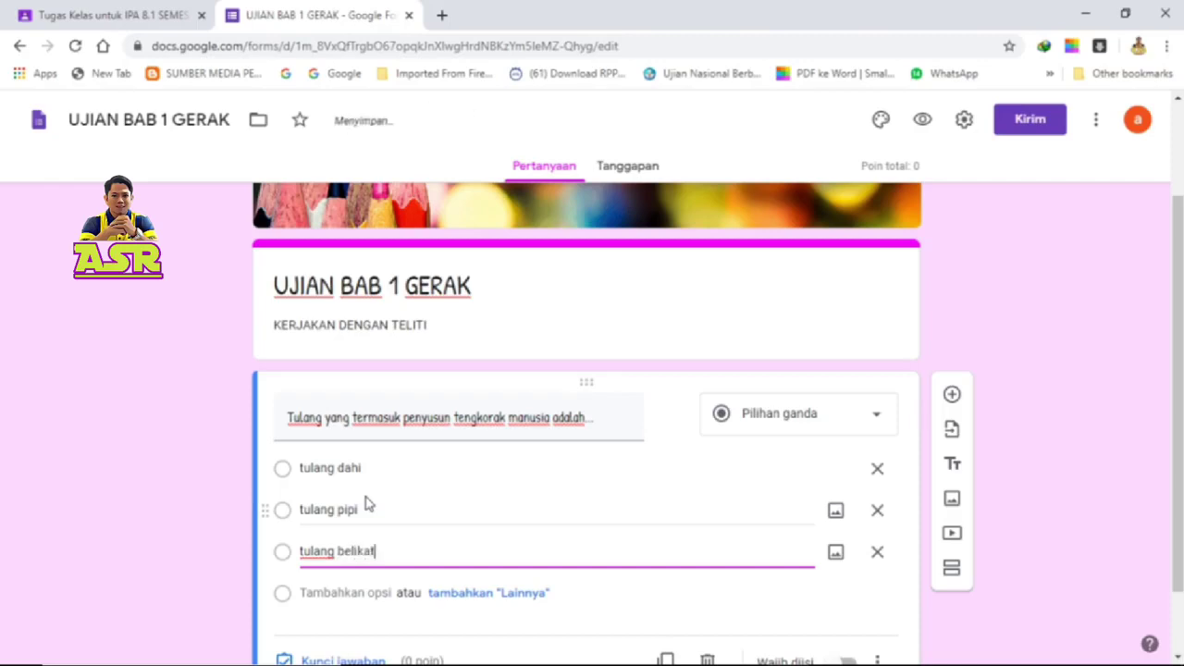
{"action": "key", "text": "Return"}
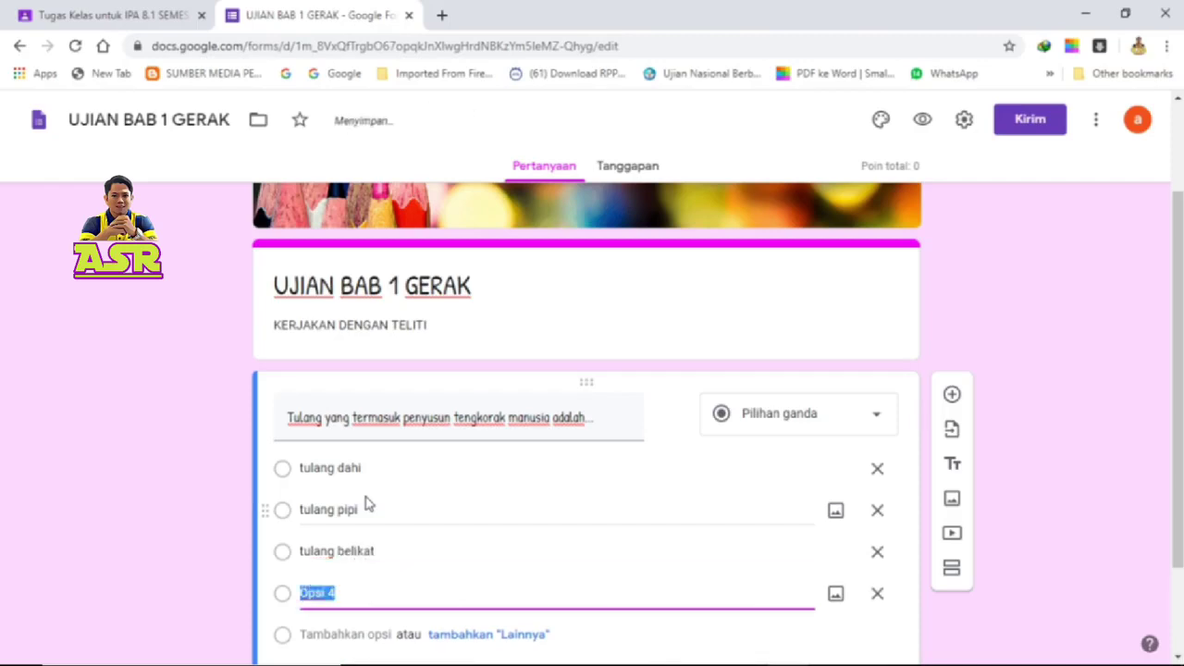
{"action": "type", "text": "tulang rahang"}
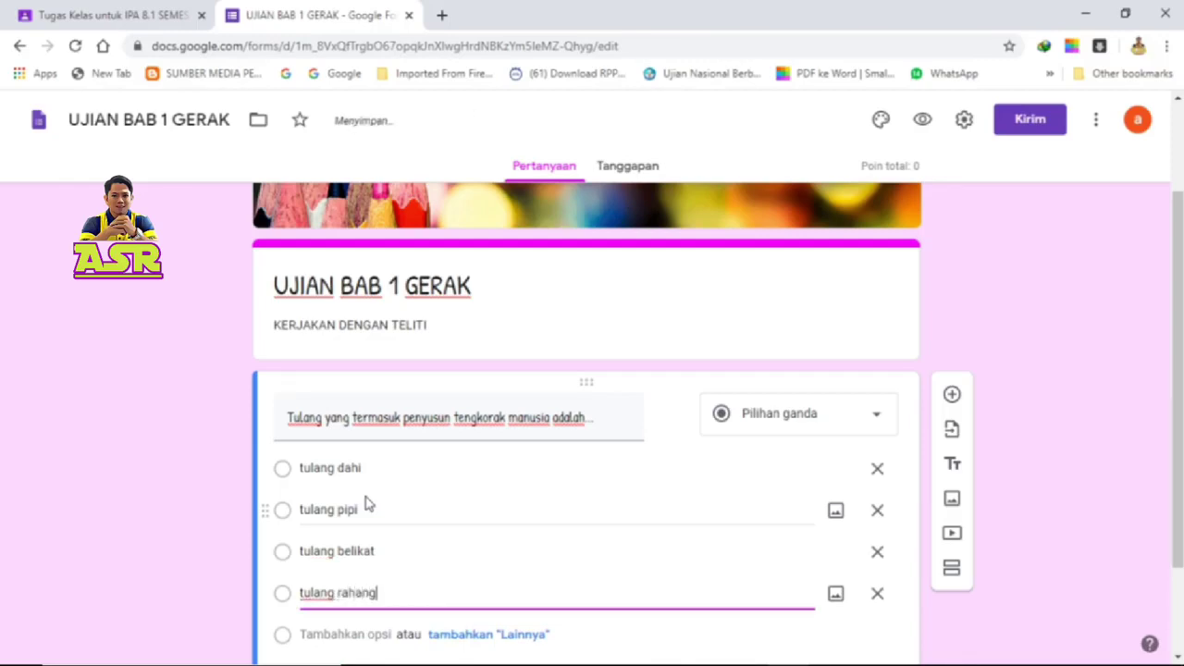
- In the question's answer key, mark "tulang dahi" as the correct answer and set its score to 25 points
{"action": "scroll", "coordinate": [388, 397], "scroll_direction": "down", "scroll_amount": 2}
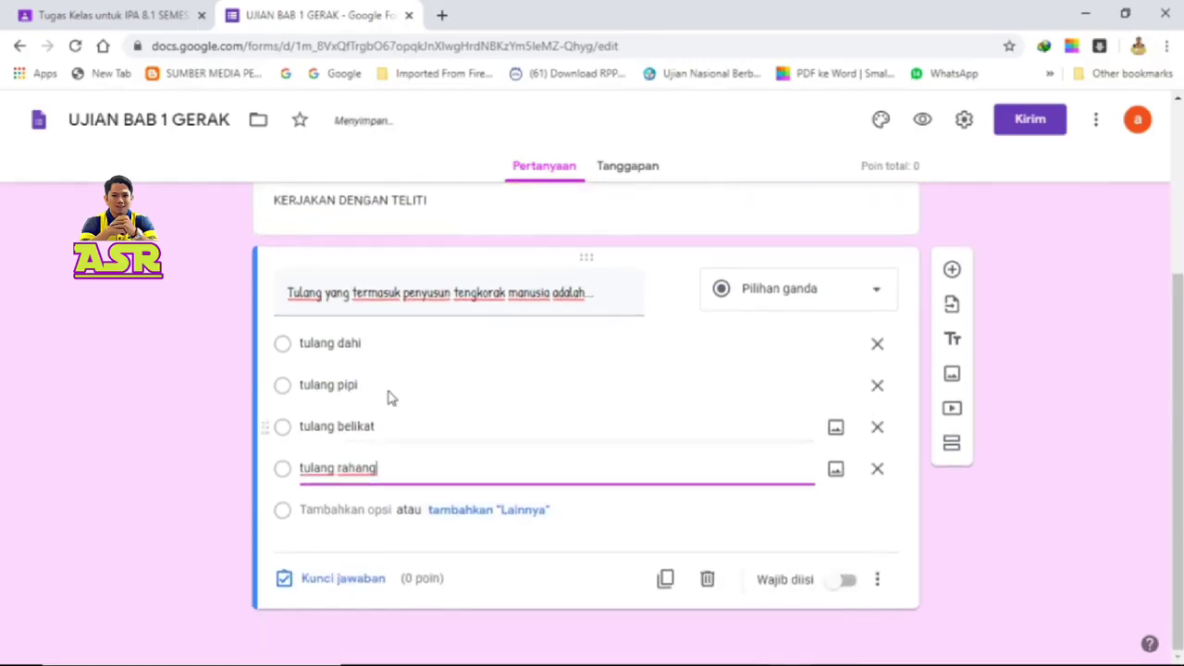
{"action": "left_click", "coordinate": [363, 581]}
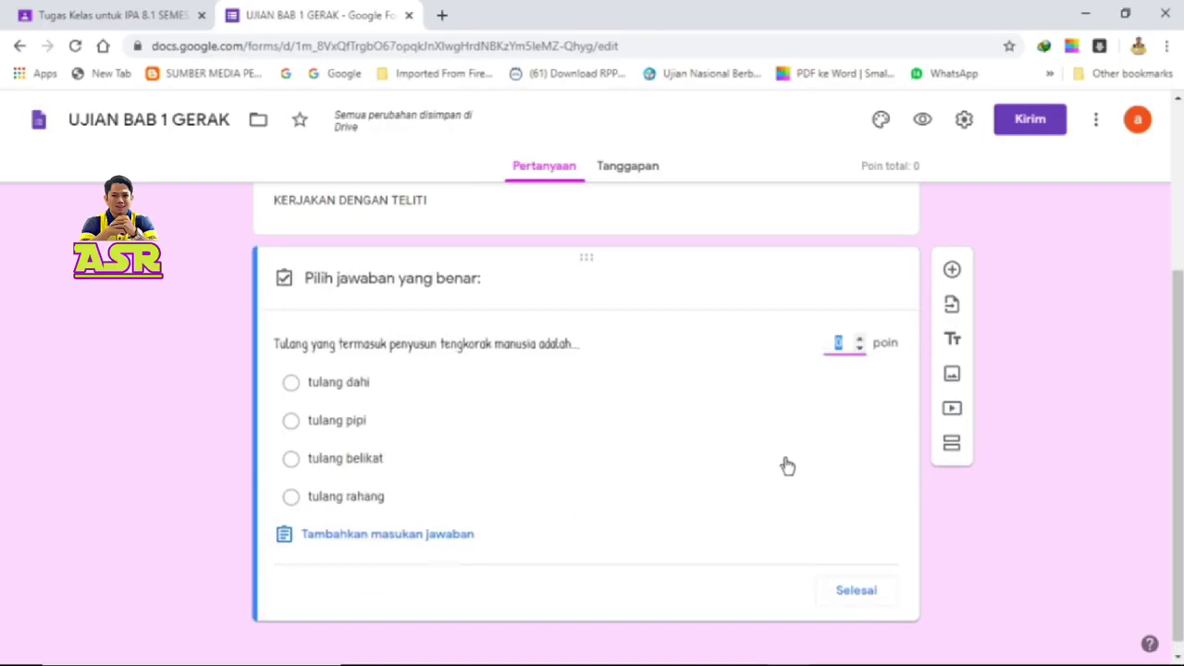
{"action": "left_click", "coordinate": [292, 387]}
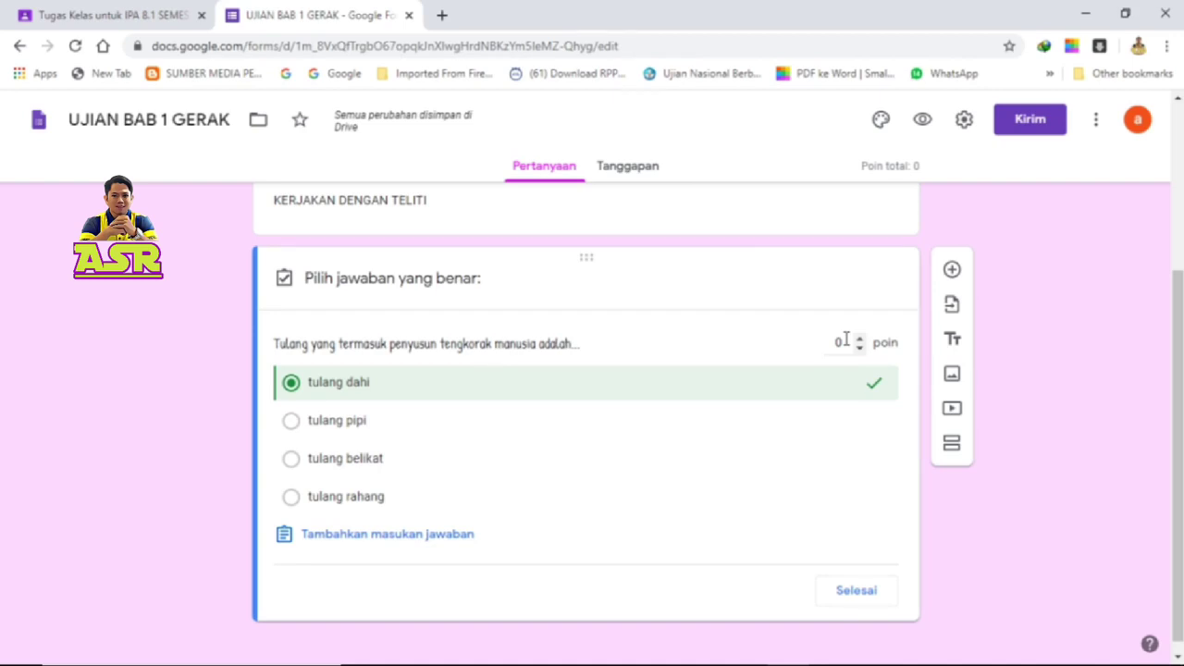
{"action": "left_click", "coordinate": [845, 341]}
{"action": "key", "text": "BackSpace"}
{"action": "type", "text": "25"}
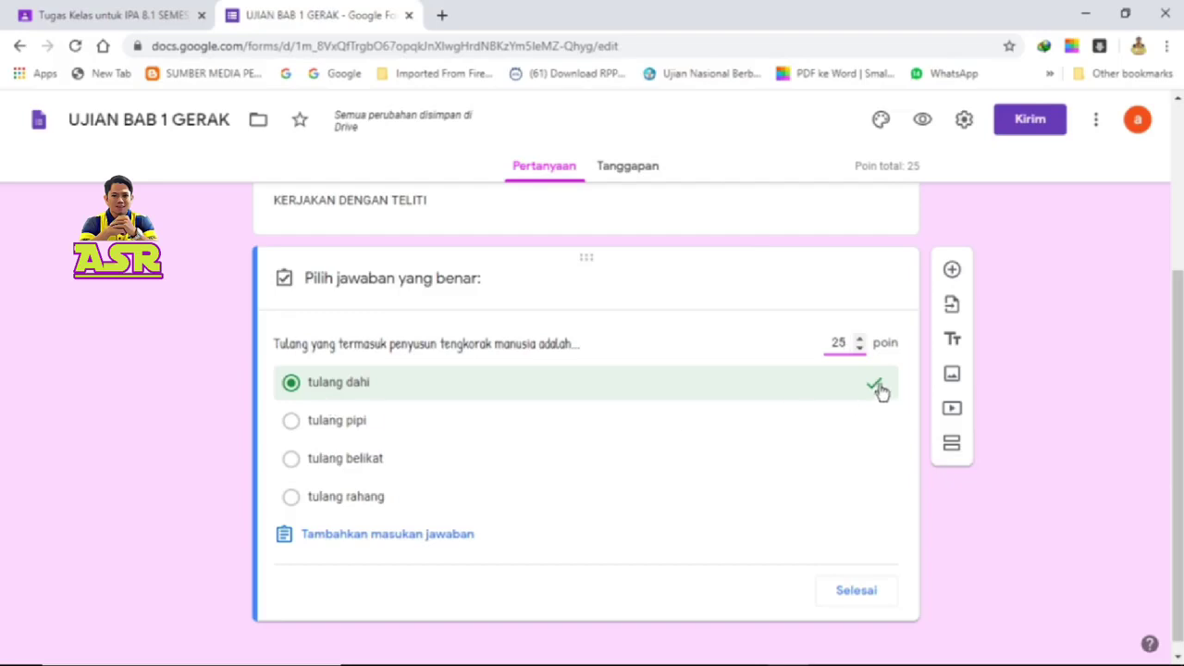
- Finish the first question's answer key and add a second question reading "tulang lengan, paha dan selangkah adalah contoh tulang pipih..."
{"action": "left_click", "coordinate": [856, 592]}
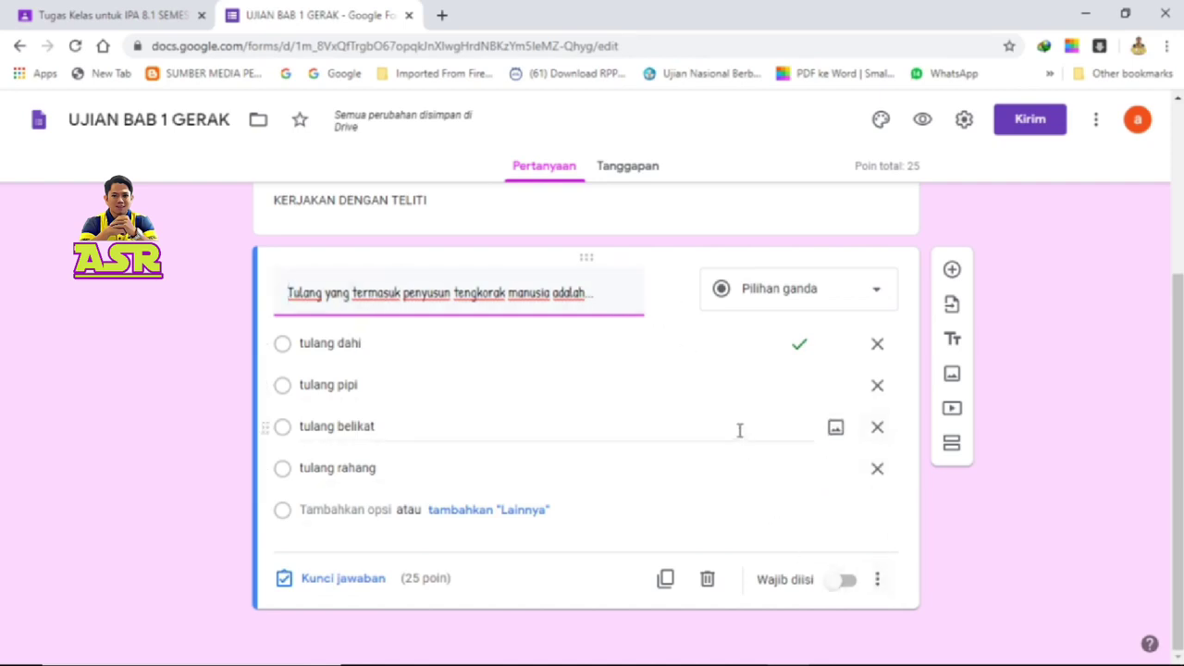
{"action": "left_click", "coordinate": [953, 271]}
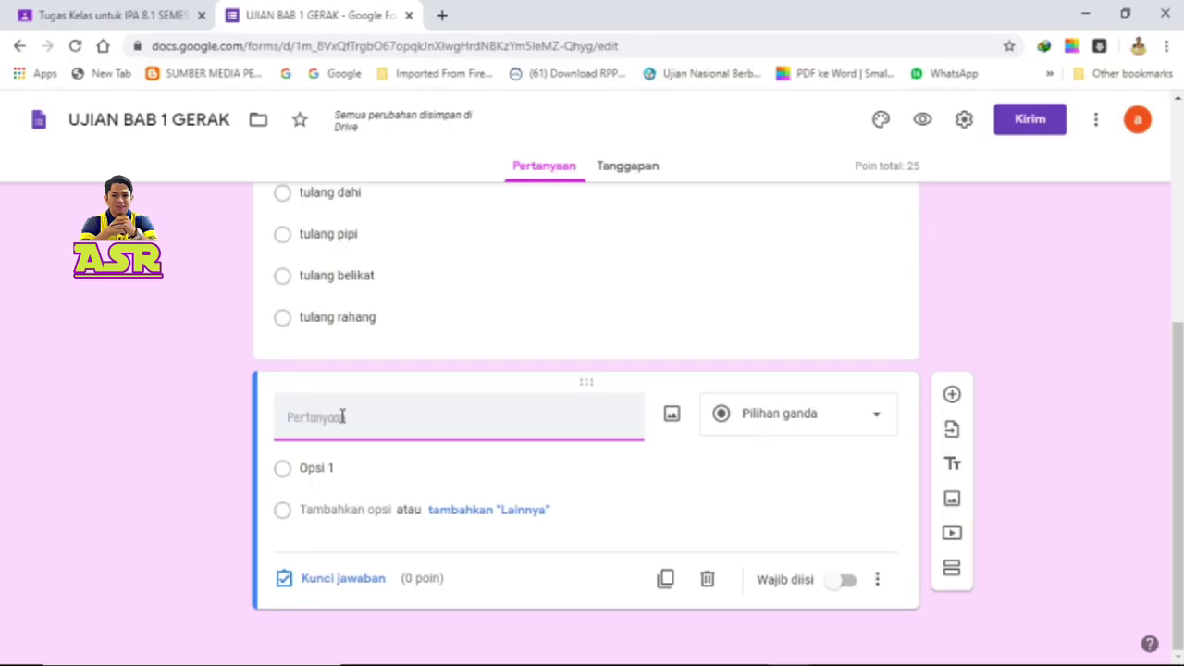
{"action": "type", "text": "tulang "}
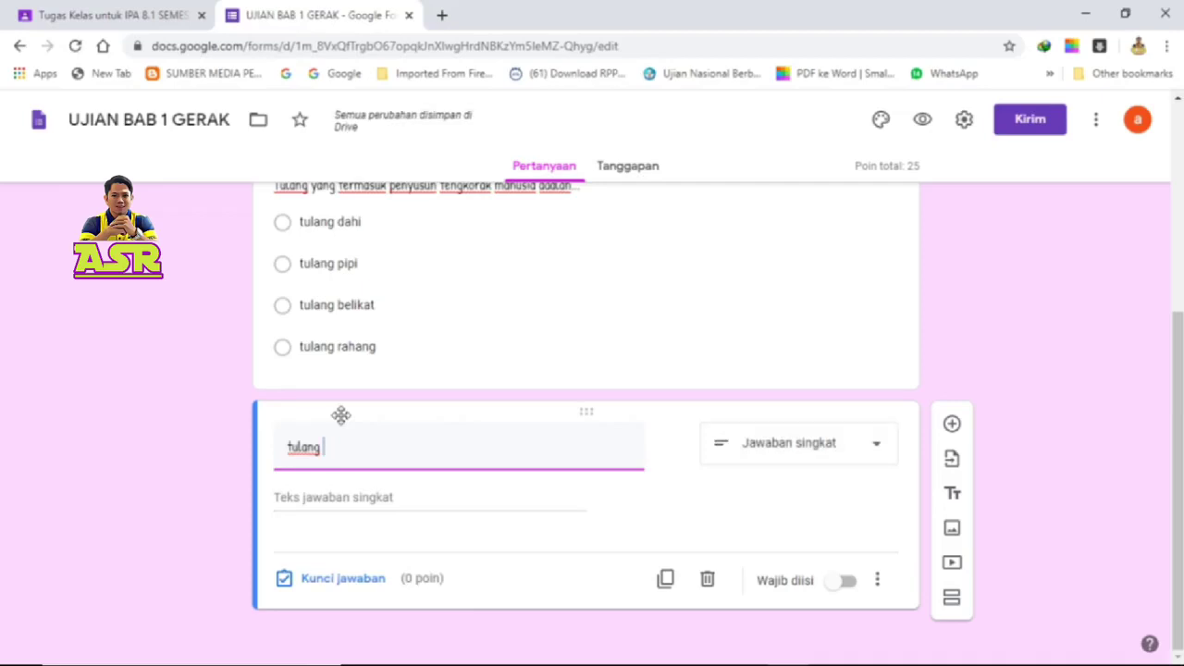
{"action": "type", "text": "leng"}
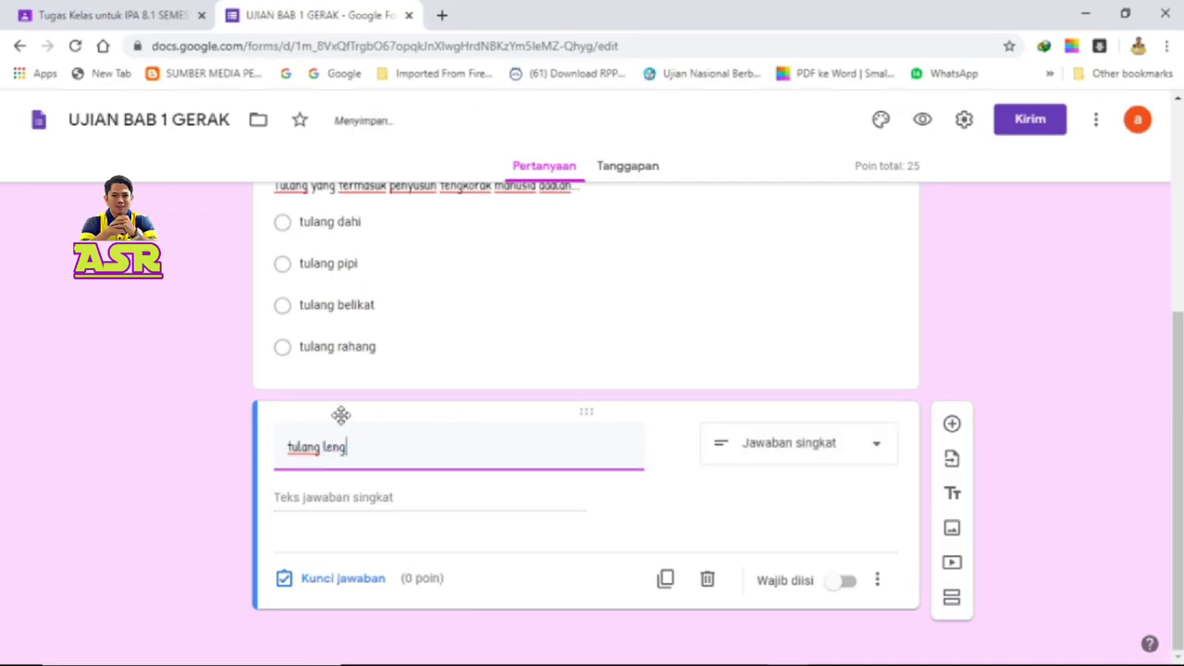
{"action": "type", "text": "ngan"}
{"action": "key", "text": "BackSpace"}
{"action": "key", "text": "BackSpace"}
{"action": "key", "text": "BackSpace"}
{"action": "key", "text": "BackSpace"}
{"action": "key", "text": "BackSpace"}
{"action": "type", "text": "gan"}
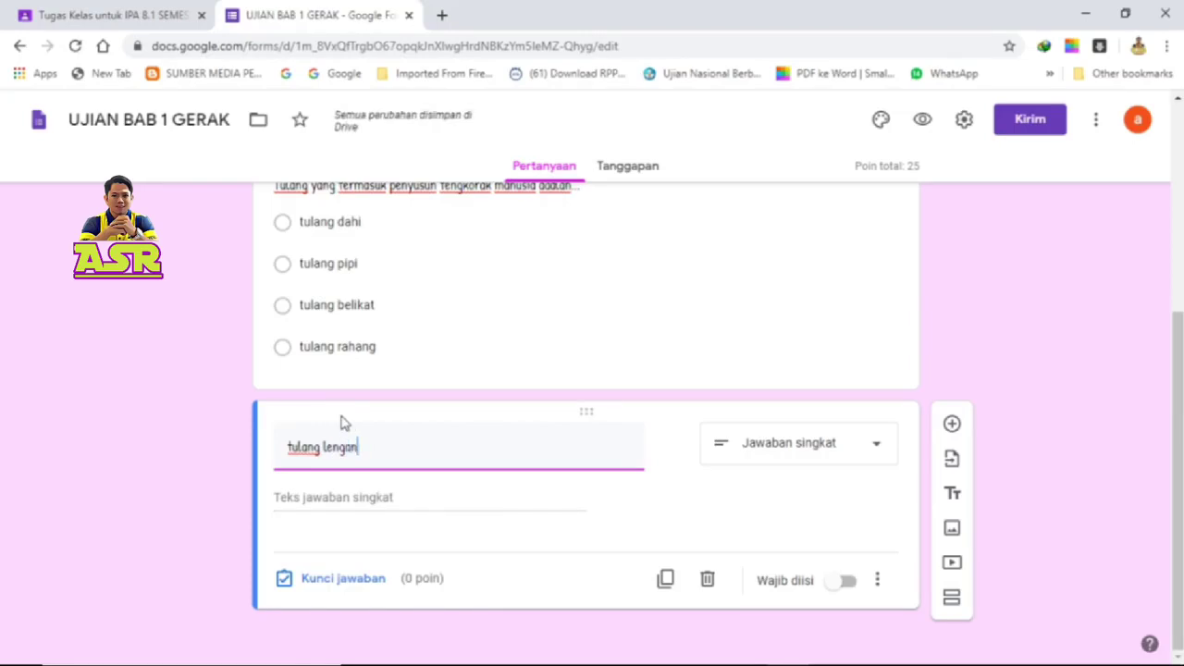
{"action": "type", "text": ", "}
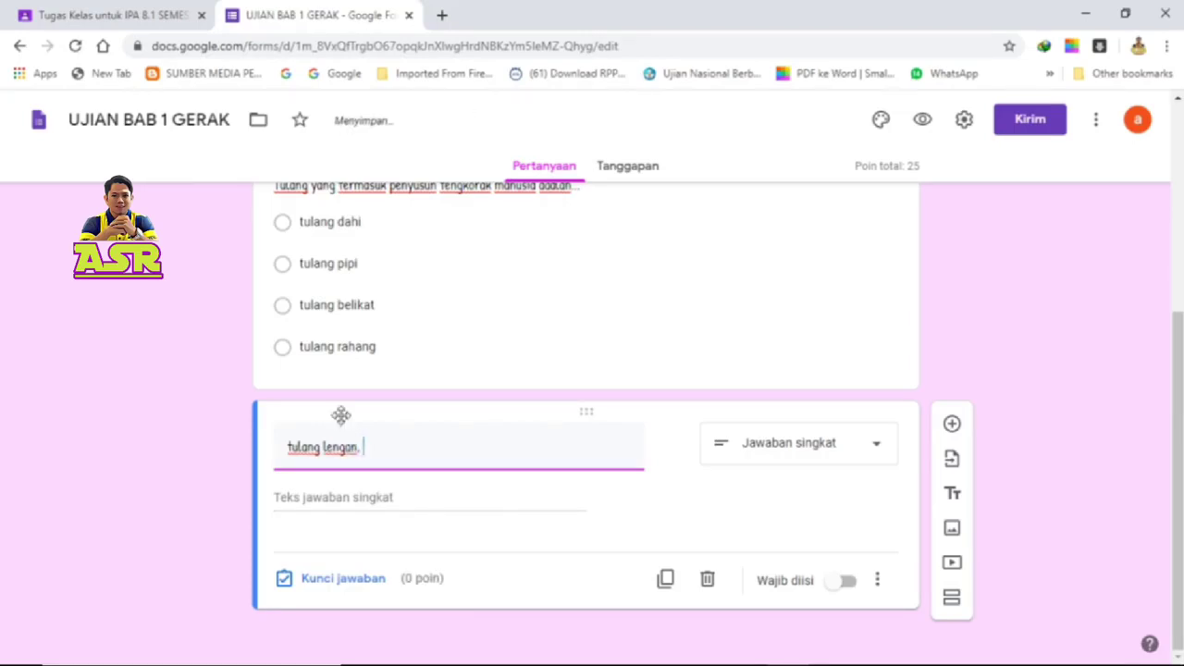
{"action": "type", "text": "paha da"}
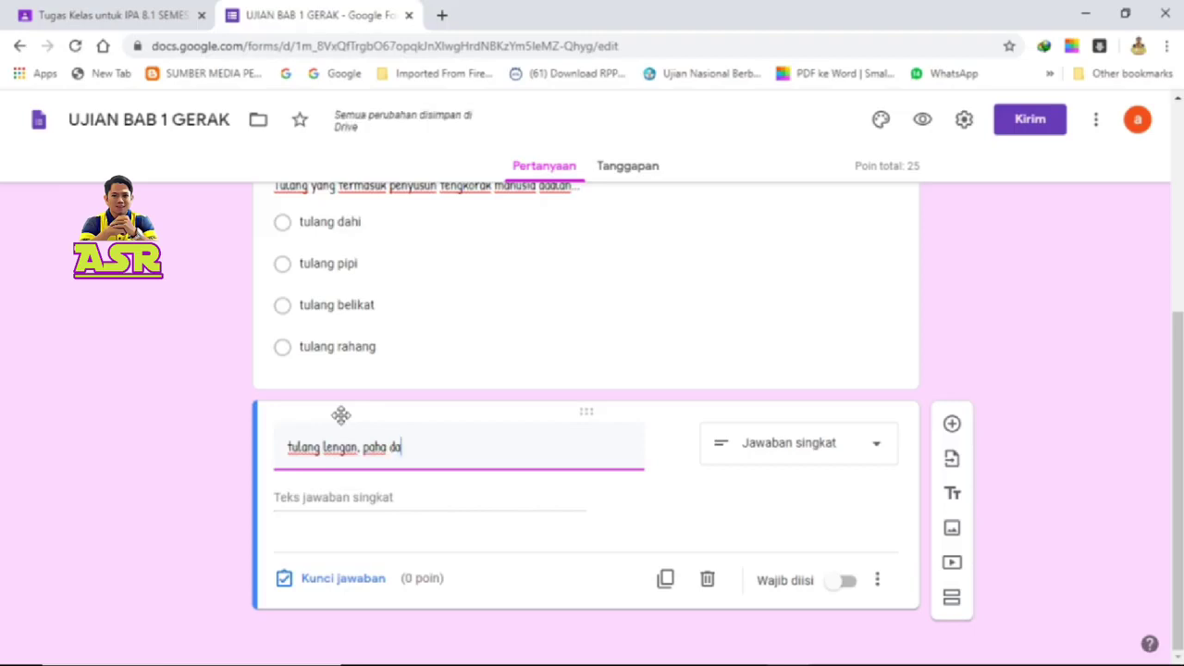
{"action": "type", "text": "n selangkah "}
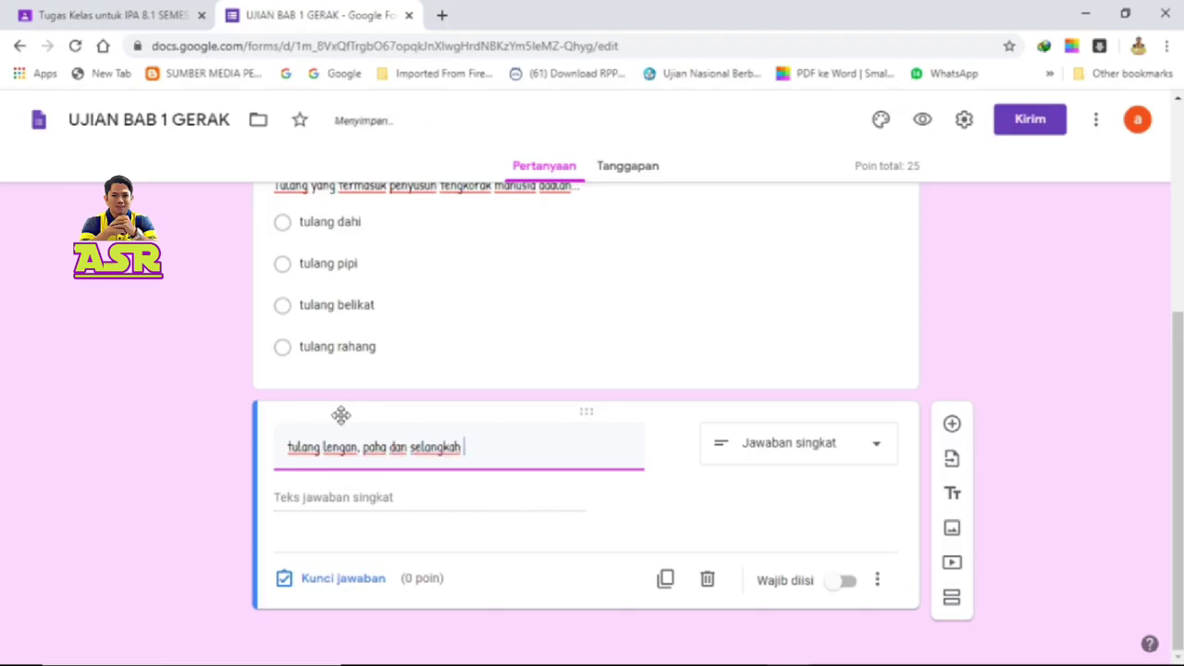
{"action": "type", "text": "adalah "}
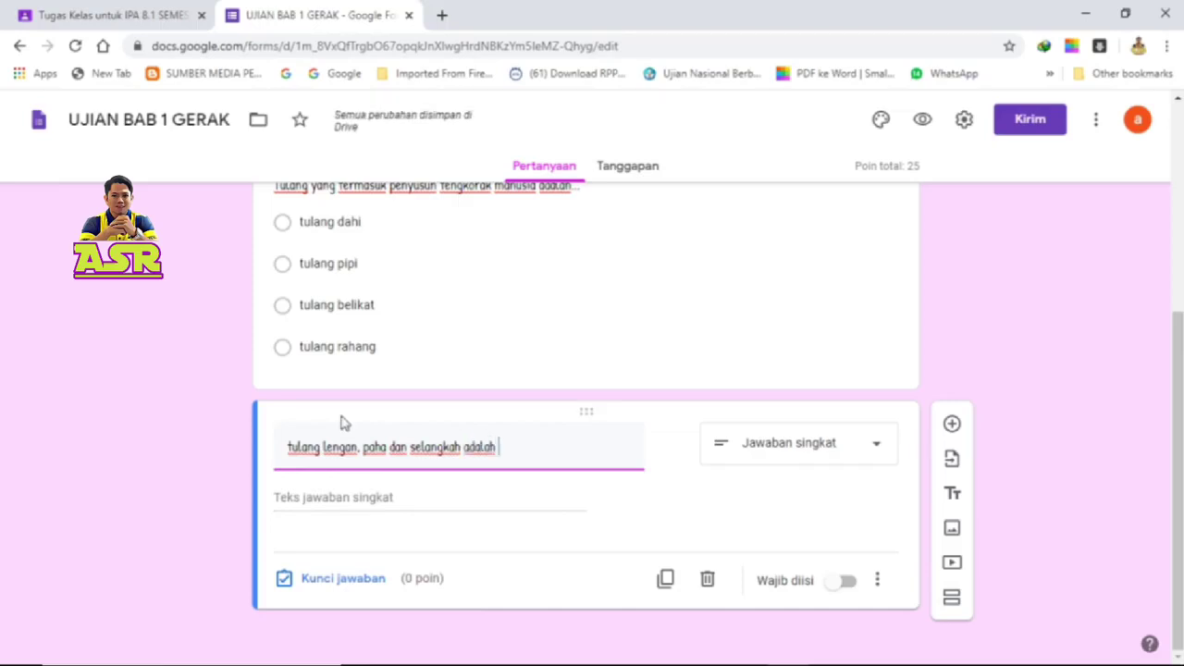
{"action": "type", "text": "contoh tulang pi"}
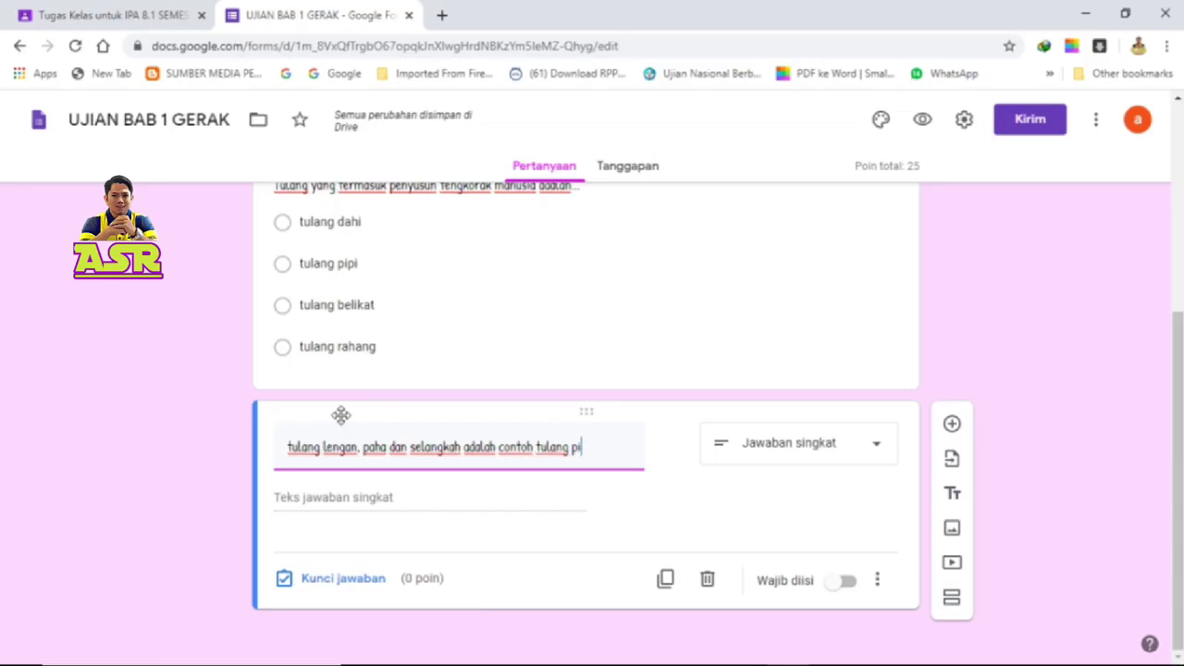
{"action": "type", "text": "pih"}
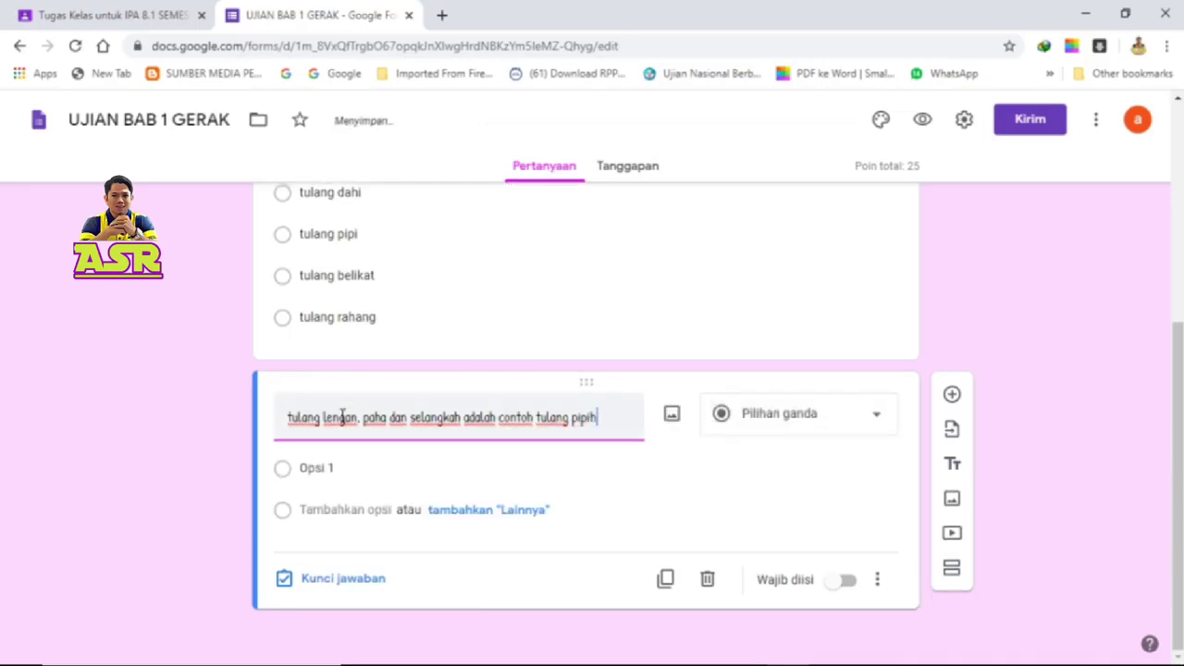
{"action": "type", "text": "..."}
- Give the second question two answer options: "benar" and "salah"
{"action": "left_click", "coordinate": [314, 469]}
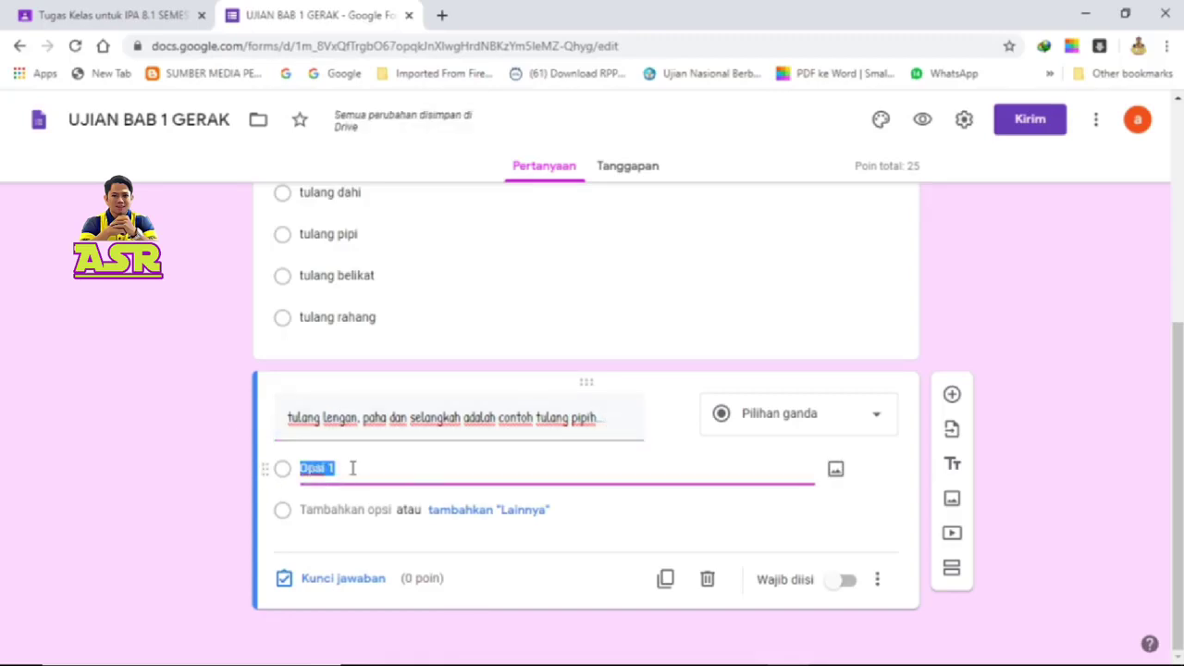
{"action": "type", "text": "benar"}
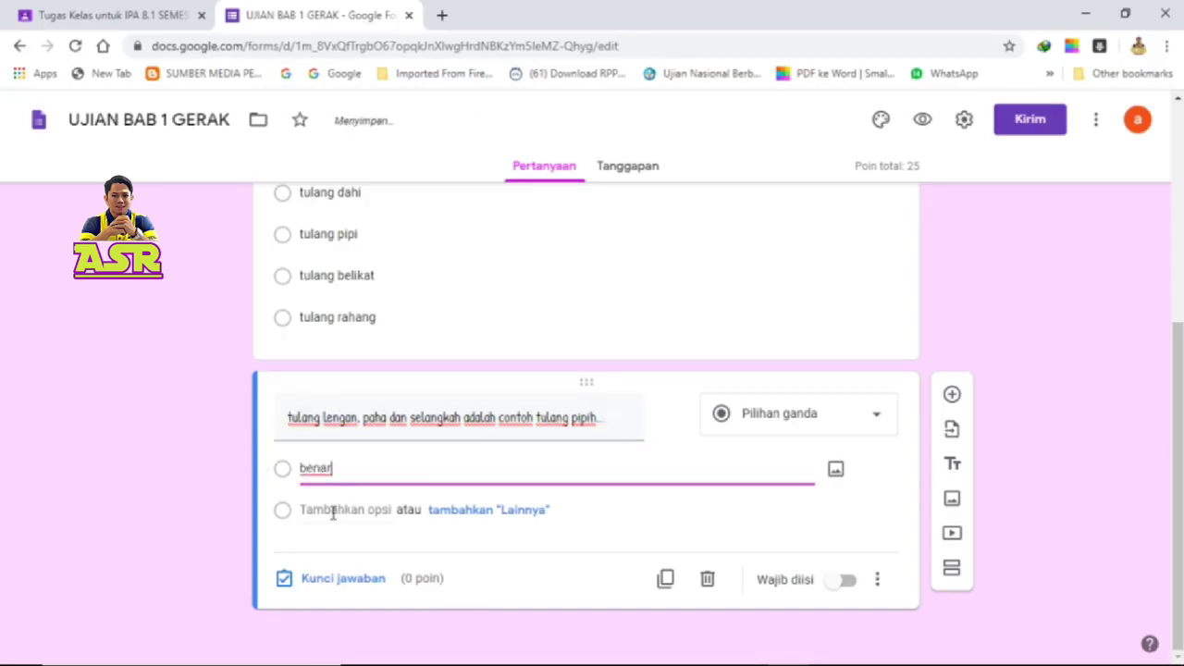
{"action": "left_click", "coordinate": [333, 510]}
{"action": "type", "text": "salah"}
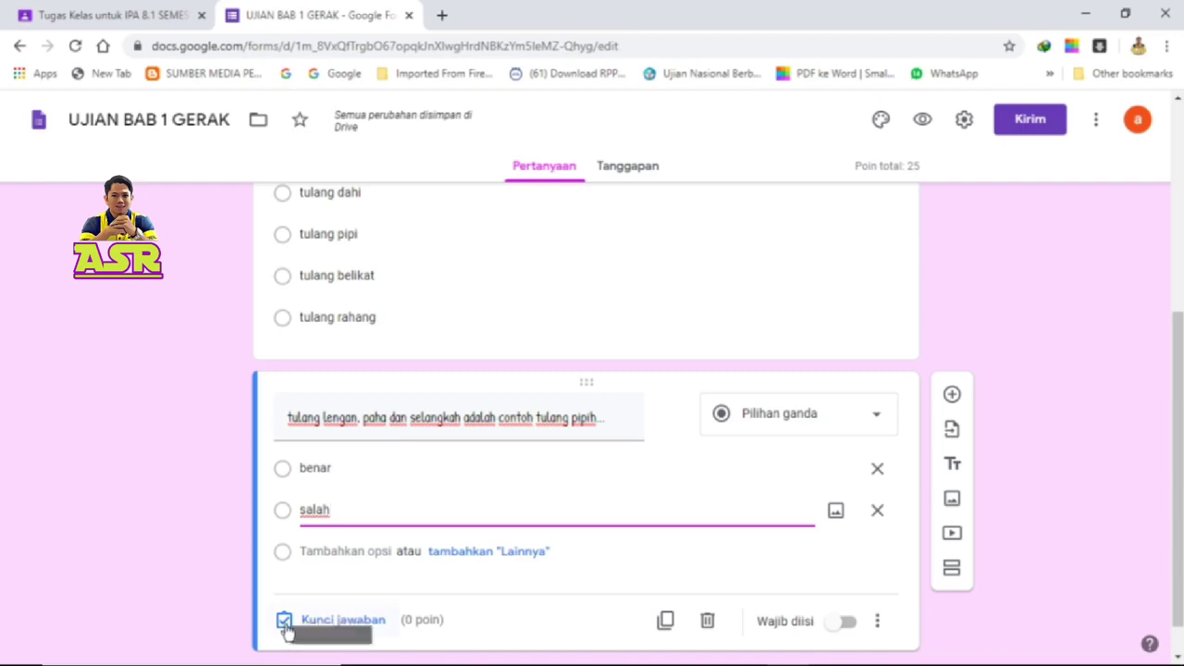
- In the second question's answer key, mark "salah" as the correct answer and set its score to 25 points
{"action": "left_click", "coordinate": [338, 620]}
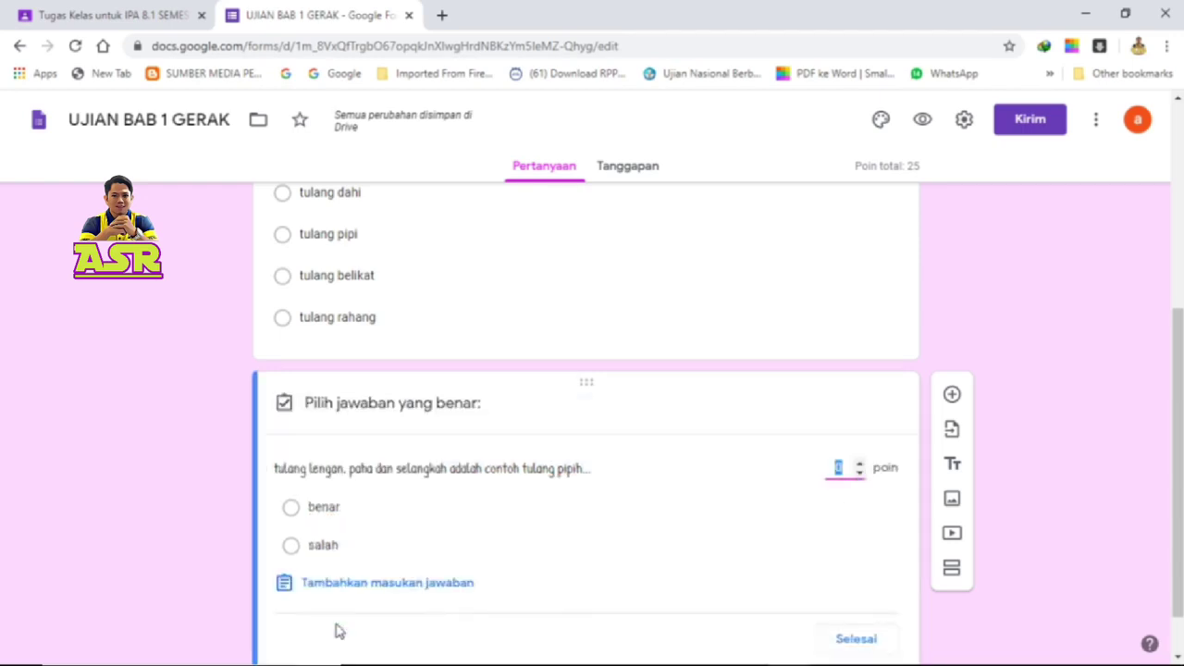
{"action": "left_click", "coordinate": [290, 546]}
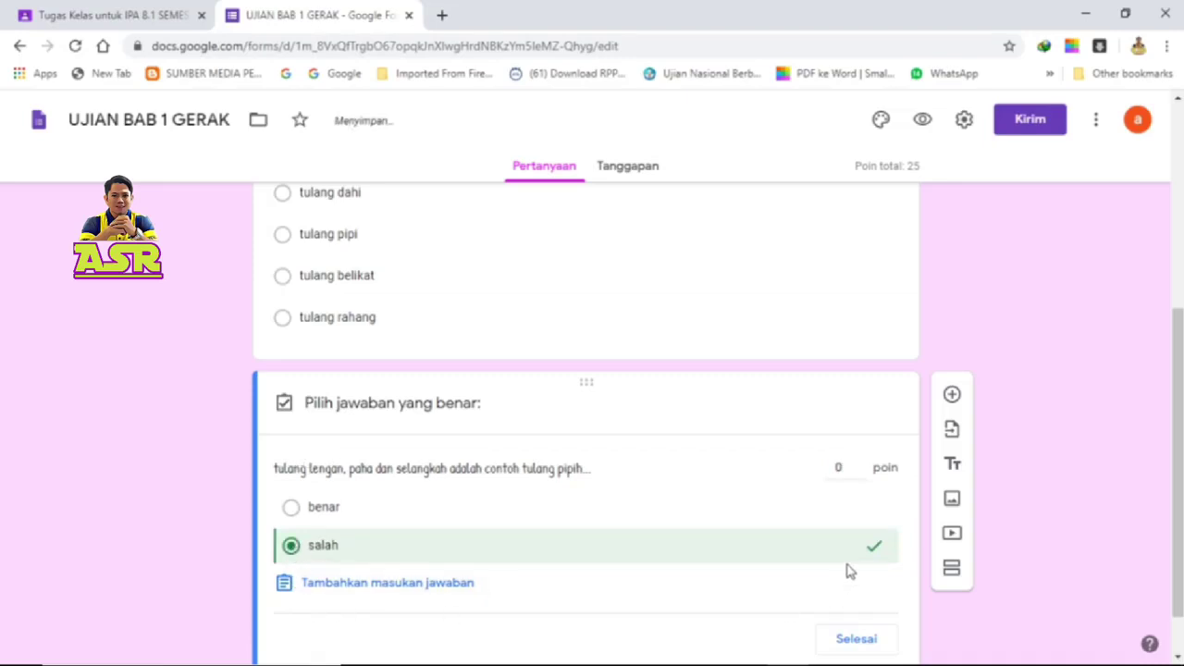
{"action": "left_click", "coordinate": [846, 465]}
{"action": "key", "text": "BackSpace"}
{"action": "type", "text": "25"}
{"action": "left_click", "coordinate": [857, 641]}
- Turn on shuffled option order (Acak urutan opsi) for the first question about the human skull bones
{"action": "scroll", "coordinate": [611, 439], "scroll_direction": "up", "scroll_amount": 2}
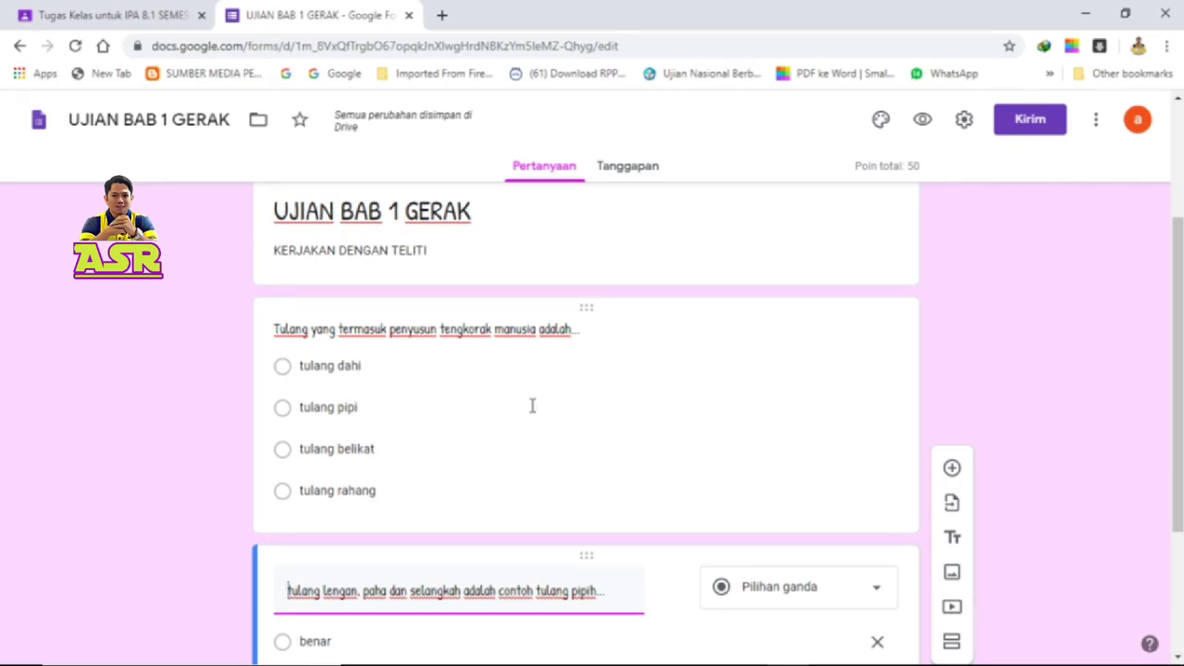
{"action": "left_click", "coordinate": [397, 400]}
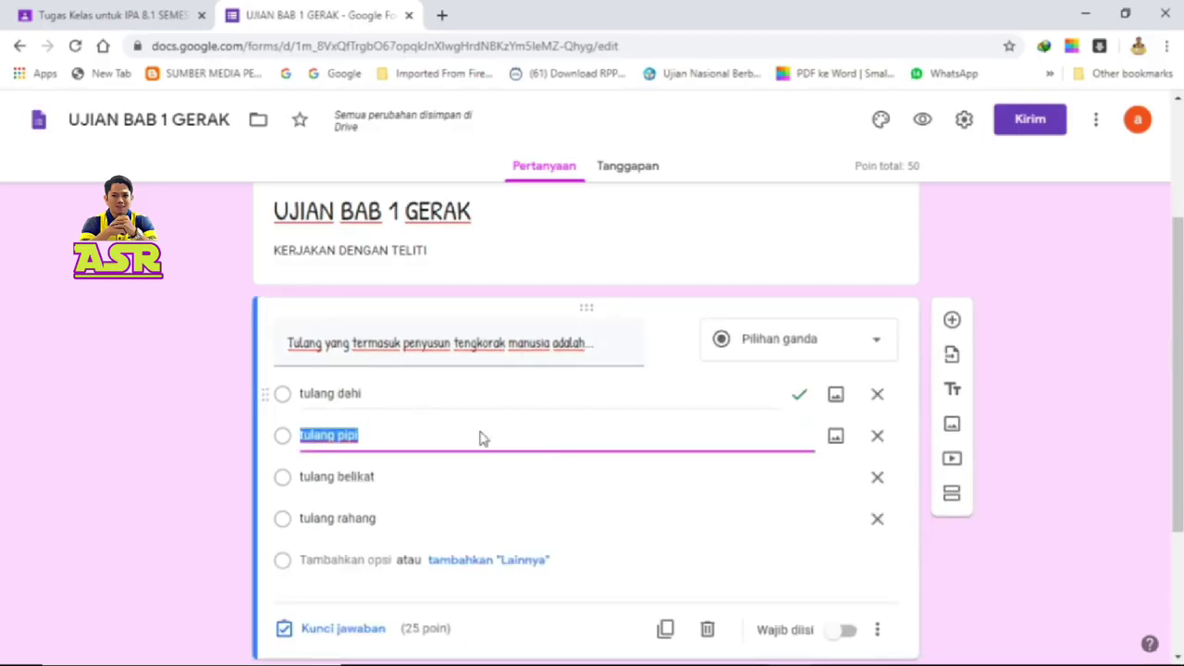
{"action": "scroll", "coordinate": [654, 525], "scroll_direction": "down", "scroll_amount": 2}
{"action": "scroll", "coordinate": [651, 520], "scroll_direction": "up", "scroll_amount": 2}
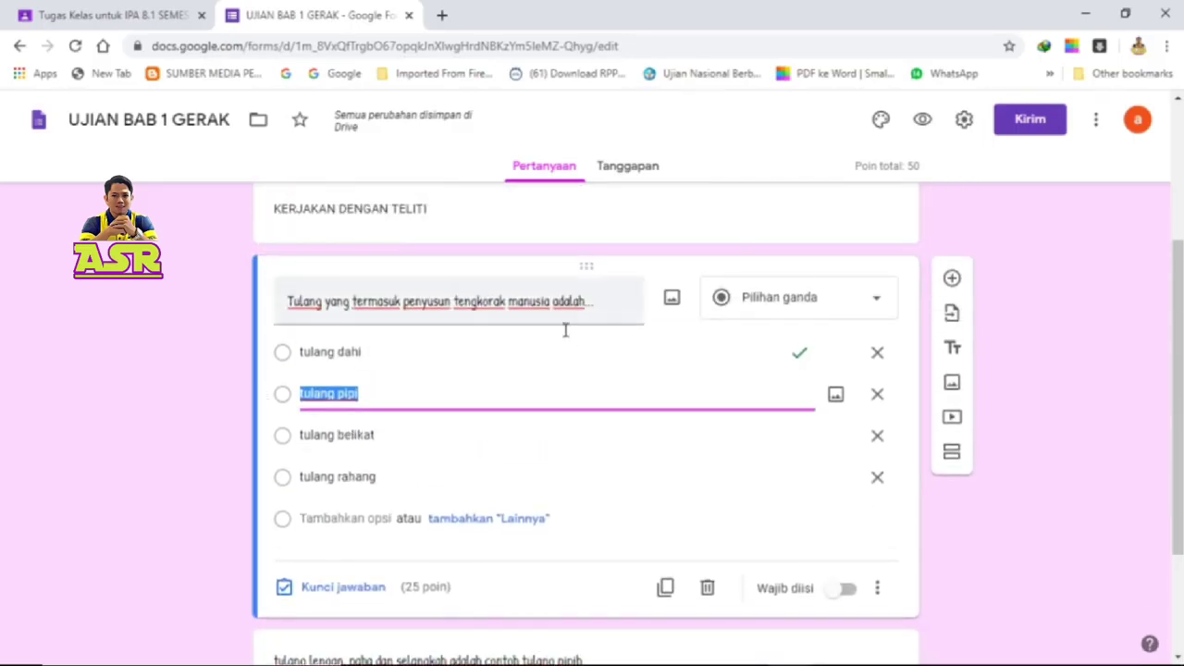
{"action": "left_click", "coordinate": [877, 588]}
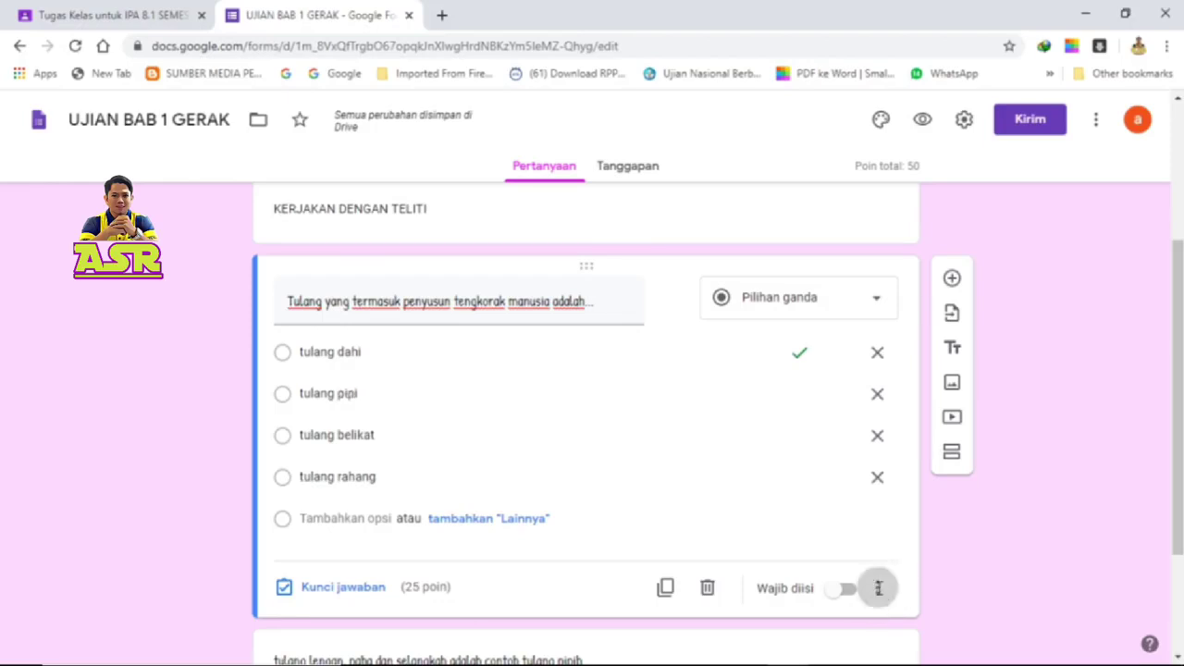
{"action": "scroll", "coordinate": [956, 494], "scroll_direction": "down", "scroll_amount": 2}
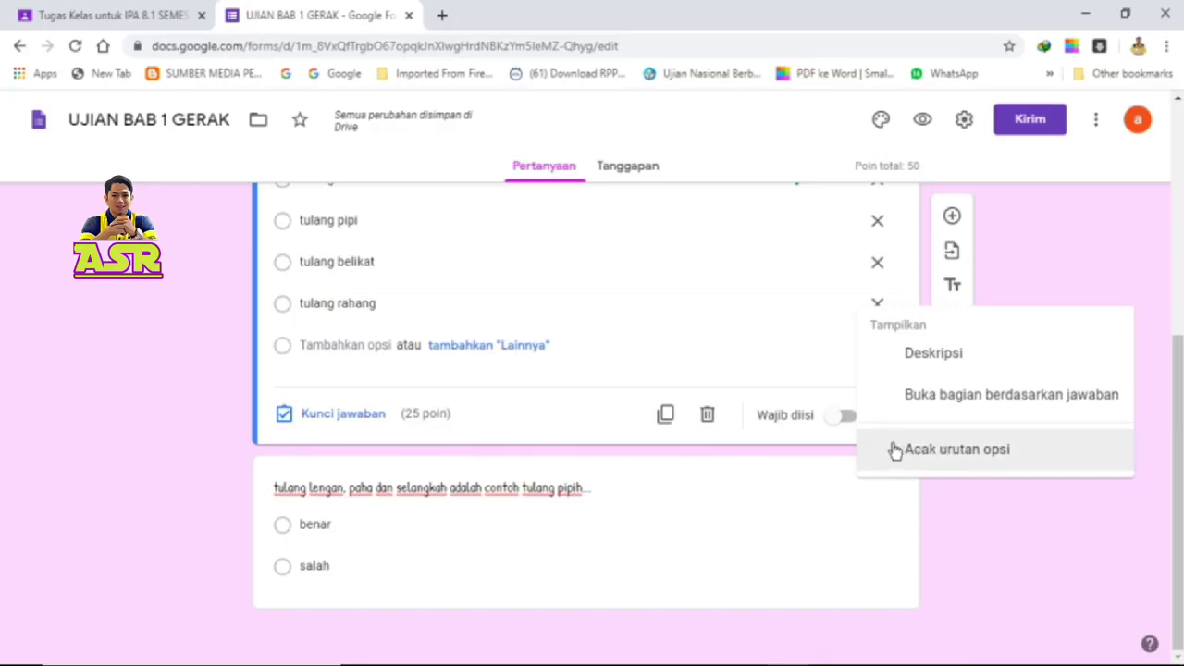
{"action": "left_click", "coordinate": [926, 451]}
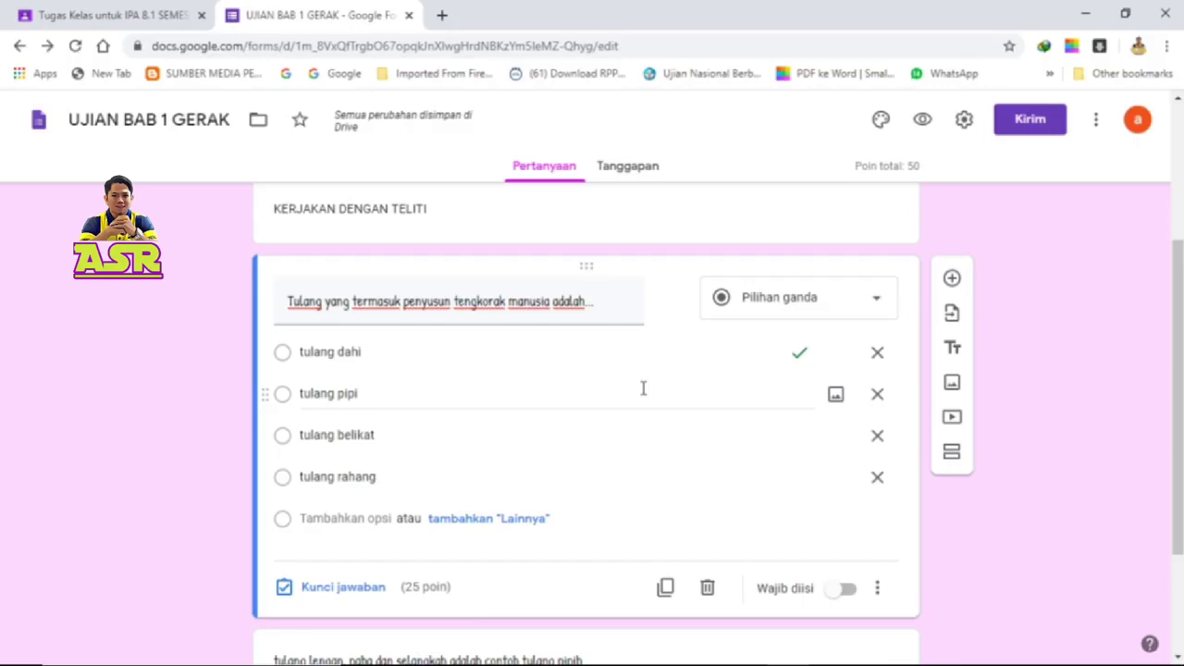
- Add a third question after the benar/salah question and set its type to short answer (Jawaban singkat)
{"action": "scroll", "coordinate": [532, 452], "scroll_direction": "down", "scroll_amount": 1}
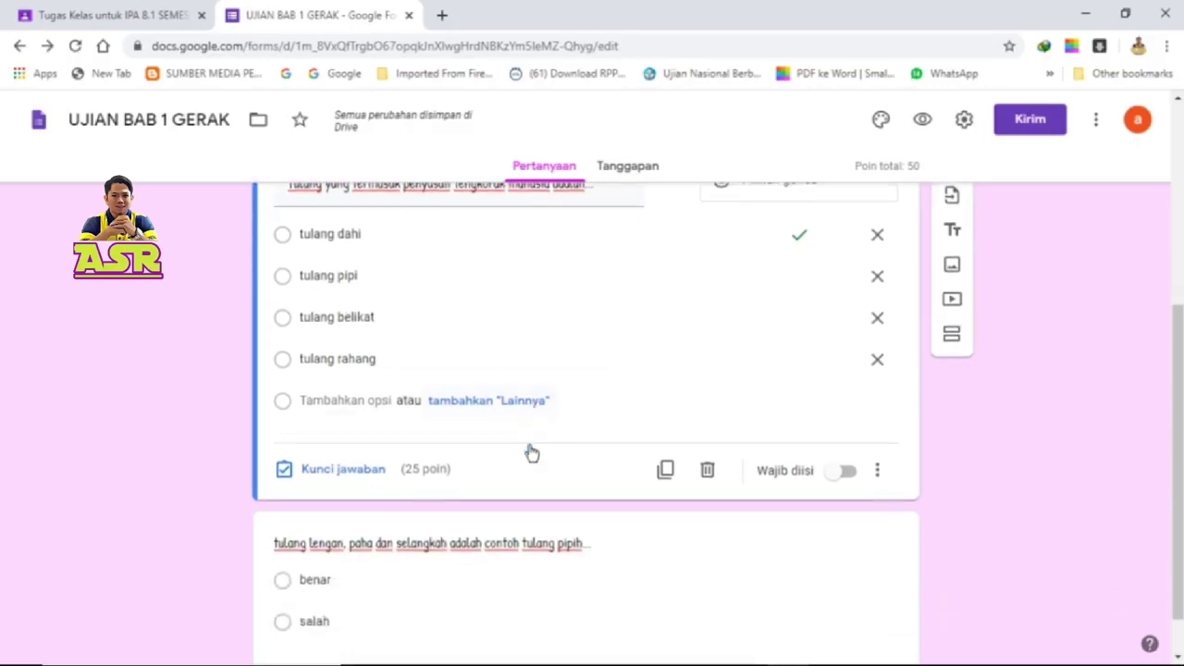
{"action": "left_click", "coordinate": [469, 527]}
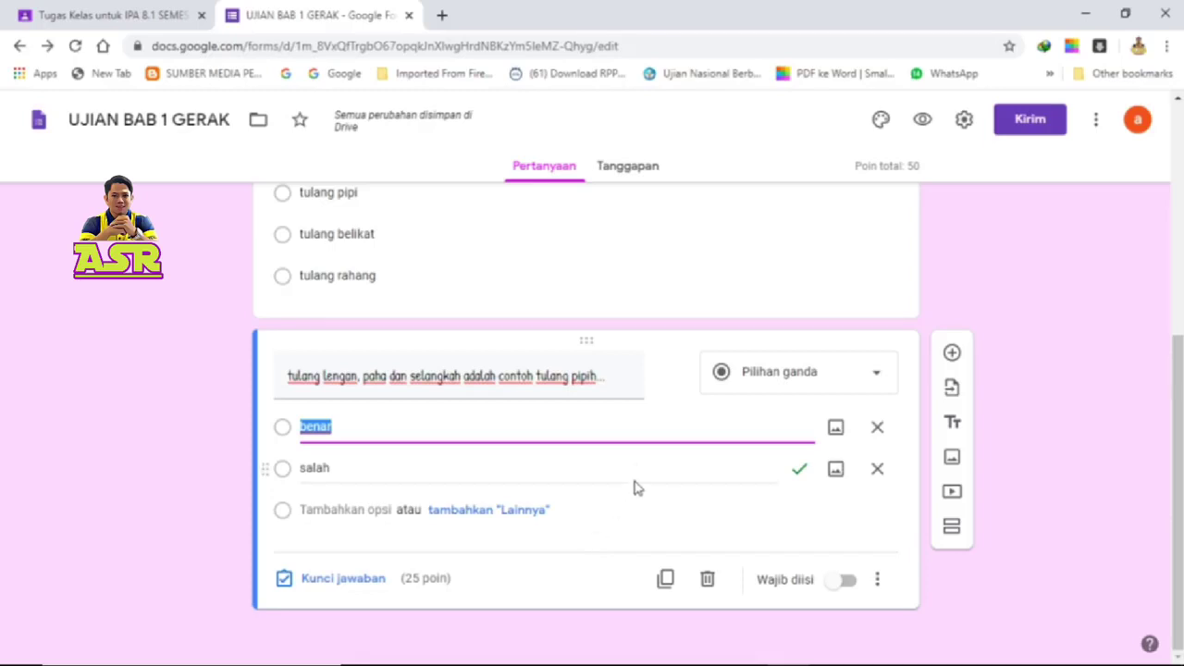
{"action": "left_click", "coordinate": [952, 355]}
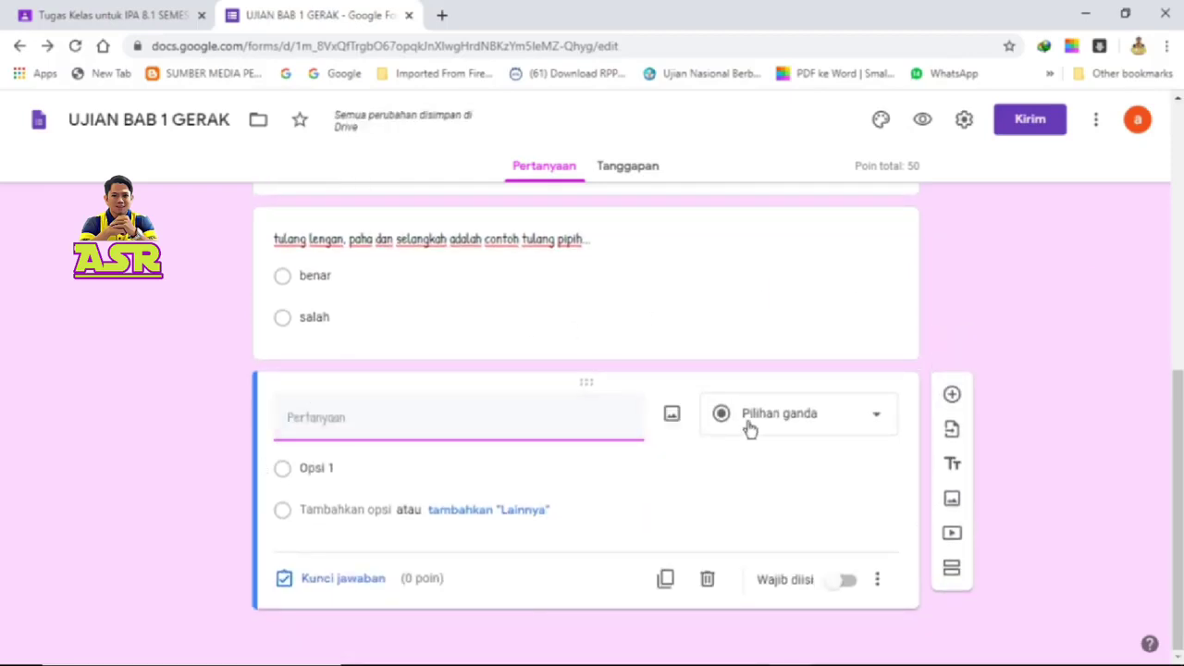
{"action": "left_click", "coordinate": [750, 425]}
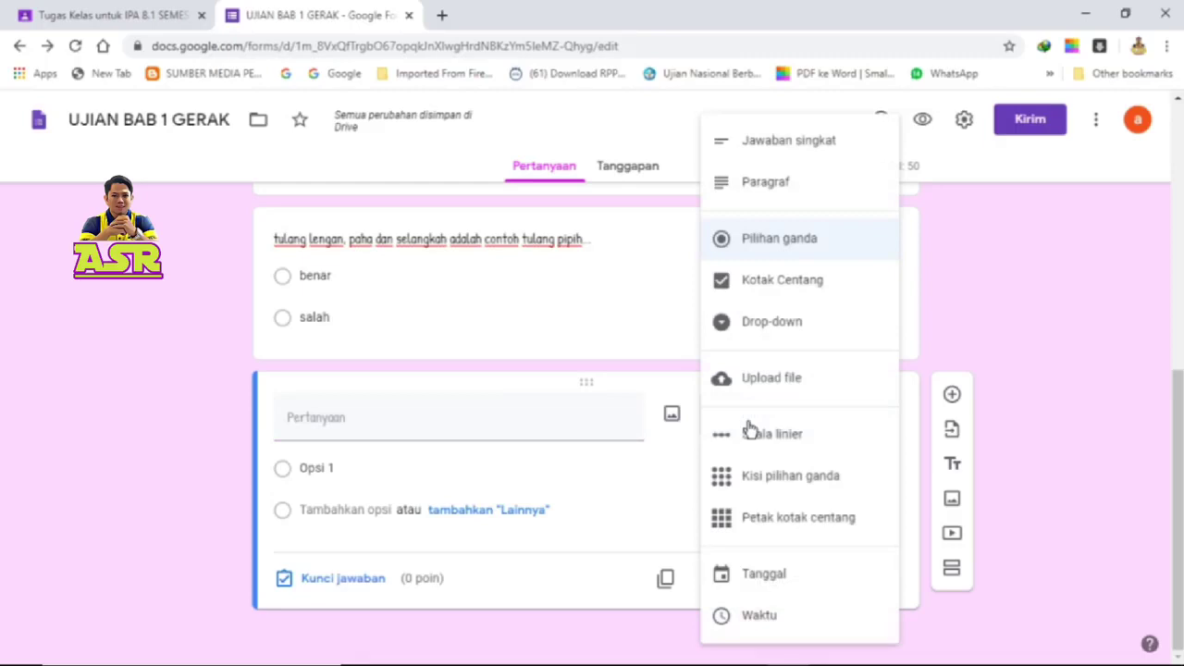
{"action": "left_click", "coordinate": [803, 159]}
- Enter the third question's text "hubungan anatara tulang lengan atas denga tulang lengan bawah disebut sendi...."
{"action": "left_click", "coordinate": [395, 450]}
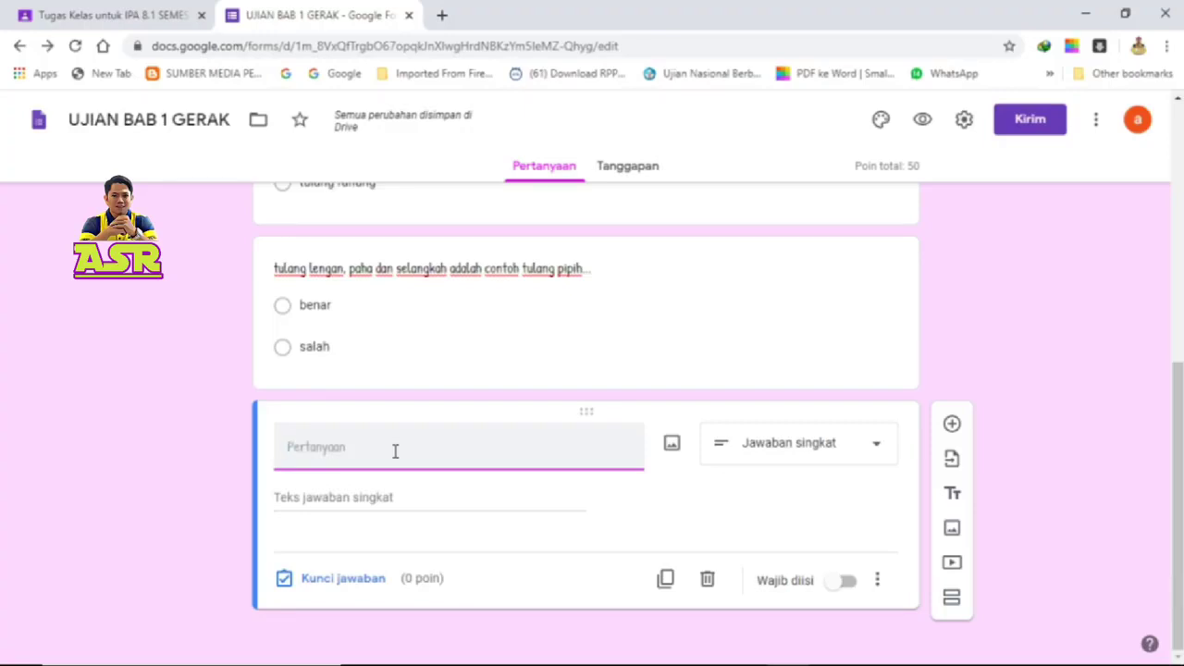
{"action": "type", "text": "hubungan anatar"}
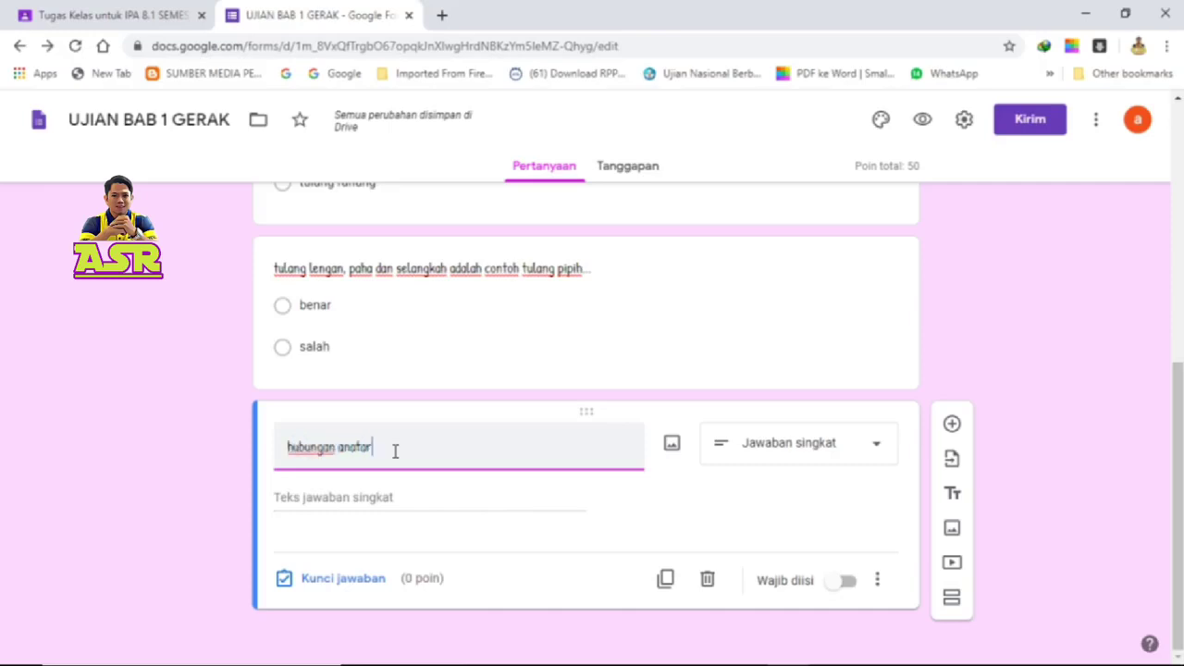
{"action": "type", "text": "a t"}
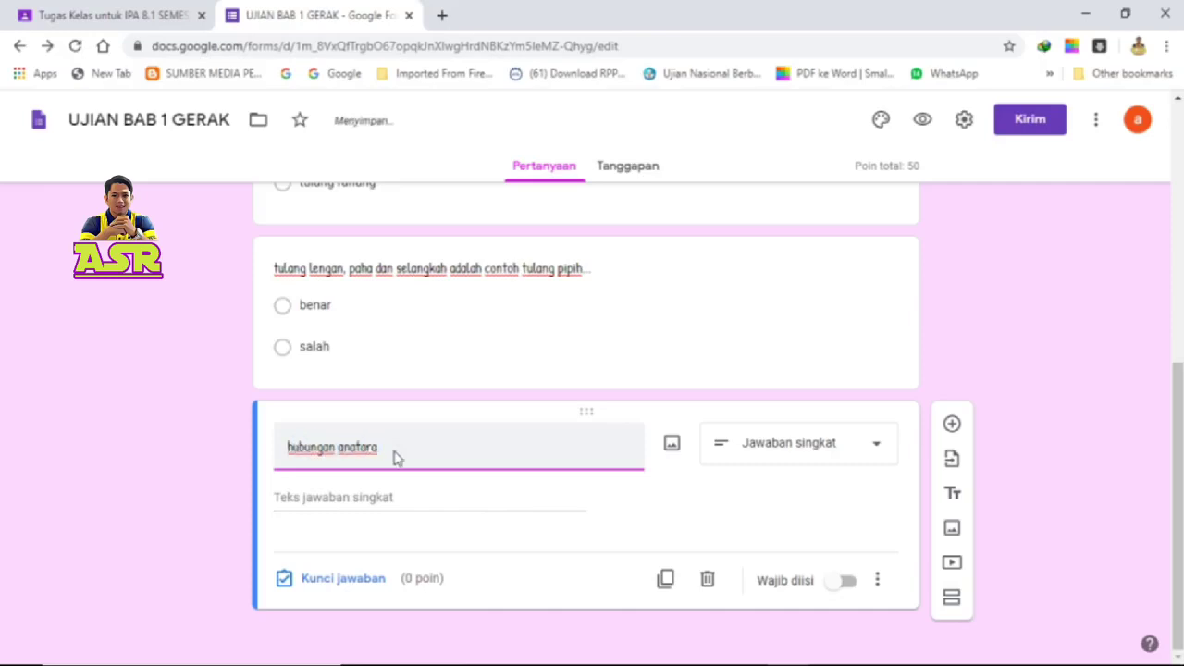
{"action": "type", "text": "ulang lengan ata"}
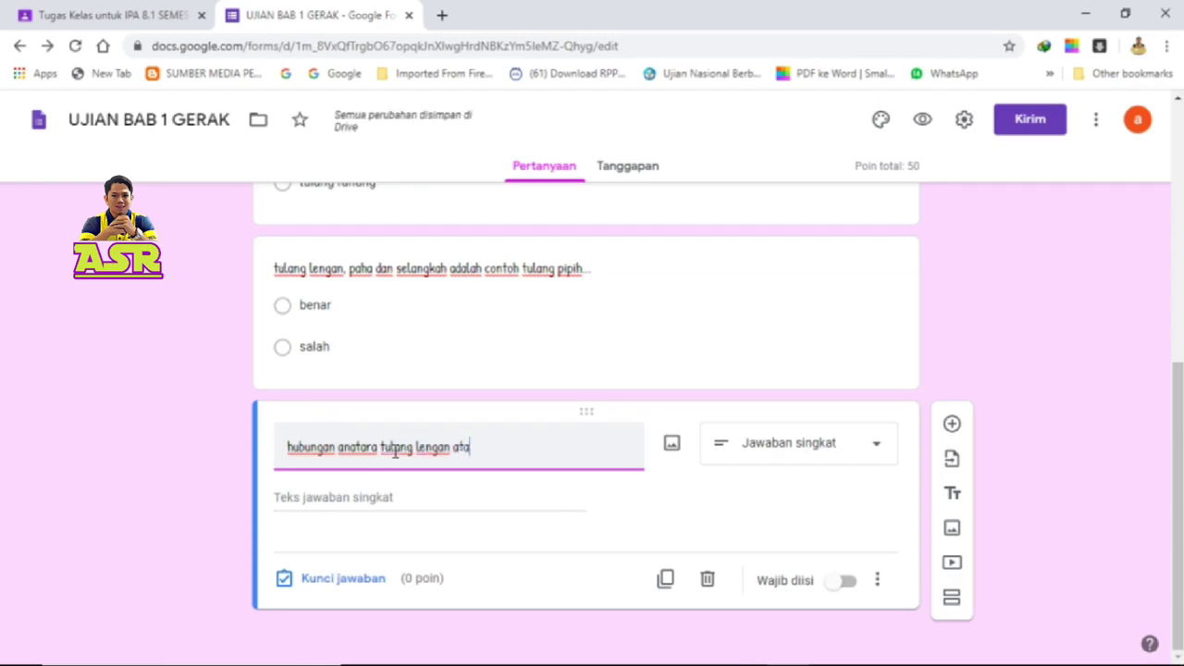
{"action": "type", "text": "s denga tul"}
{"action": "type", "text": "ang leng"}
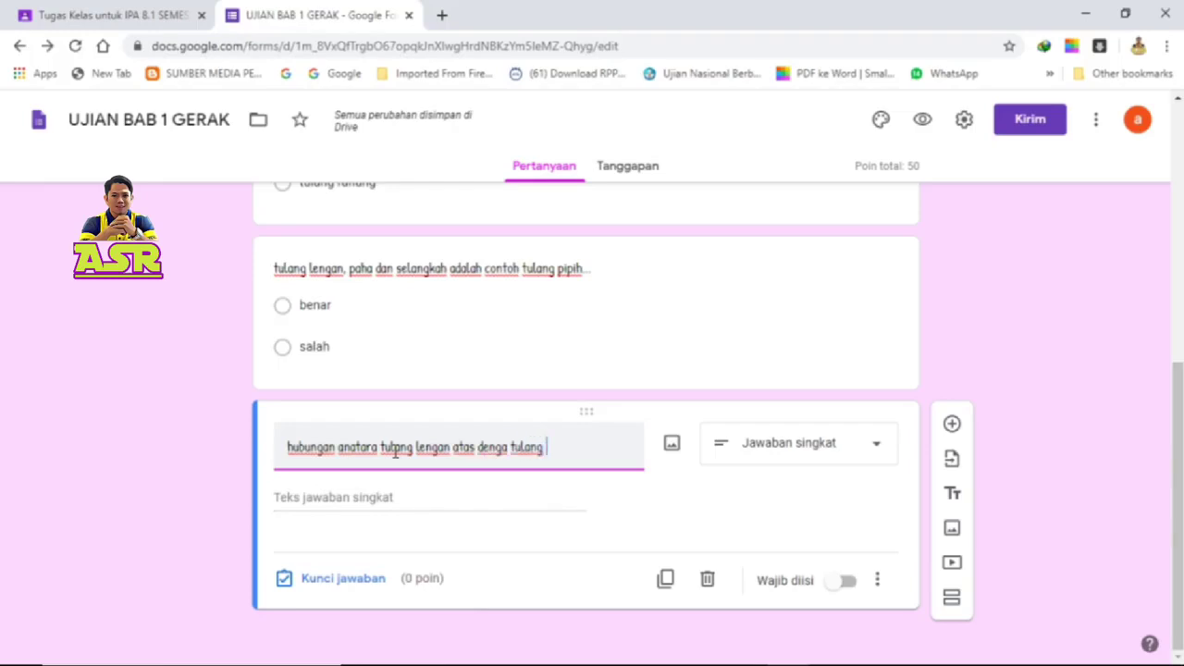
{"action": "type", "text": "a"}
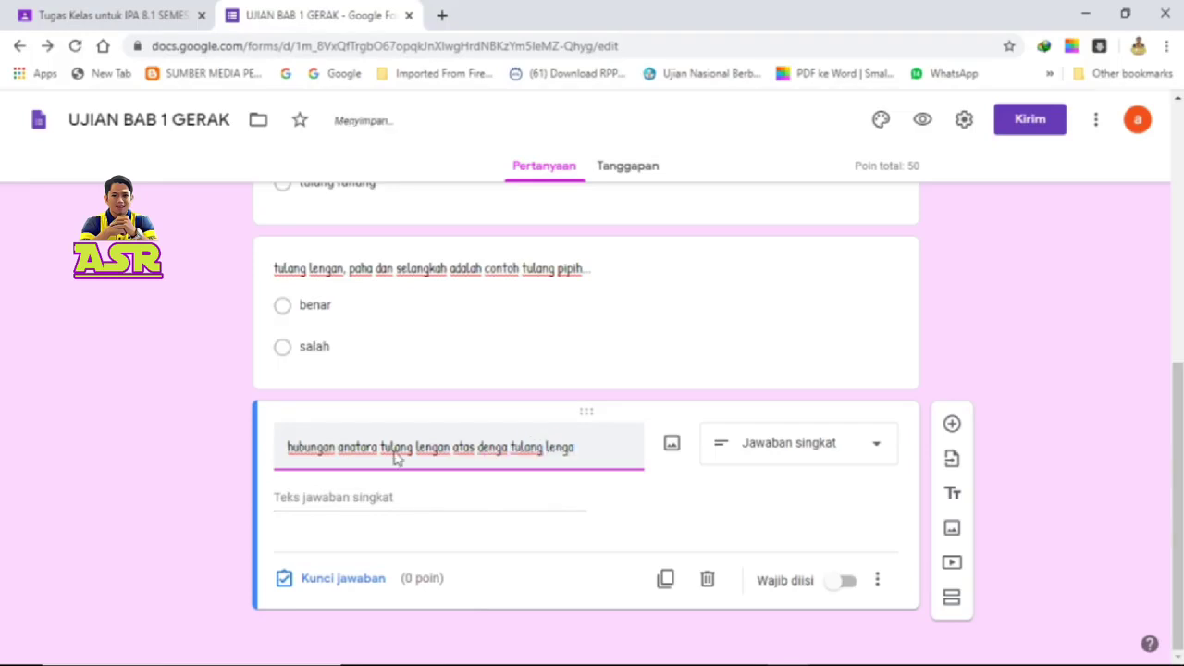
{"action": "type", "text": "n bawah disebu"}
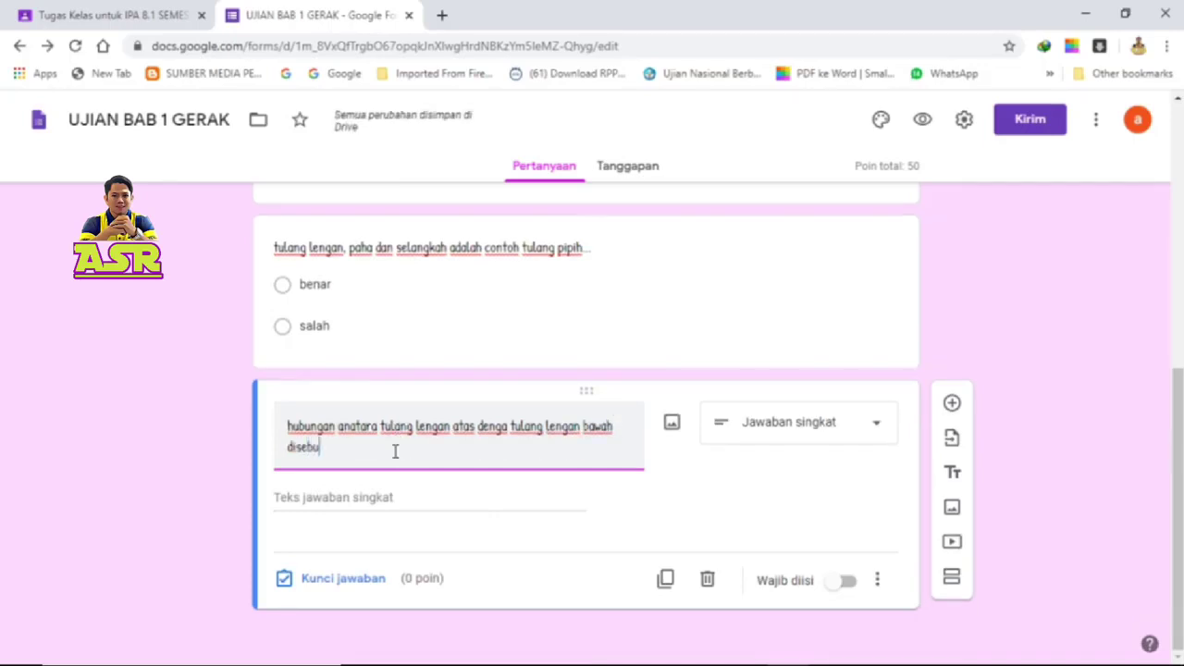
{"action": "type", "text": "t sendi ...."}
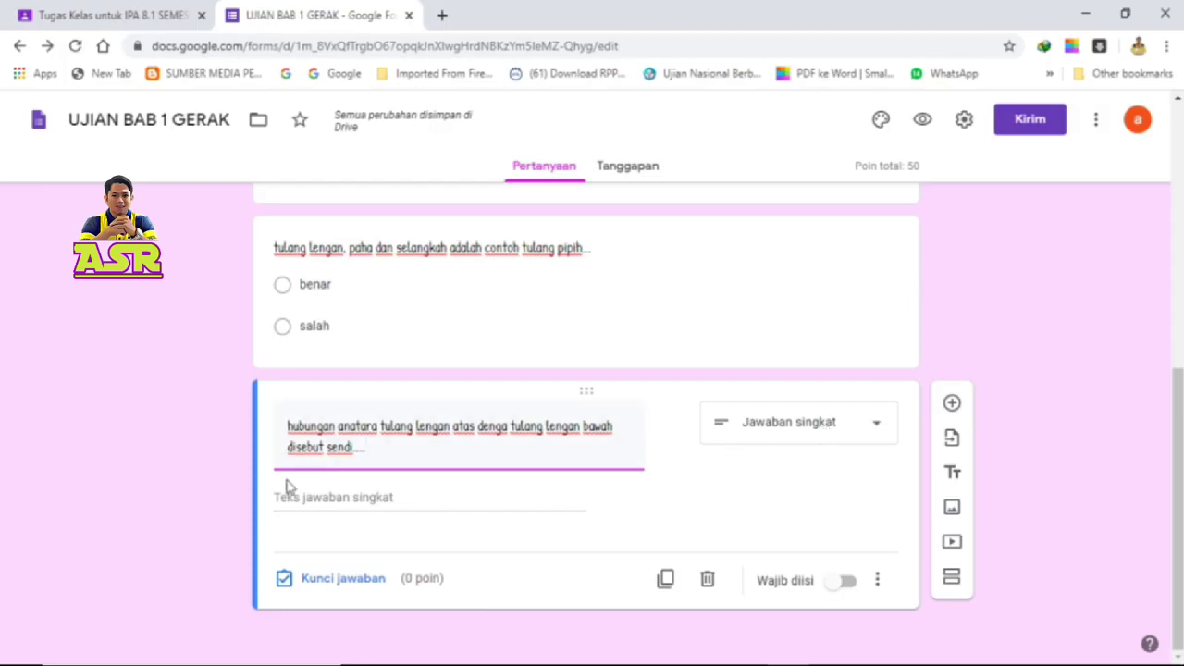
- Add "Engsel" and "engsel" as accepted correct answers in the third question's answer key
{"action": "left_click", "coordinate": [340, 583]}
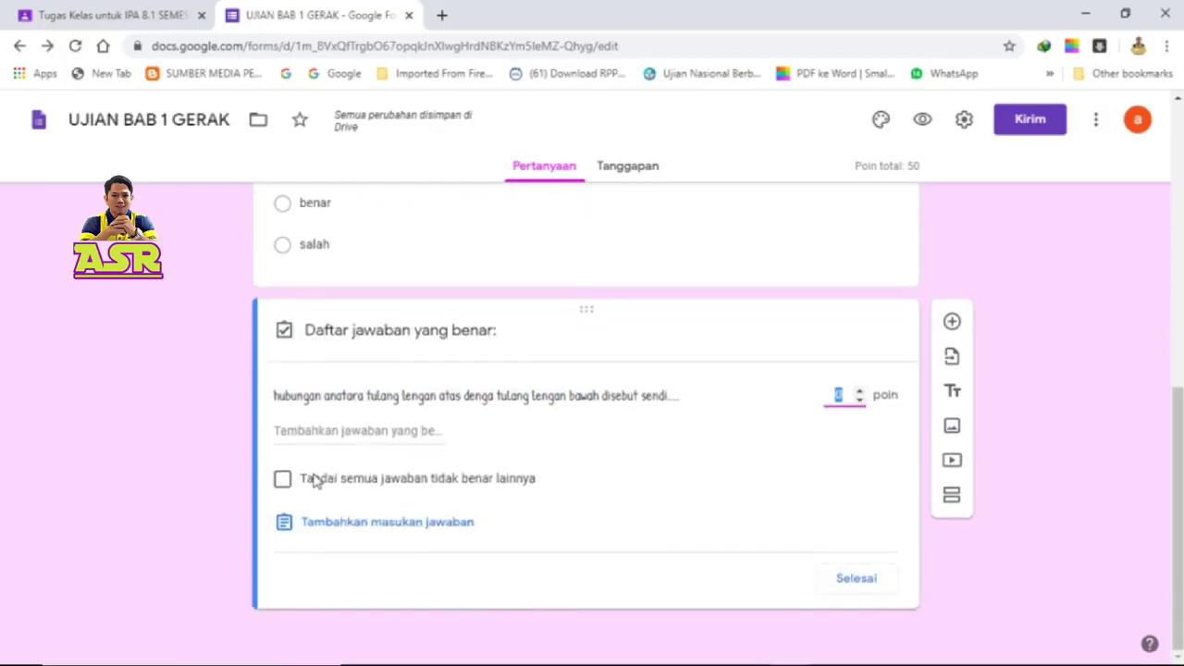
{"action": "left_click", "coordinate": [335, 433]}
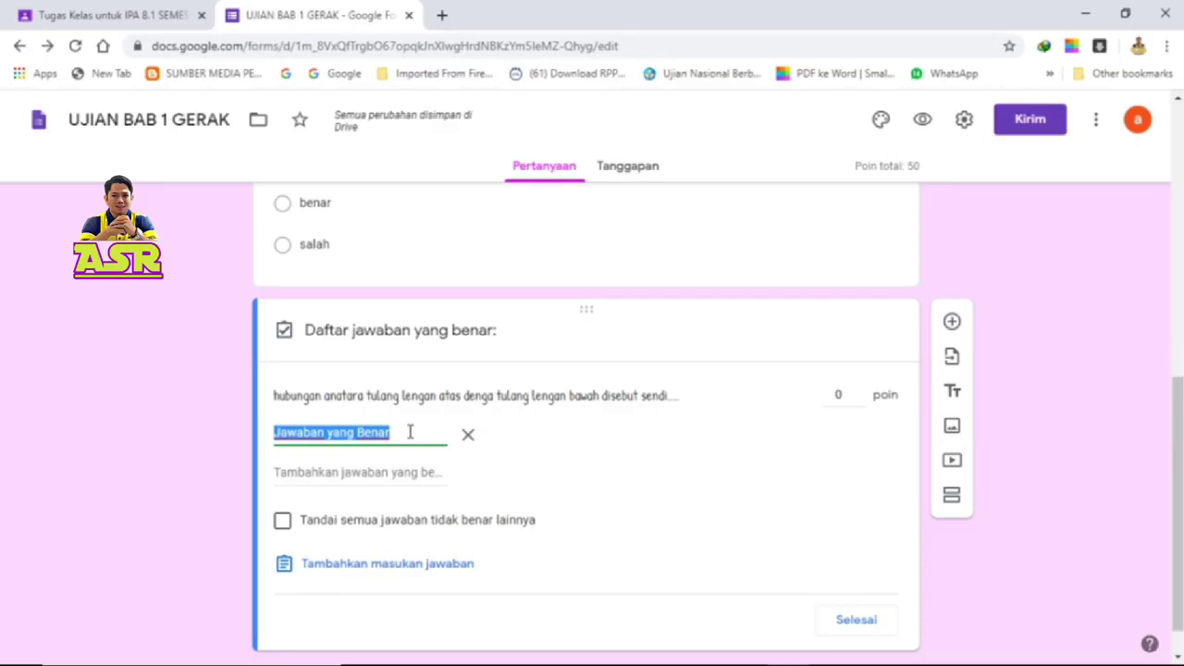
{"action": "type", "text": "Engsel"}
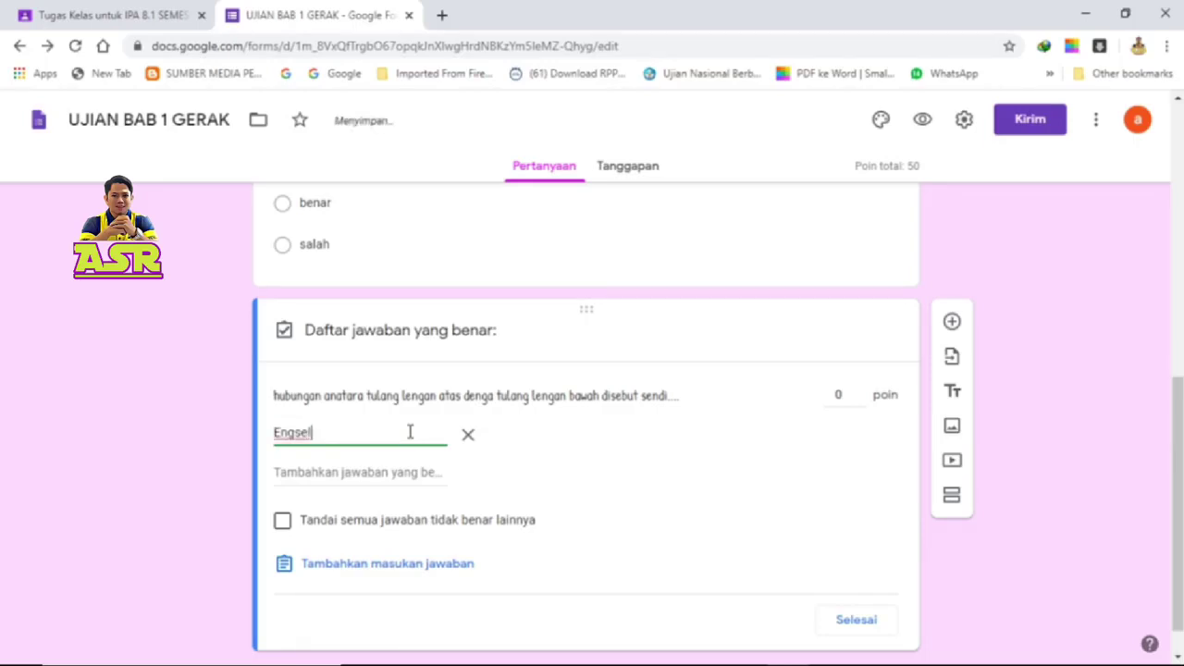
{"action": "left_click", "coordinate": [357, 472]}
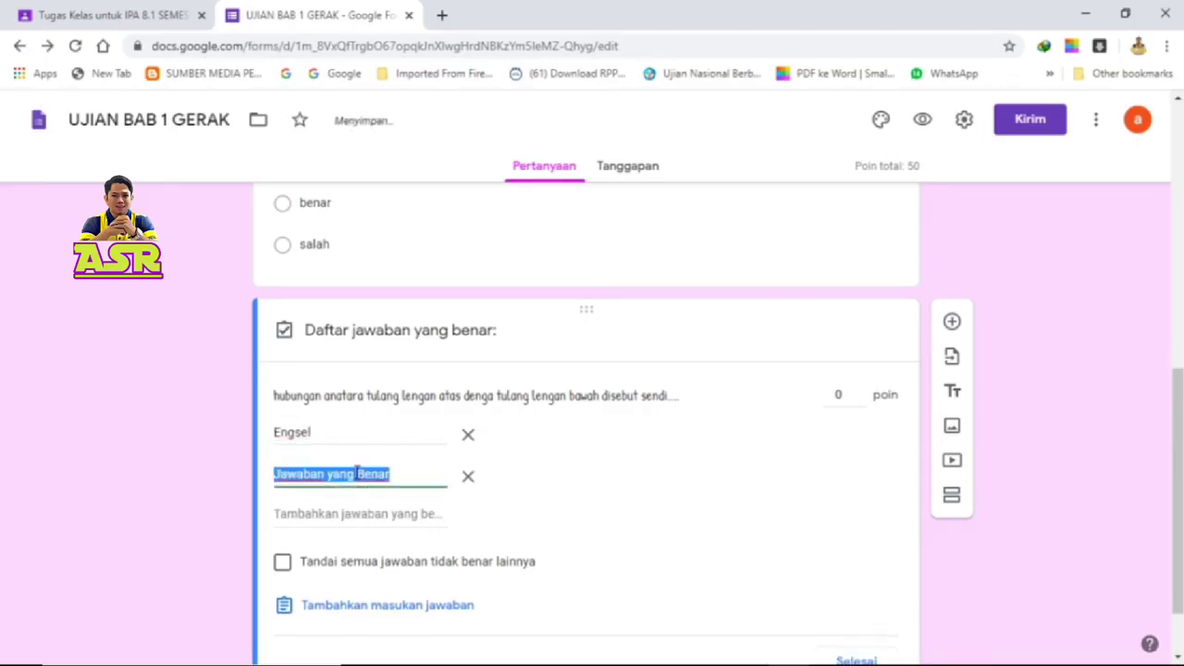
{"action": "type", "text": "engsel"}
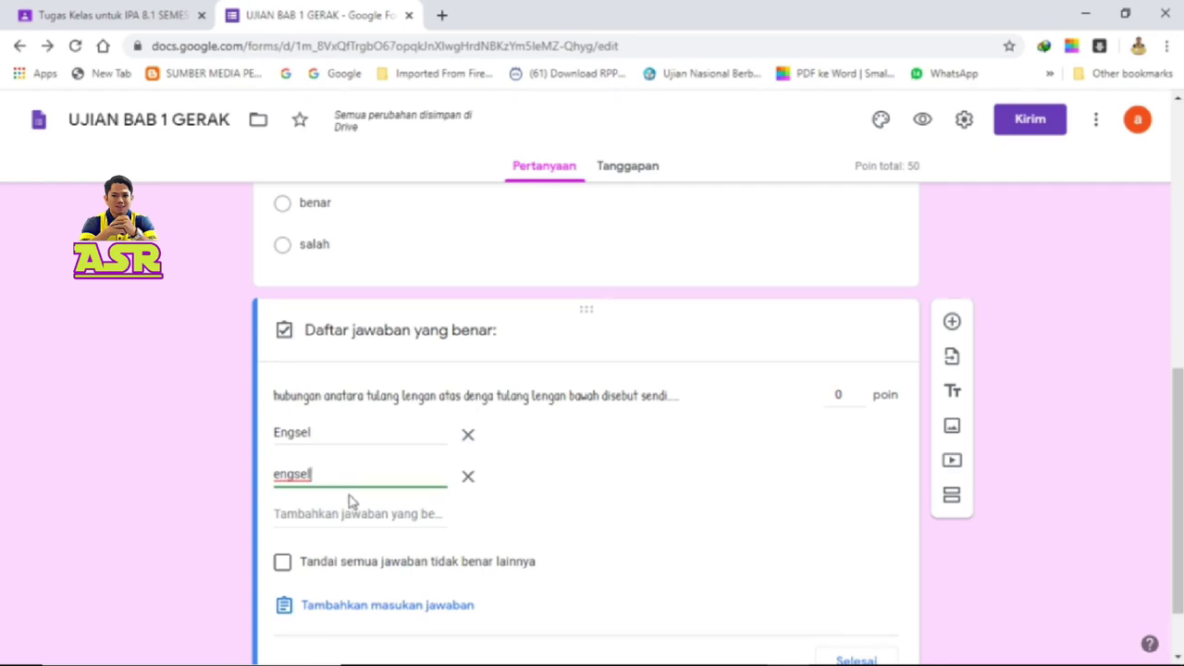
- Set the third question's score to 25 points in its answer key and add a fourth question below it
{"action": "left_click", "coordinate": [849, 398]}
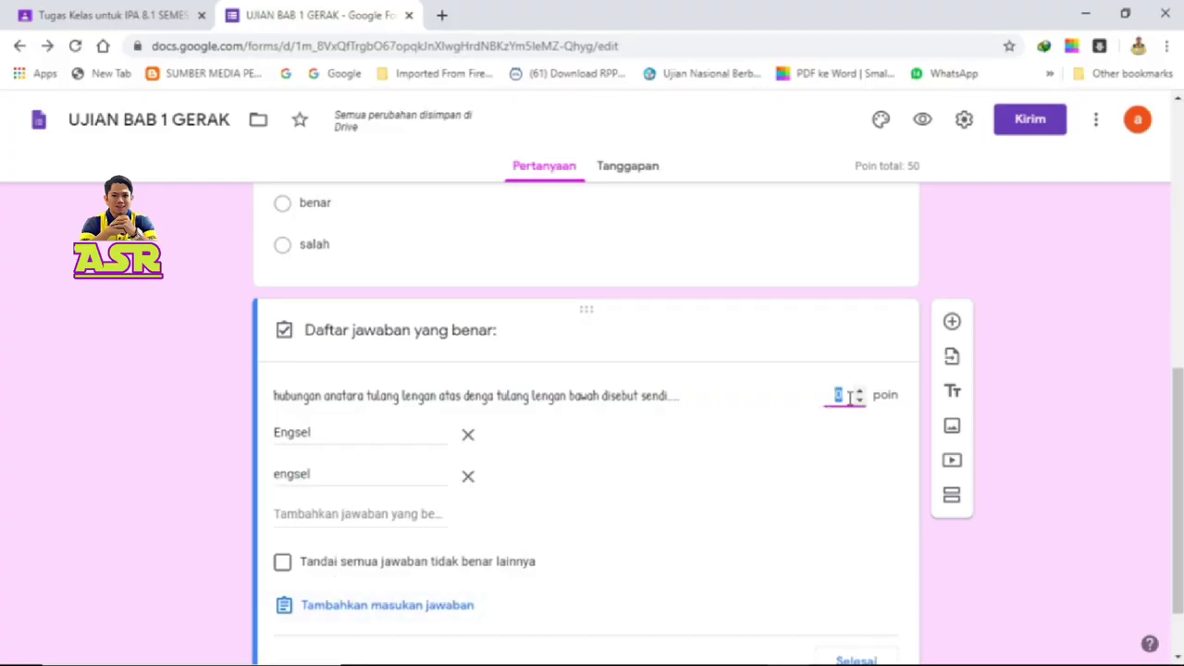
{"action": "type", "text": "25"}
{"action": "scroll", "coordinate": [573, 499], "scroll_direction": "down", "scroll_amount": 2}
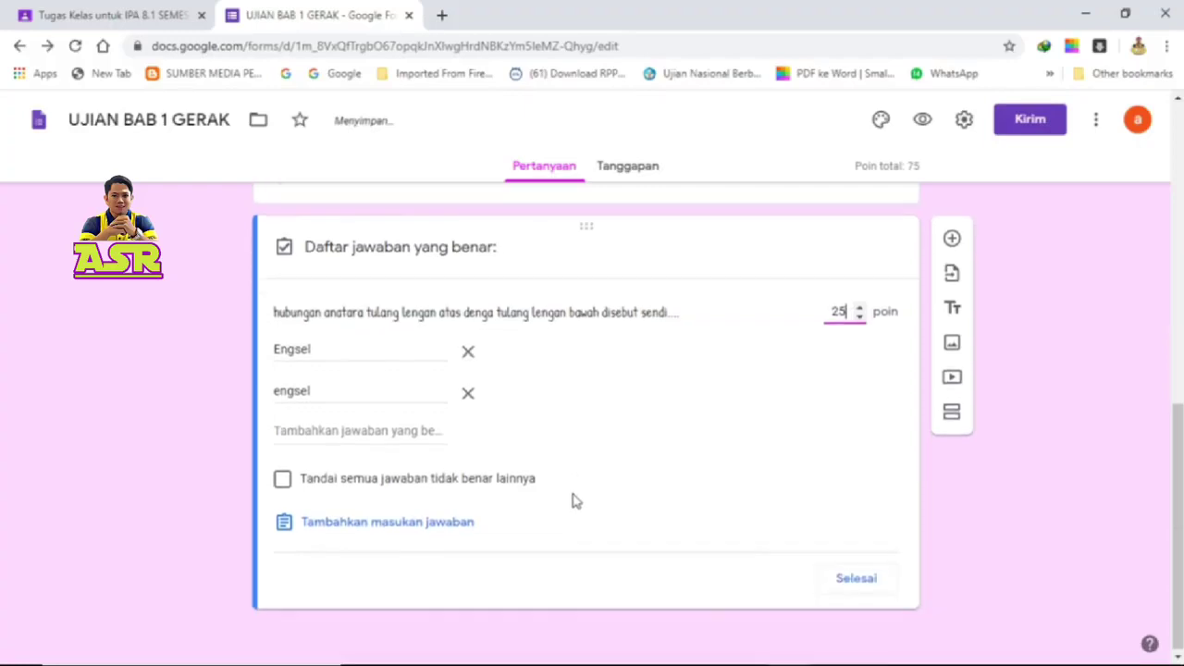
{"action": "left_click", "coordinate": [883, 586]}
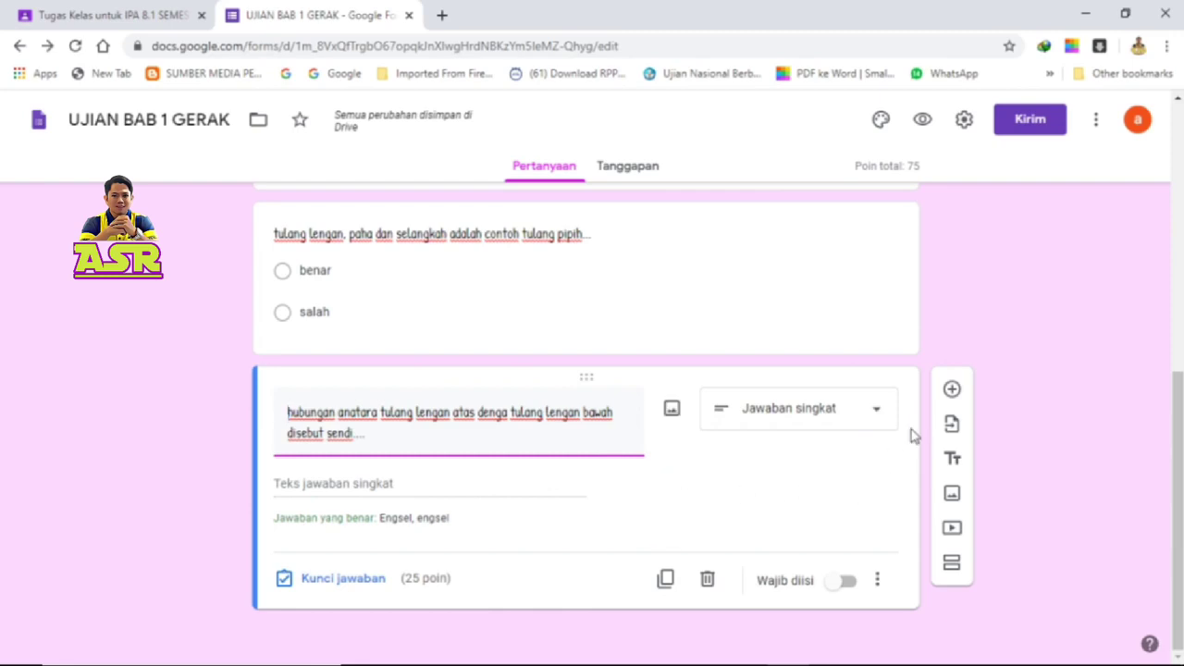
{"action": "left_click", "coordinate": [951, 389]}
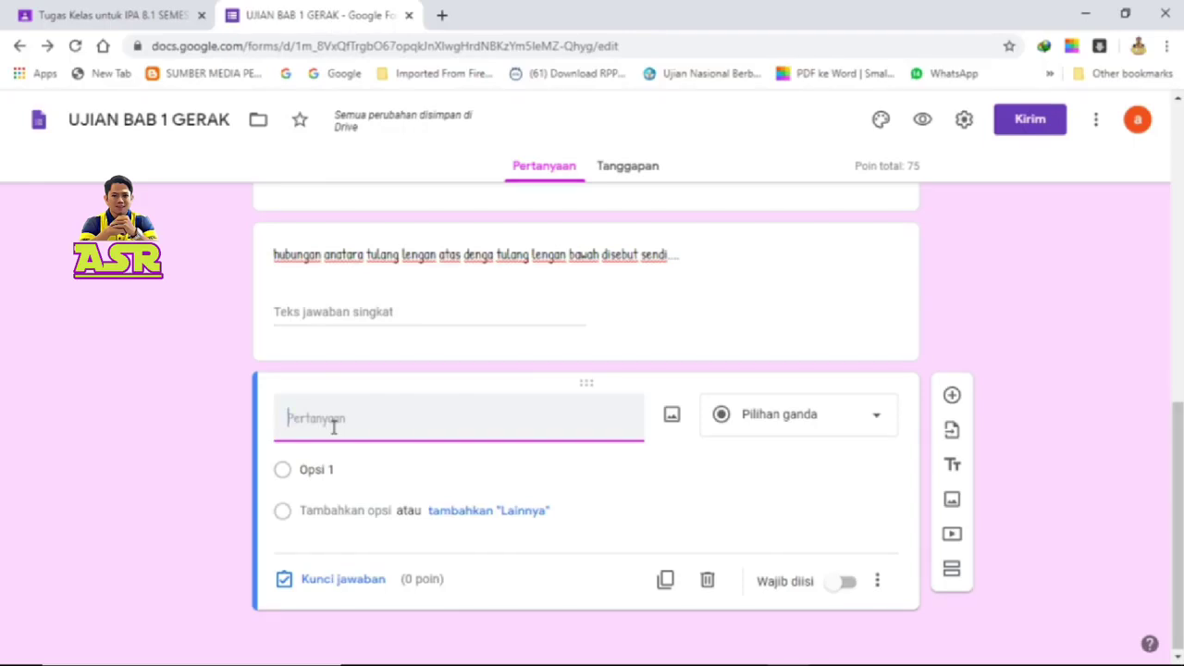
{"action": "type", "text": "tulan"}
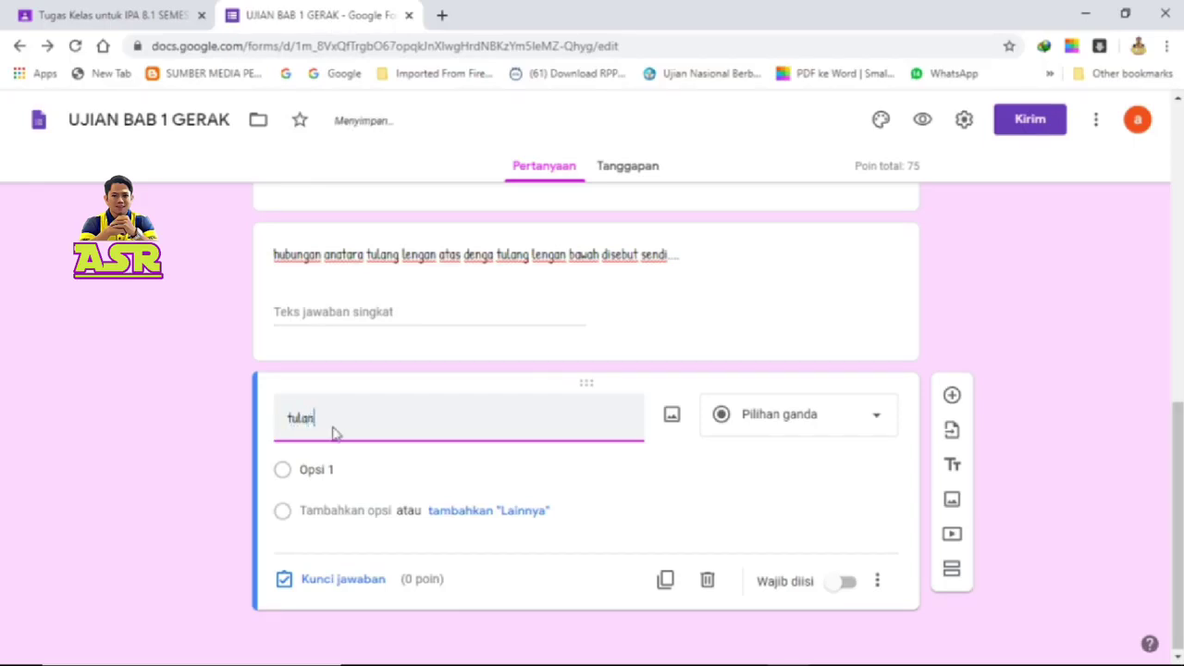
{"action": "key", "text": "BackSpace"}
{"action": "key", "text": "BackSpace"}
{"action": "key", "text": "BackSpace"}
{"action": "key", "text": "BackSpace"}
{"action": "key", "text": "BackSpace"}
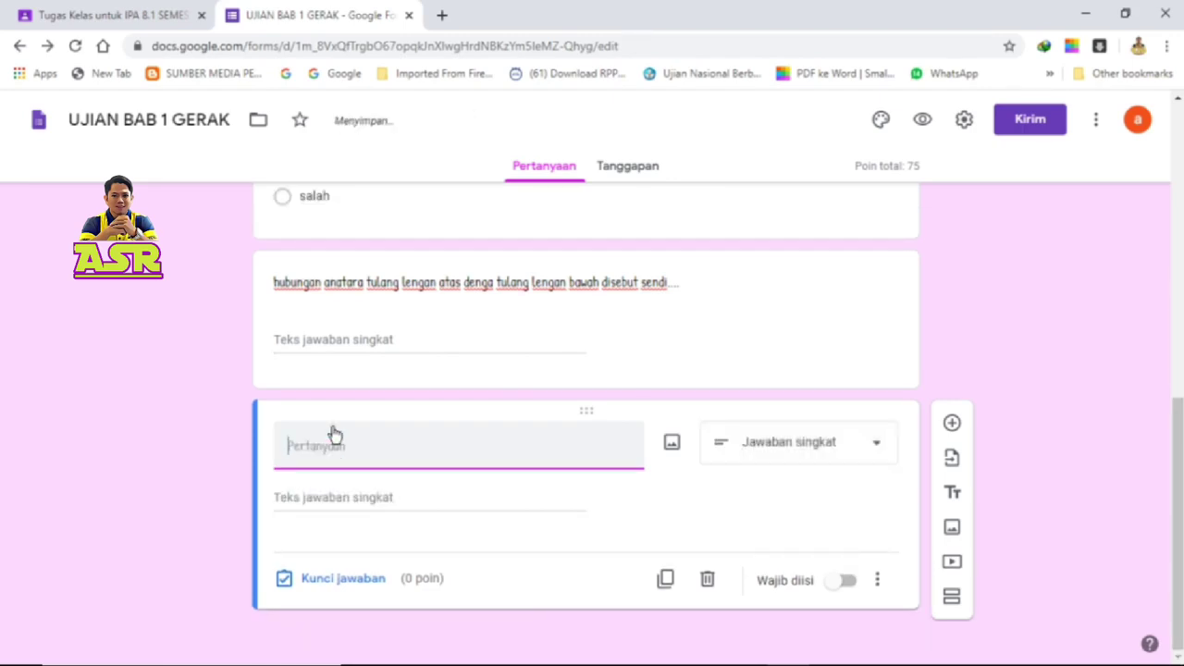
- Enter the fourth question's text "penyusun tulang tengkorak kepala adalah..."
{"action": "type", "text": "penyusu"}
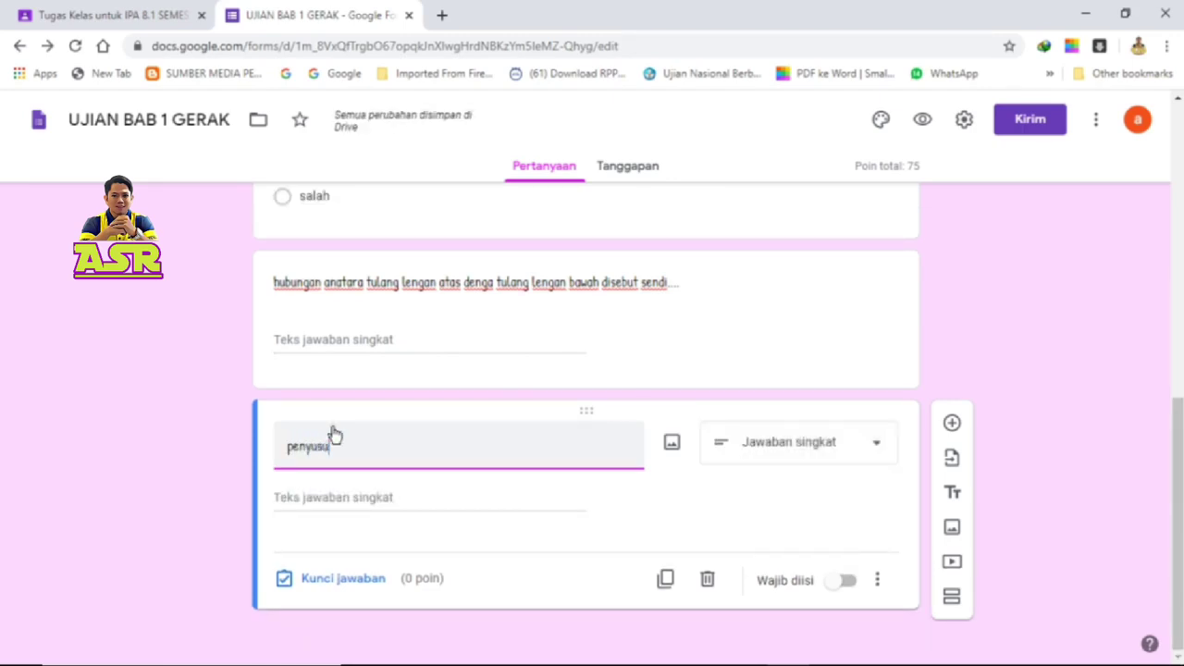
{"action": "type", "text": "n tulang "}
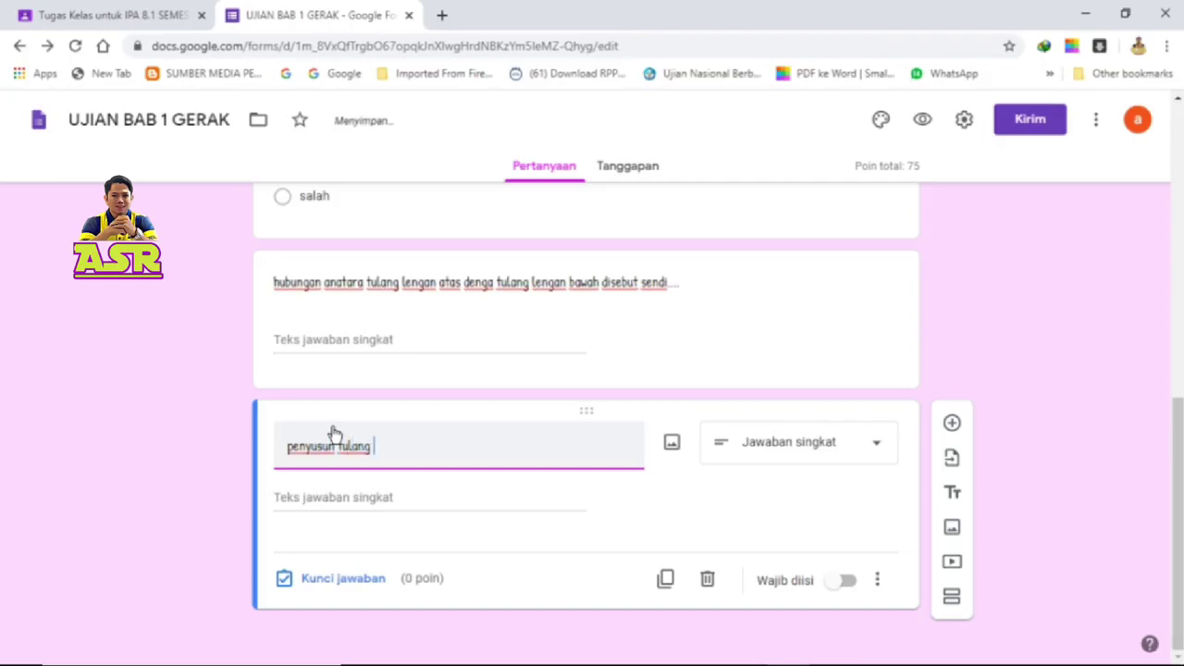
{"action": "type", "text": "tengkor"}
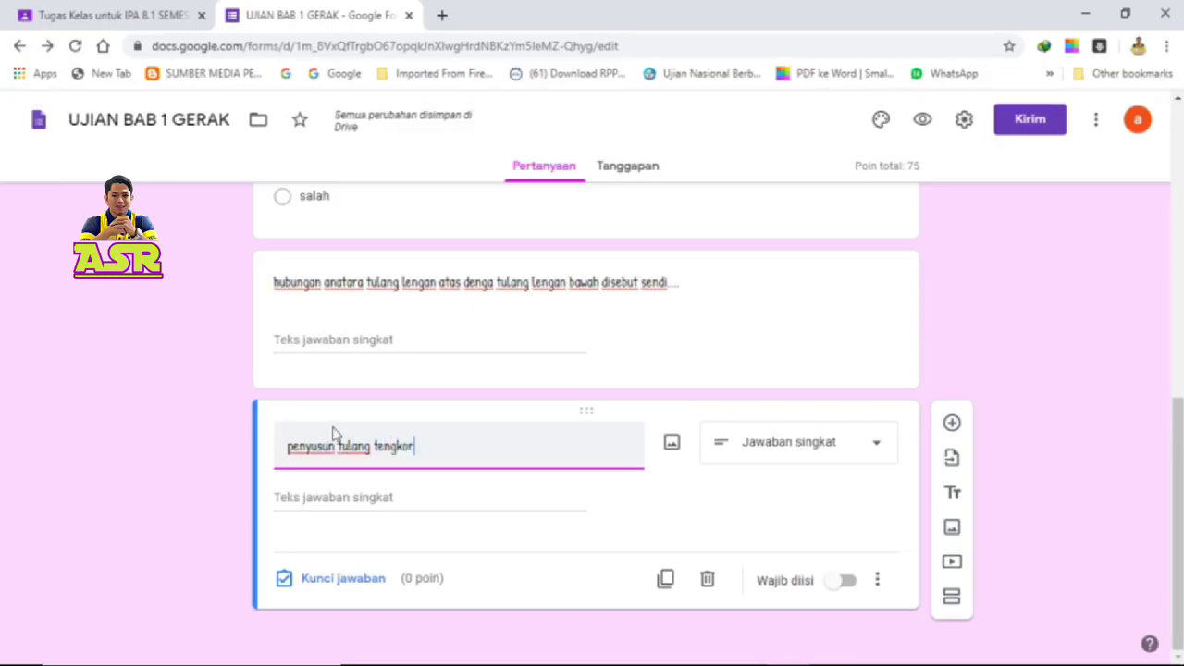
{"action": "type", "text": "ak kep"}
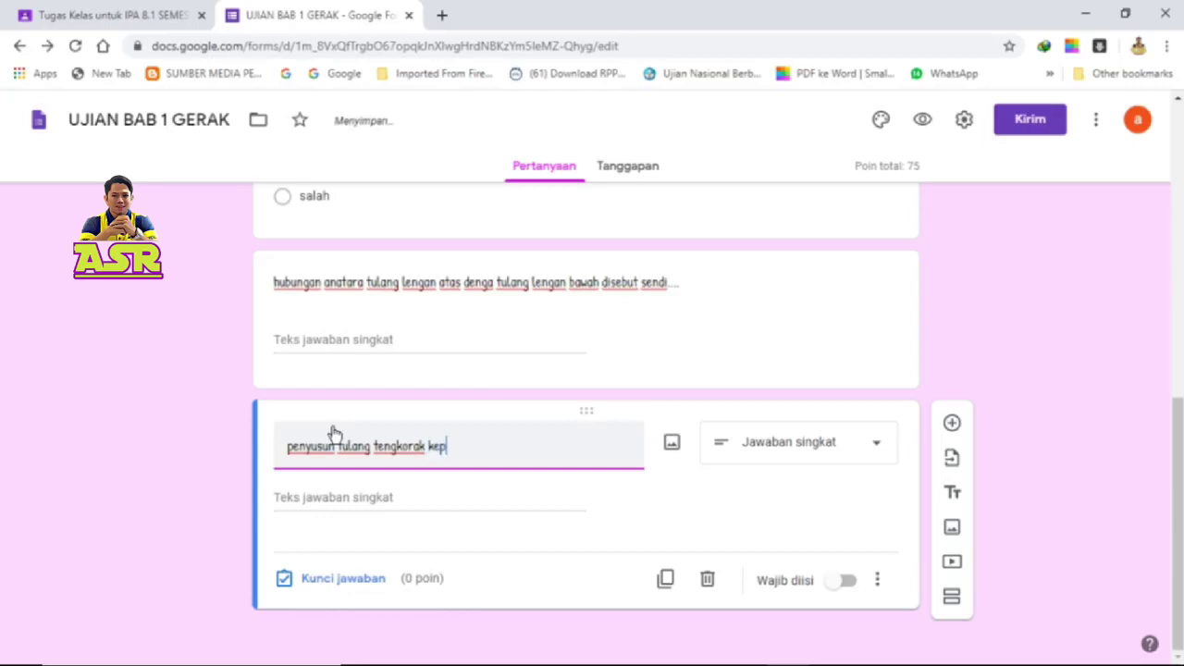
{"action": "type", "text": "ala adalah "}
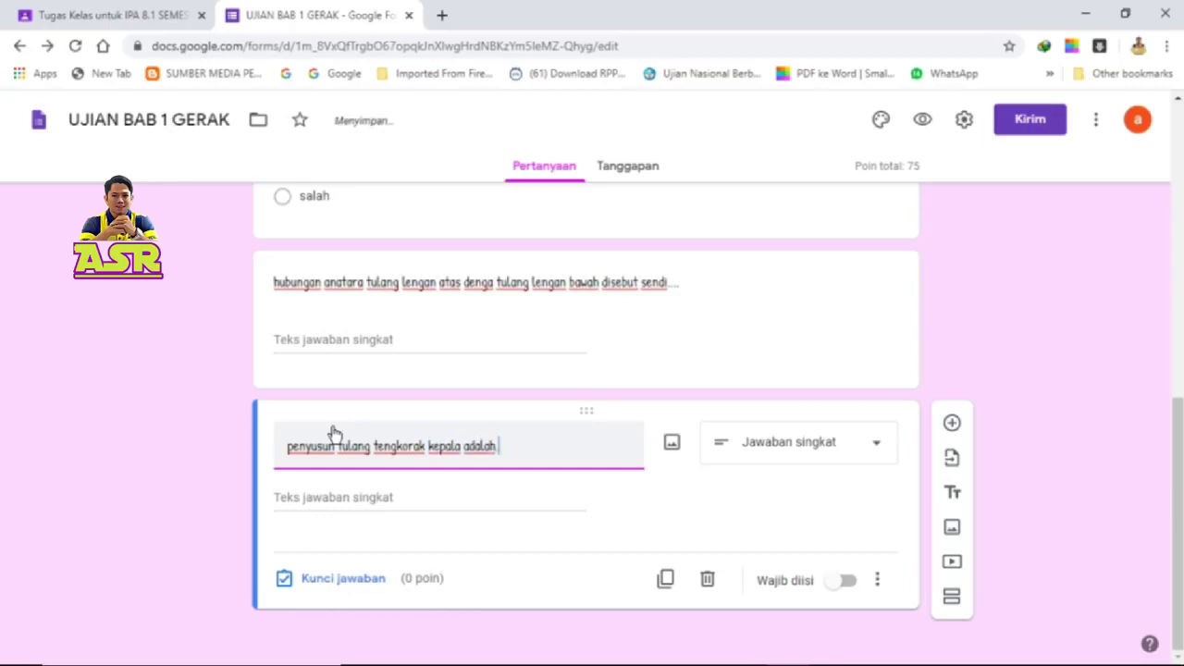
{"action": "type", "text": "..."}
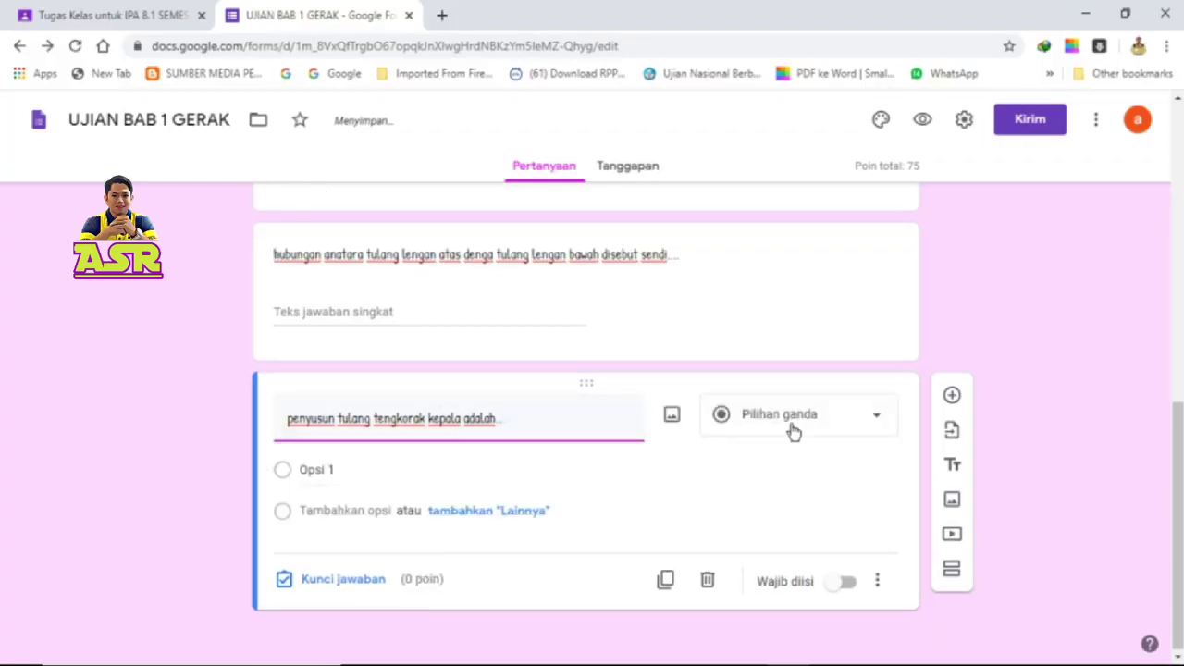
- Set the fourth question's type to Drop-down and enter "tulang dahi" as its first option
{"action": "left_click", "coordinate": [793, 430]}
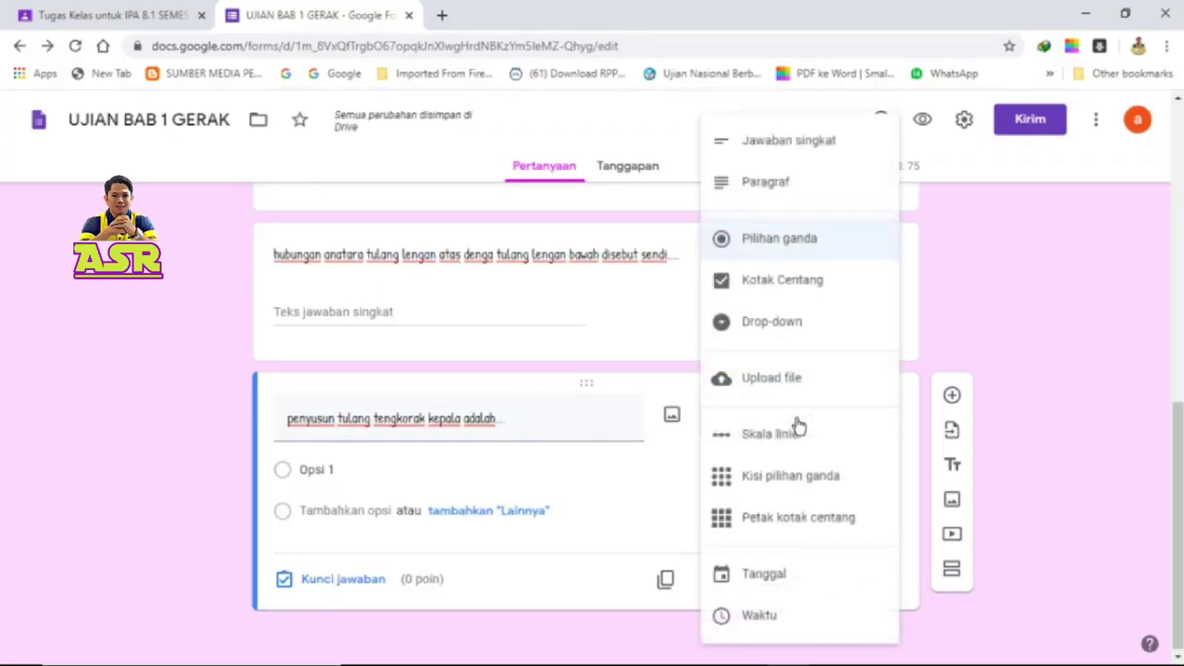
{"action": "left_click", "coordinate": [782, 342]}
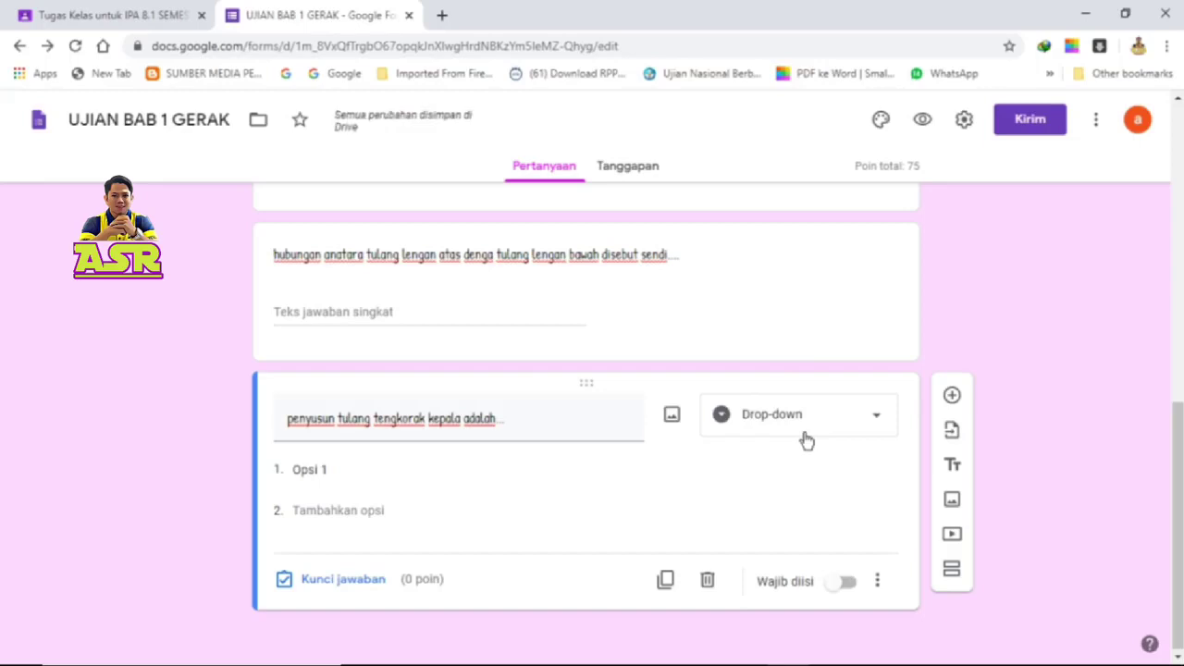
{"action": "left_click", "coordinate": [434, 474]}
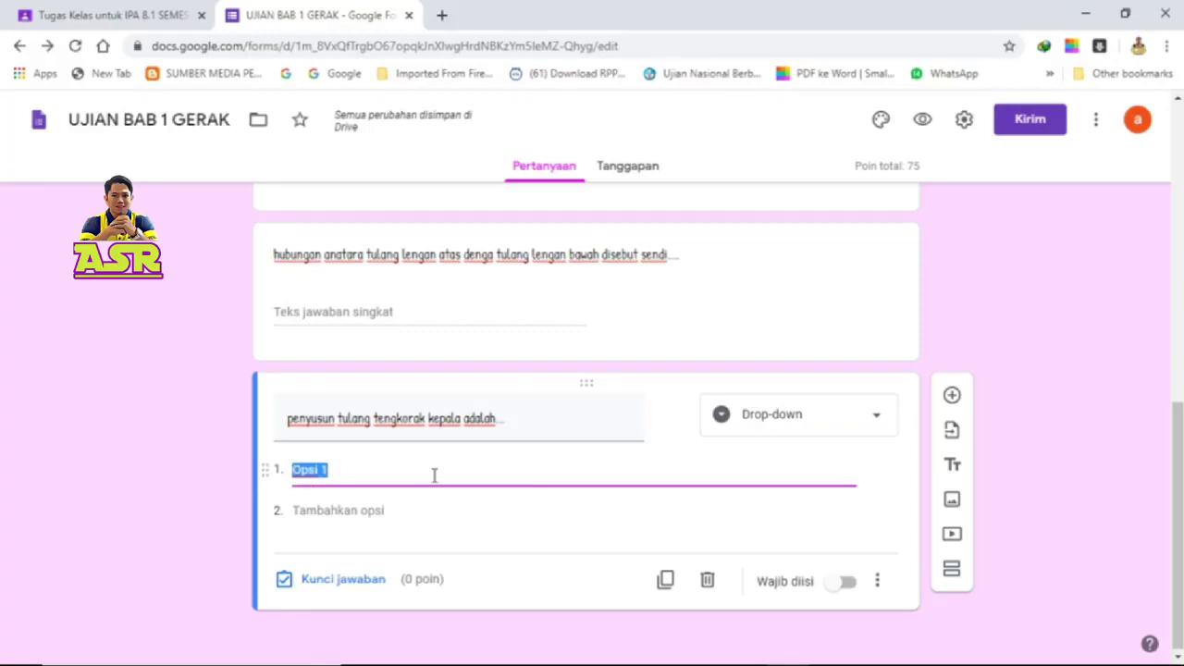
{"action": "type", "text": "t"}
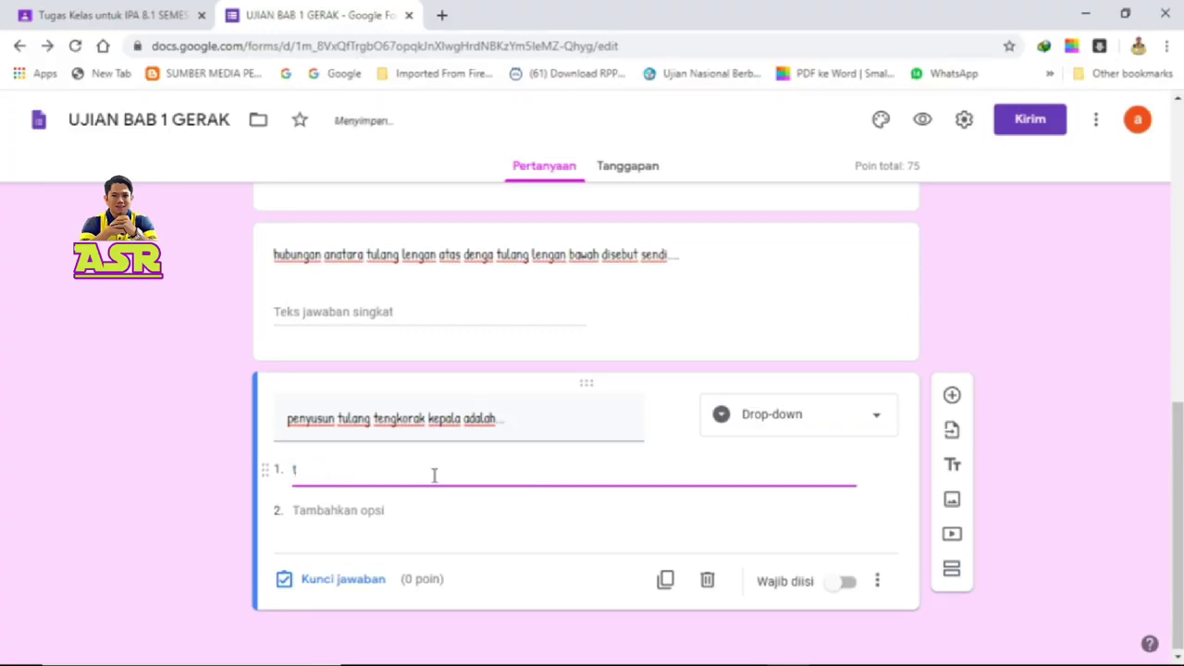
{"action": "type", "text": "ulang dahi"}
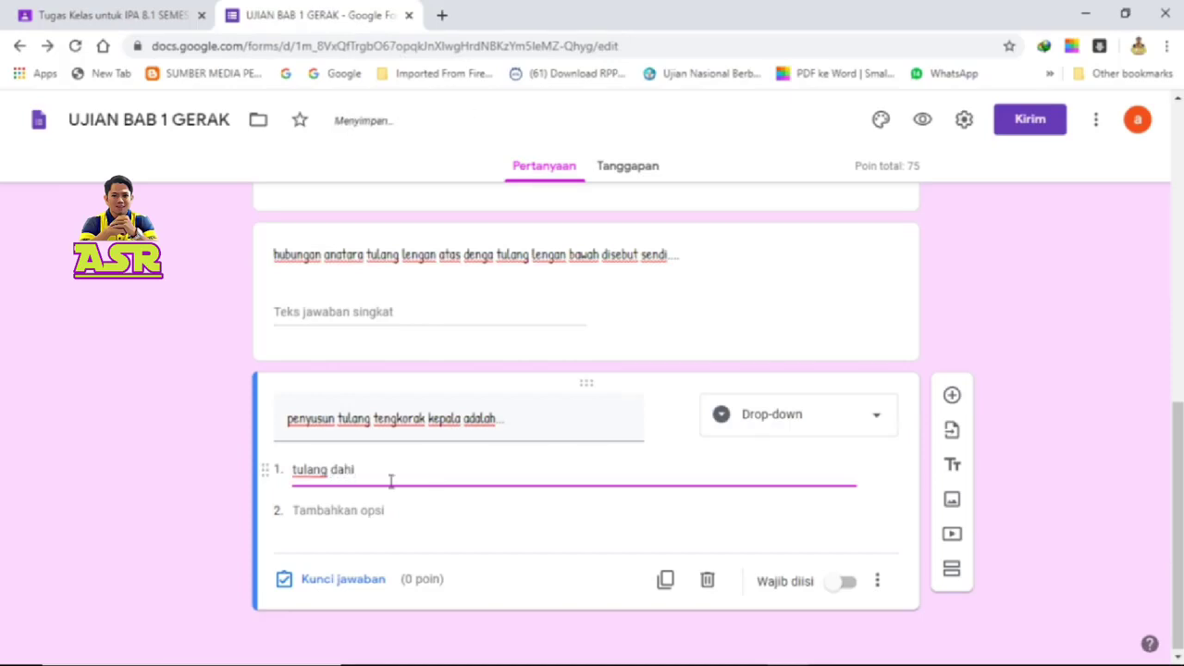
{"action": "left_click_drag", "start_coordinate": [290, 472], "coordinate": [326, 479]}
- Add the options "tulang ubun2", "tulang belikat" and "tulang pipi" to the fourth question's drop-down list
{"action": "left_click", "coordinate": [320, 511]}
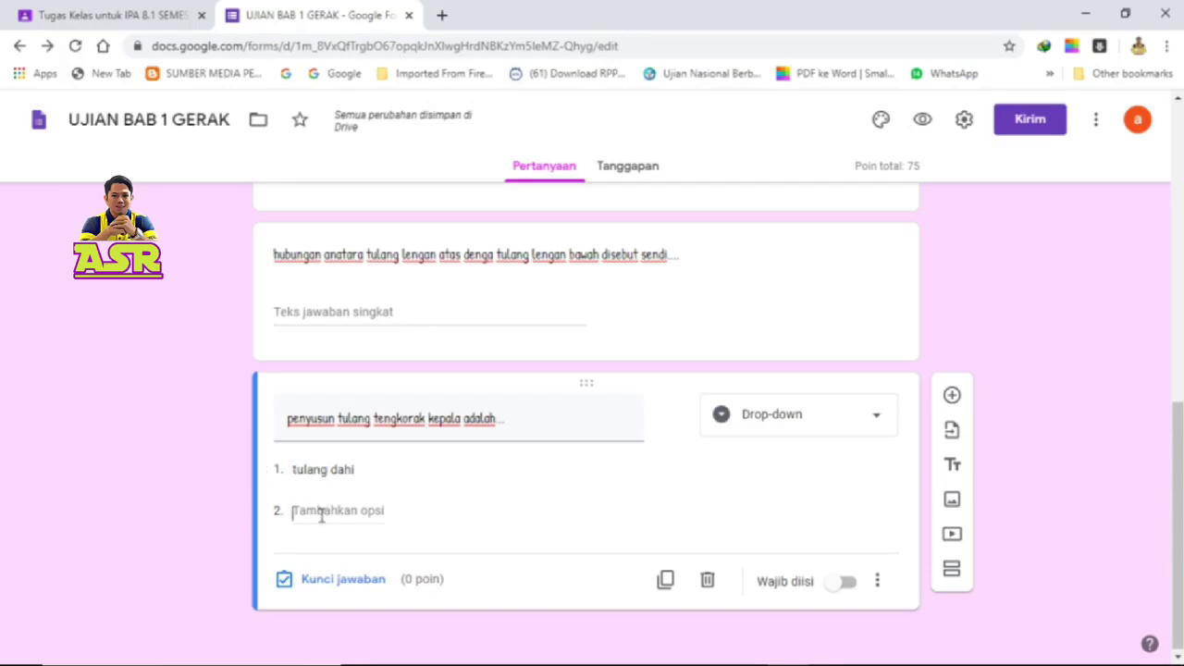
{"action": "type", "text": "tulang"}
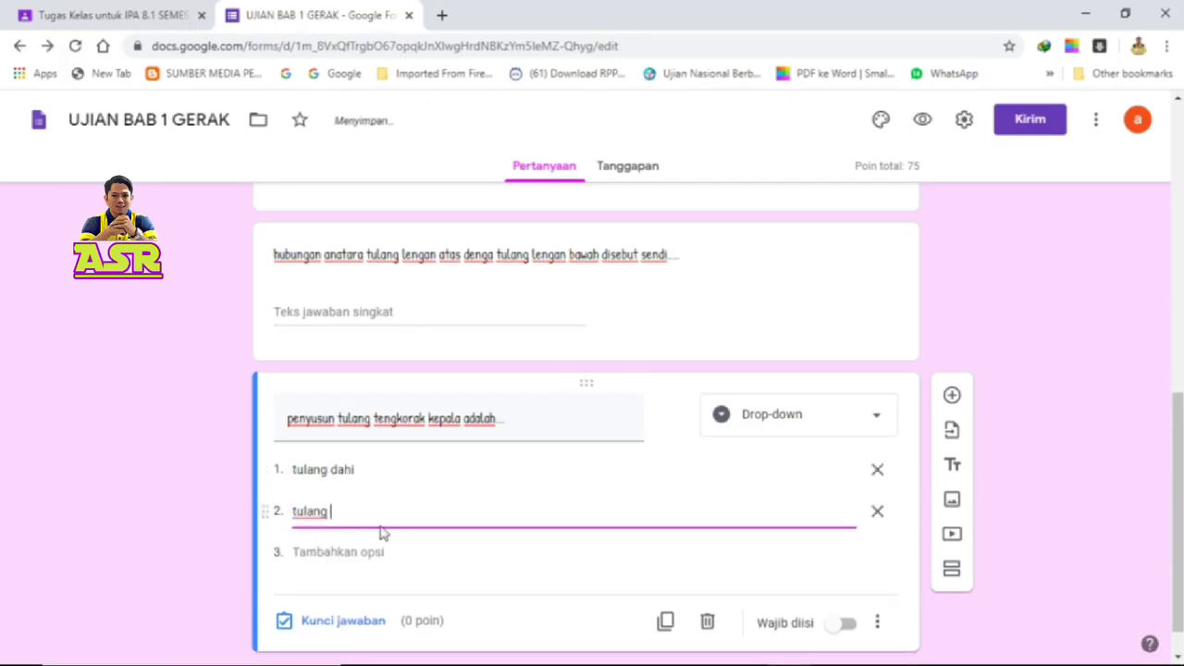
{"action": "type", "text": " ubun2"}
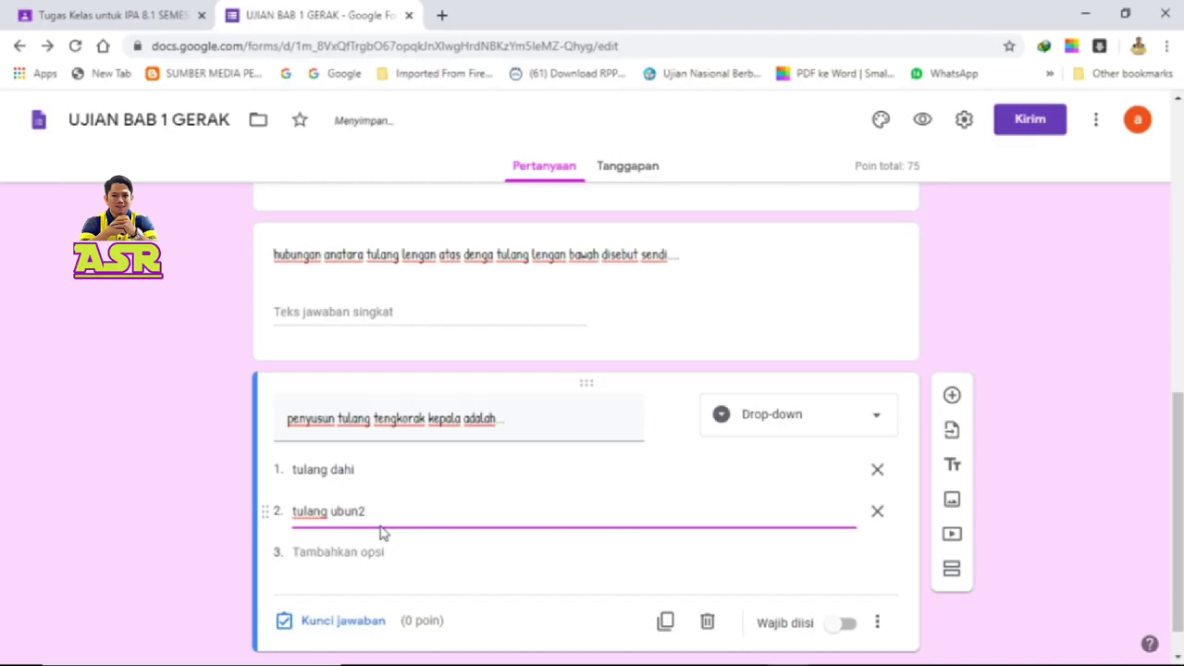
{"action": "key", "text": "Return"}
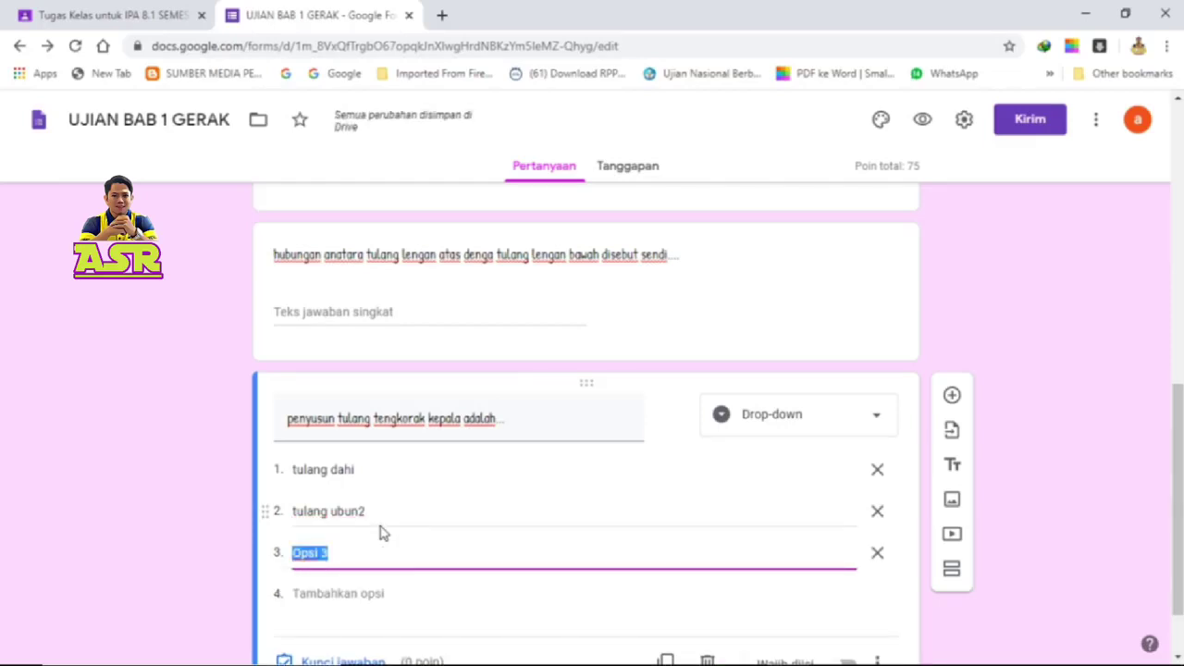
{"action": "type", "text": "tulang d"}
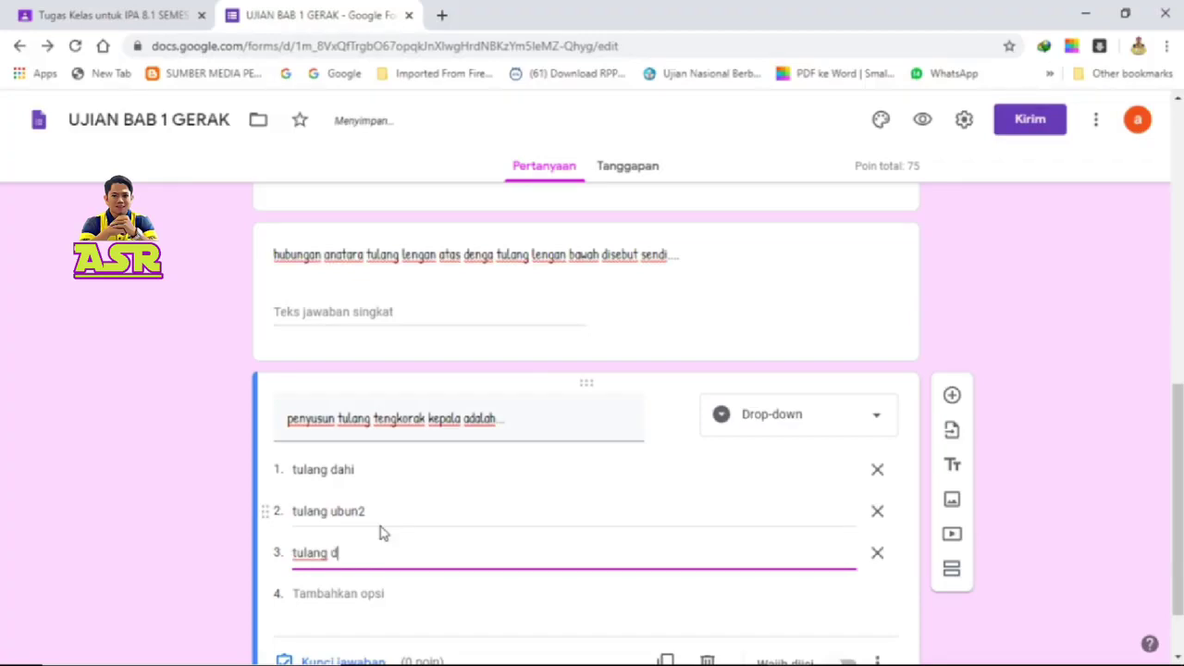
{"action": "key", "text": "BackSpace"}
{"action": "type", "text": "belikat"}
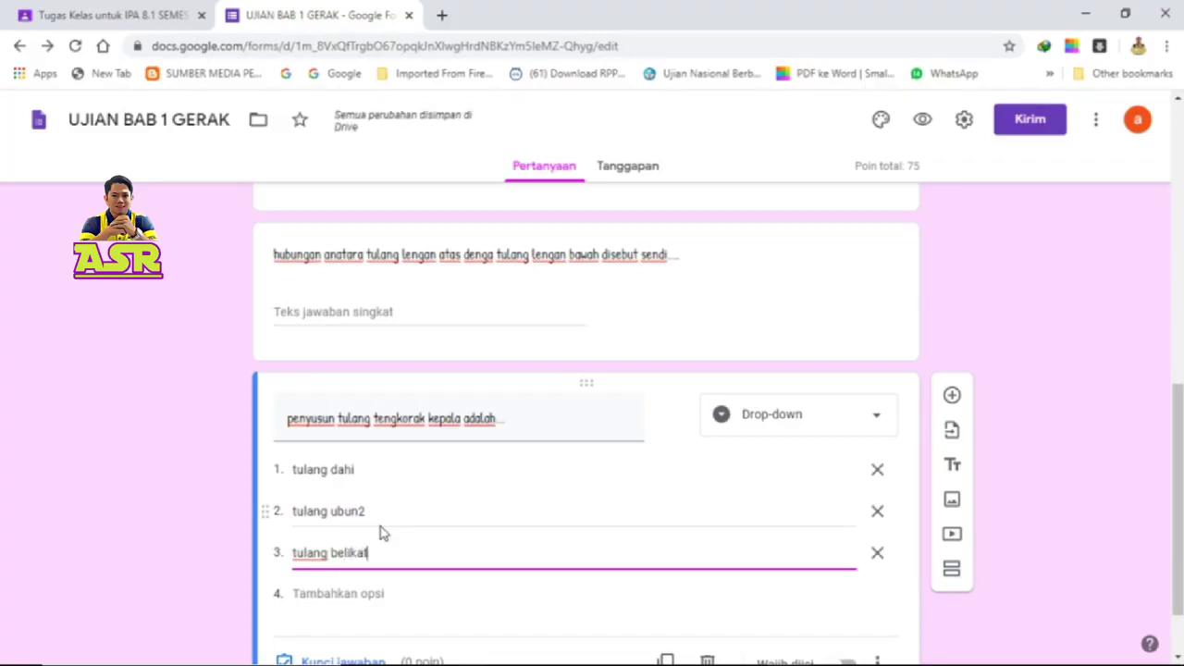
{"action": "key", "text": "Return"}
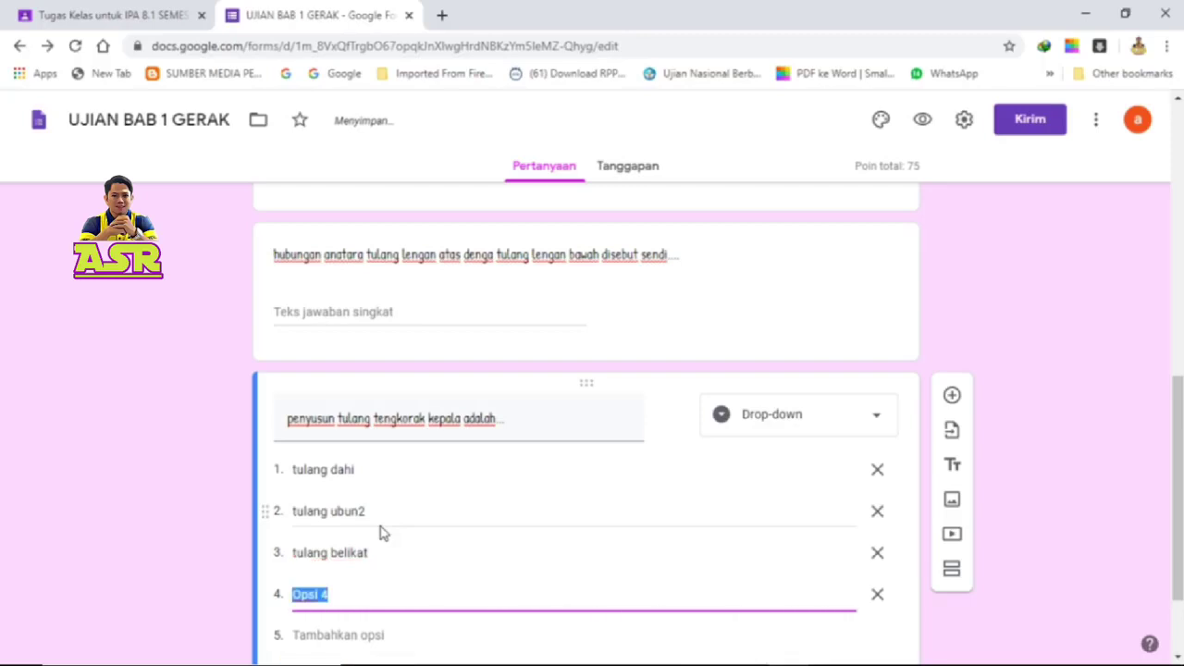
{"action": "type", "text": "tulang pipi"}
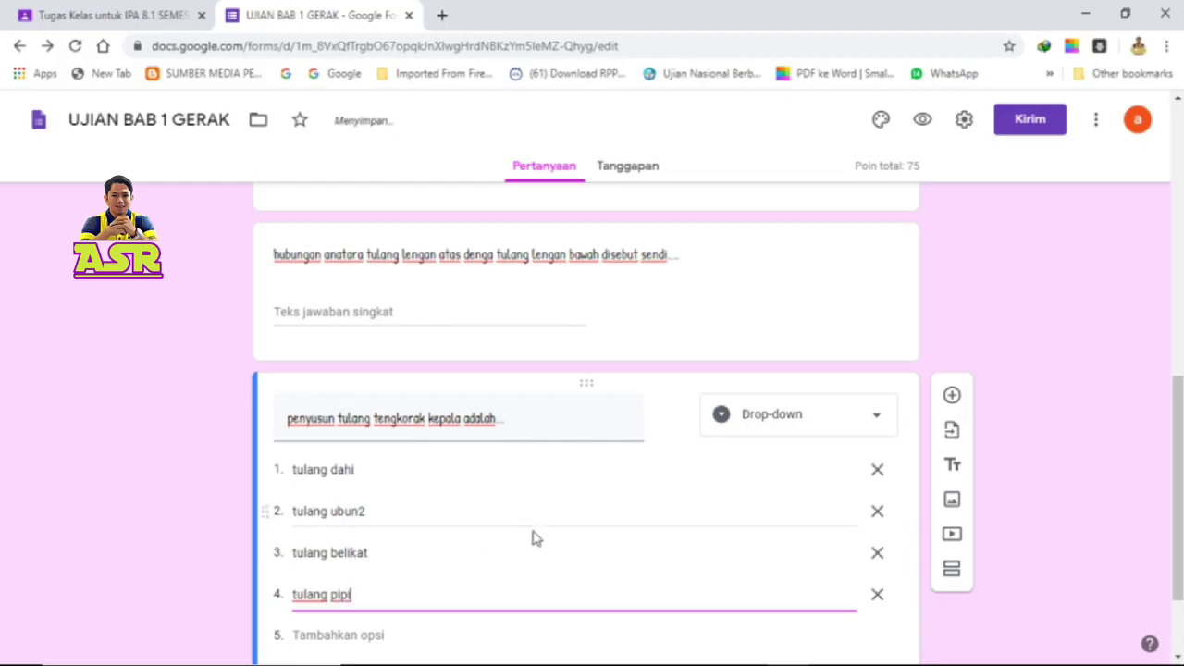
- In the fourth question's answer key, mark "tulang dahi" and "tulang ubun2" as correct and set the score to 25 points
{"action": "scroll", "coordinate": [574, 508], "scroll_direction": "down", "scroll_amount": 2}
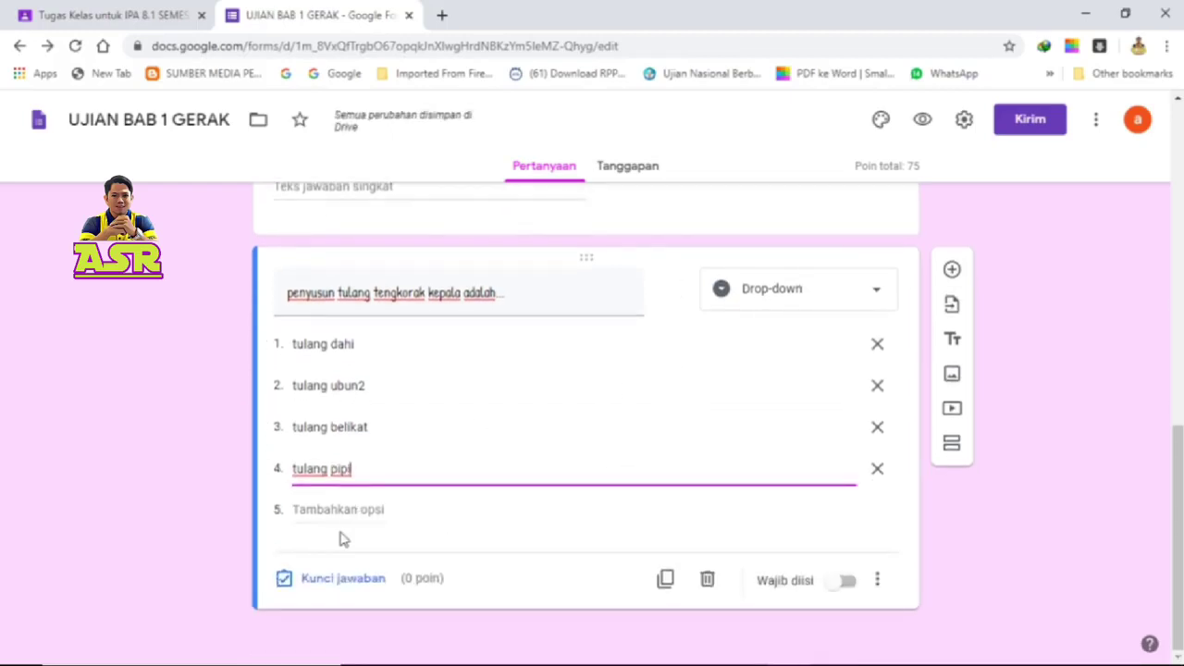
{"action": "left_click", "coordinate": [338, 581]}
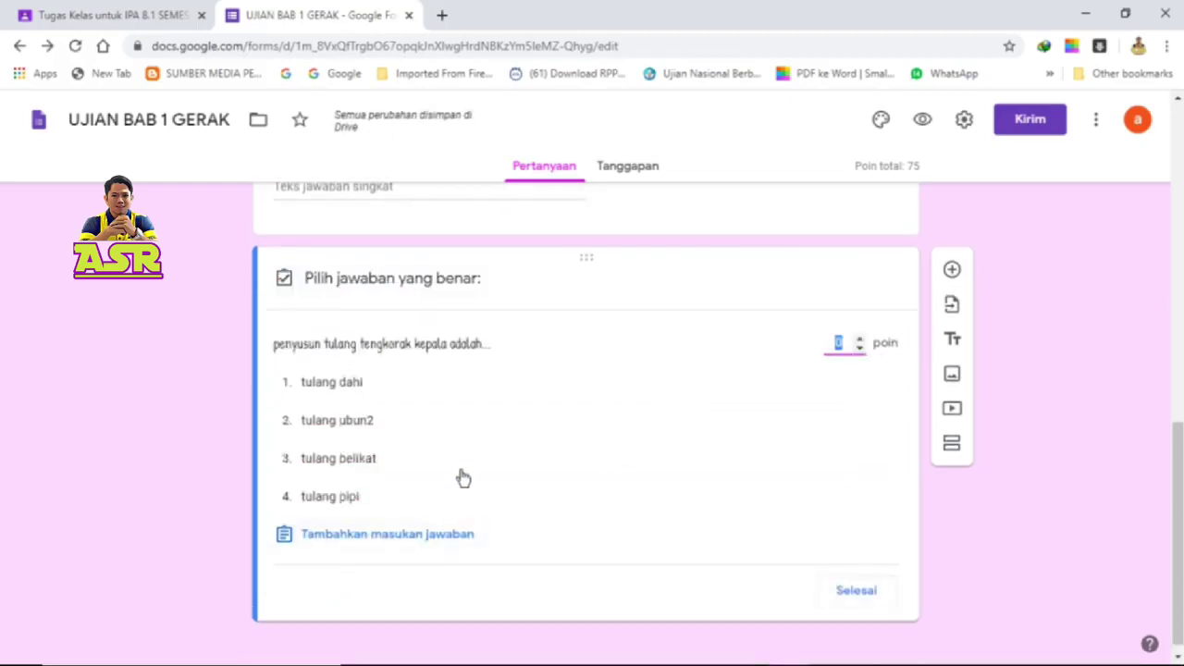
{"action": "left_click", "coordinate": [335, 388]}
{"action": "left_click", "coordinate": [356, 422]}
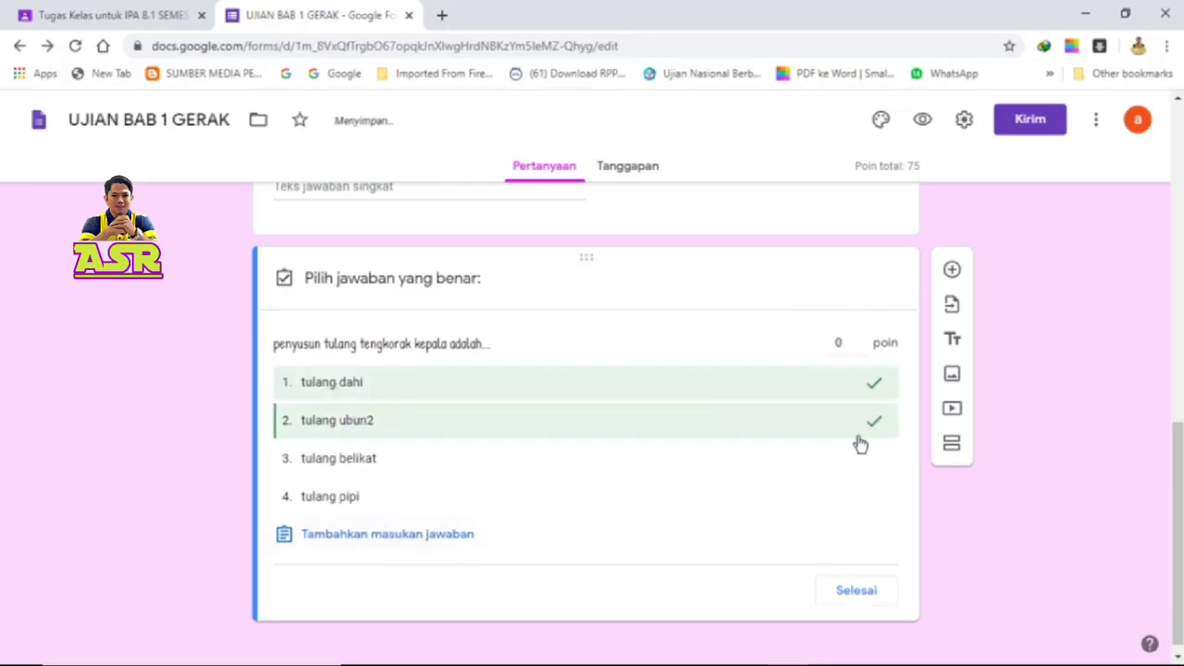
{"action": "left_click", "coordinate": [844, 342]}
{"action": "key", "text": "BackSpace"}
{"action": "type", "text": "25"}
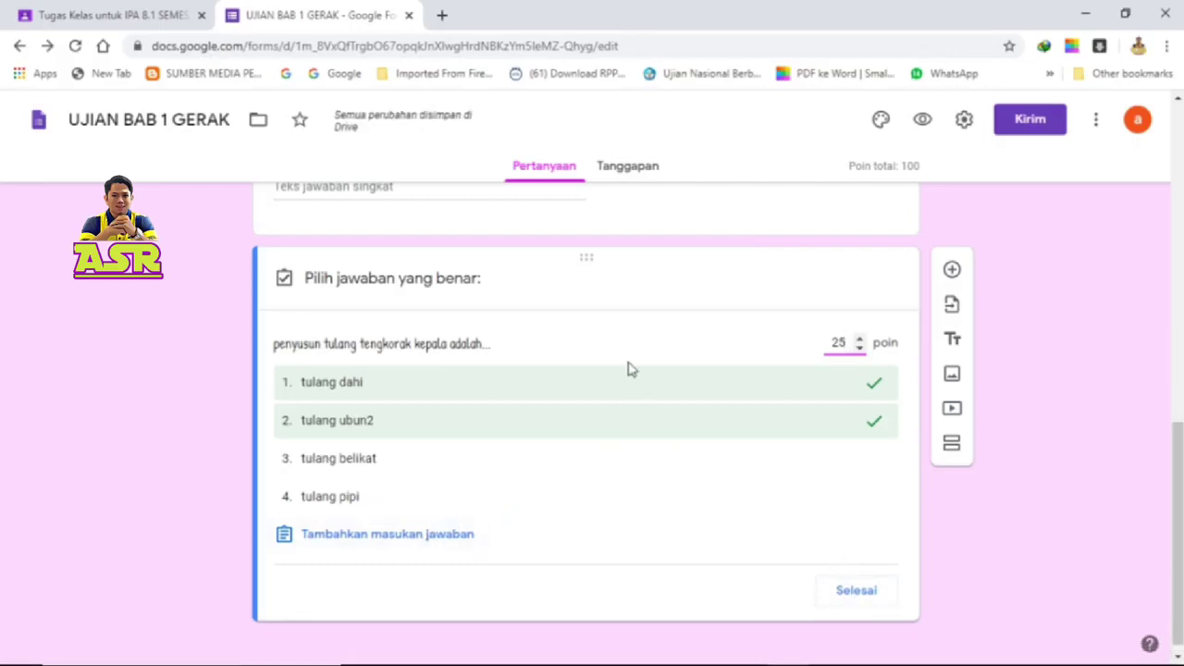
{"action": "scroll", "coordinate": [625, 375], "scroll_direction": "up", "scroll_amount": 1}
{"action": "scroll", "coordinate": [620, 377], "scroll_direction": "down", "scroll_amount": 1}
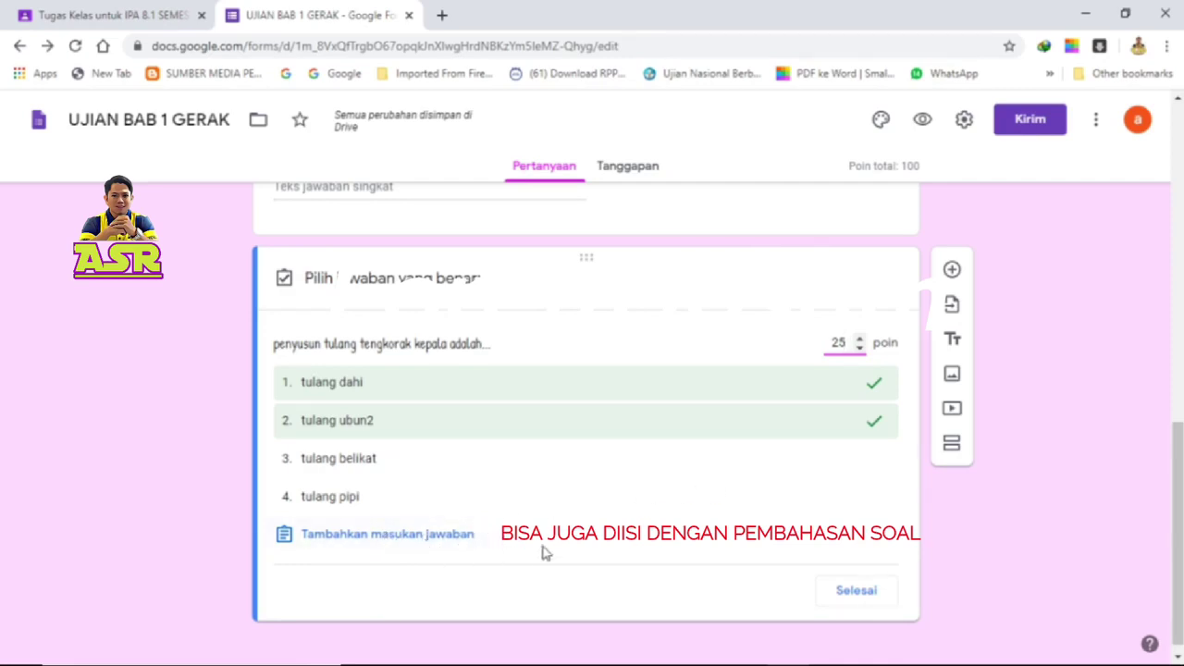
- Finish the fourth question's answer key and review the quiz questions in the form
{"action": "left_click", "coordinate": [856, 592]}
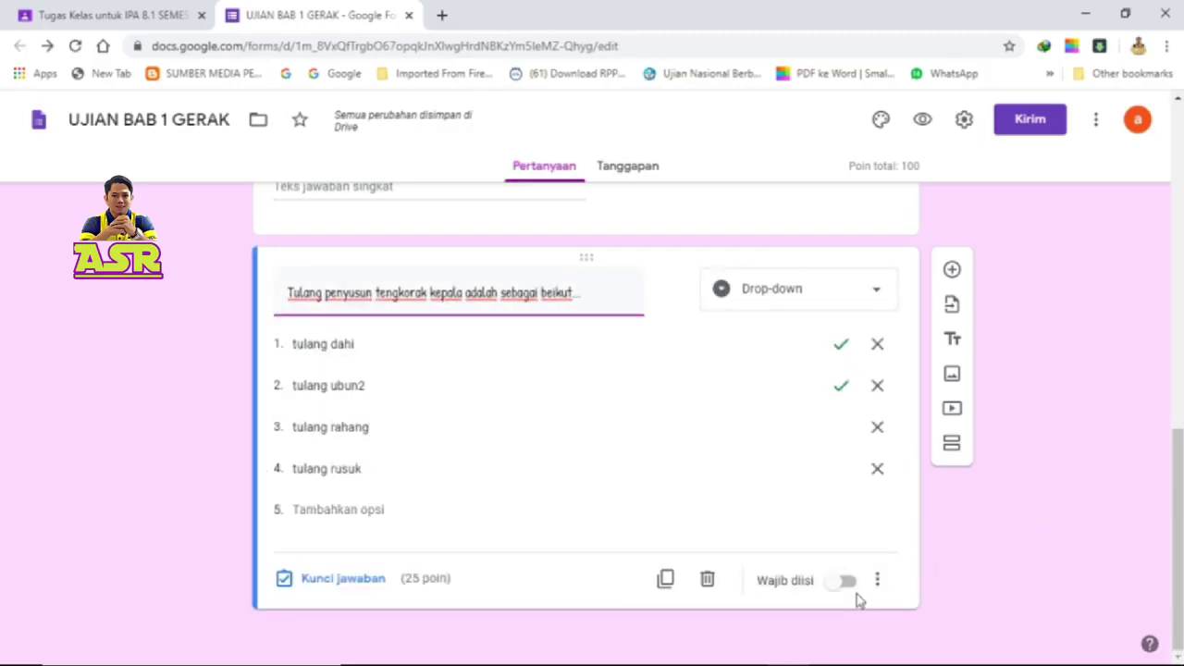
{"action": "scroll", "coordinate": [740, 518], "scroll_direction": "up", "scroll_amount": 8}
{"action": "scroll", "coordinate": [711, 488], "scroll_direction": "down", "scroll_amount": 3}
{"action": "scroll", "coordinate": [712, 488], "scroll_direction": "up", "scroll_amount": 4}
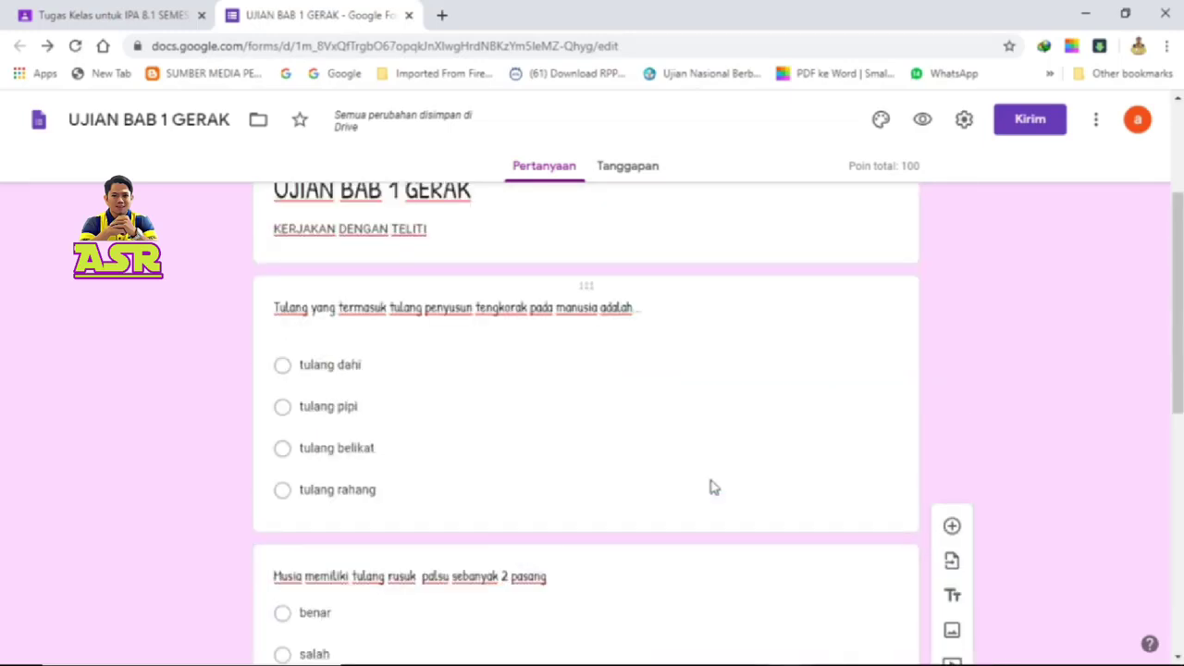
{"action": "scroll", "coordinate": [712, 463], "scroll_direction": "down", "scroll_amount": 1}
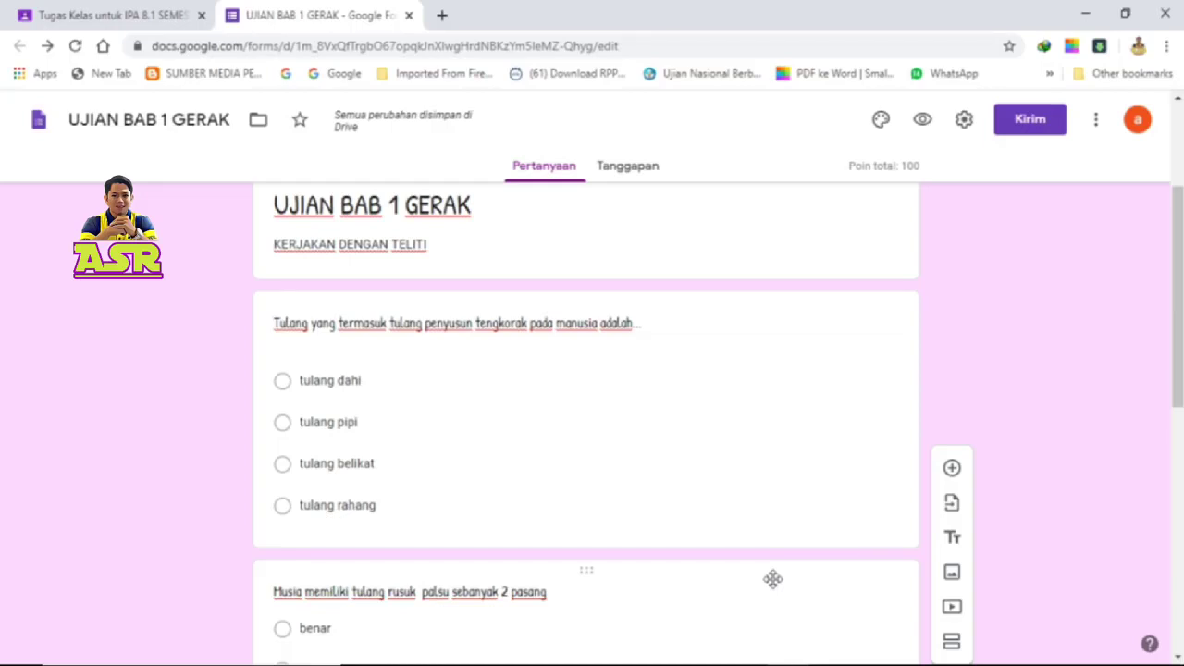
{"action": "scroll", "coordinate": [731, 418], "scroll_direction": "down", "scroll_amount": 1}
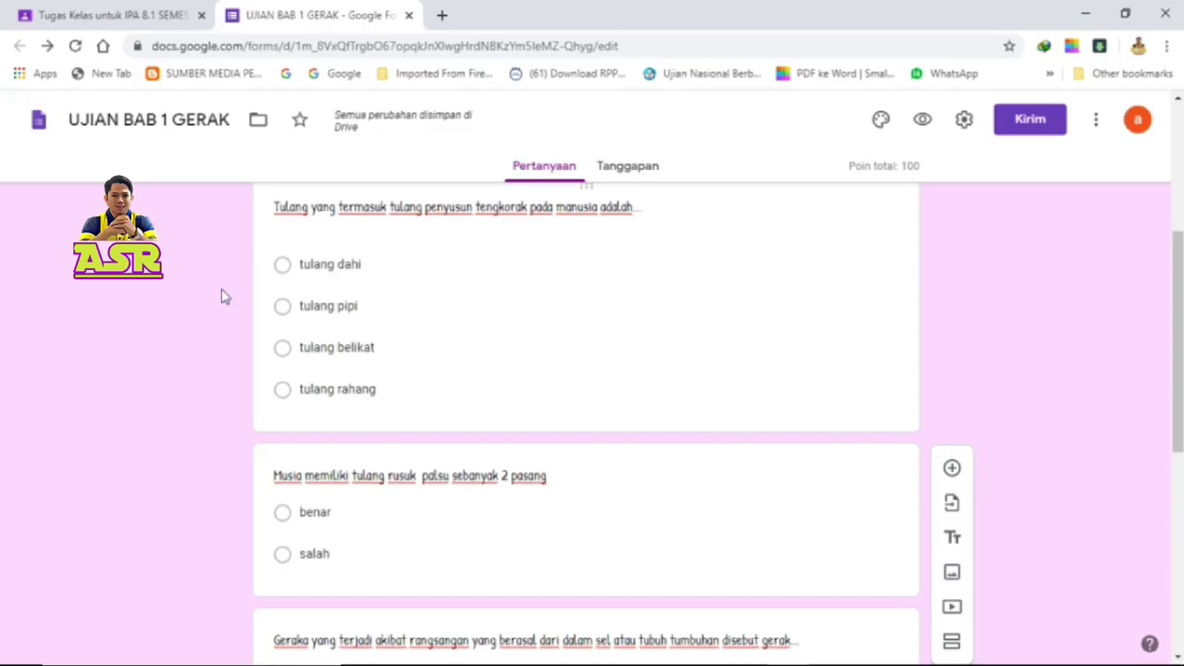
{"action": "scroll", "coordinate": [222, 296], "scroll_direction": "up", "scroll_amount": 1}
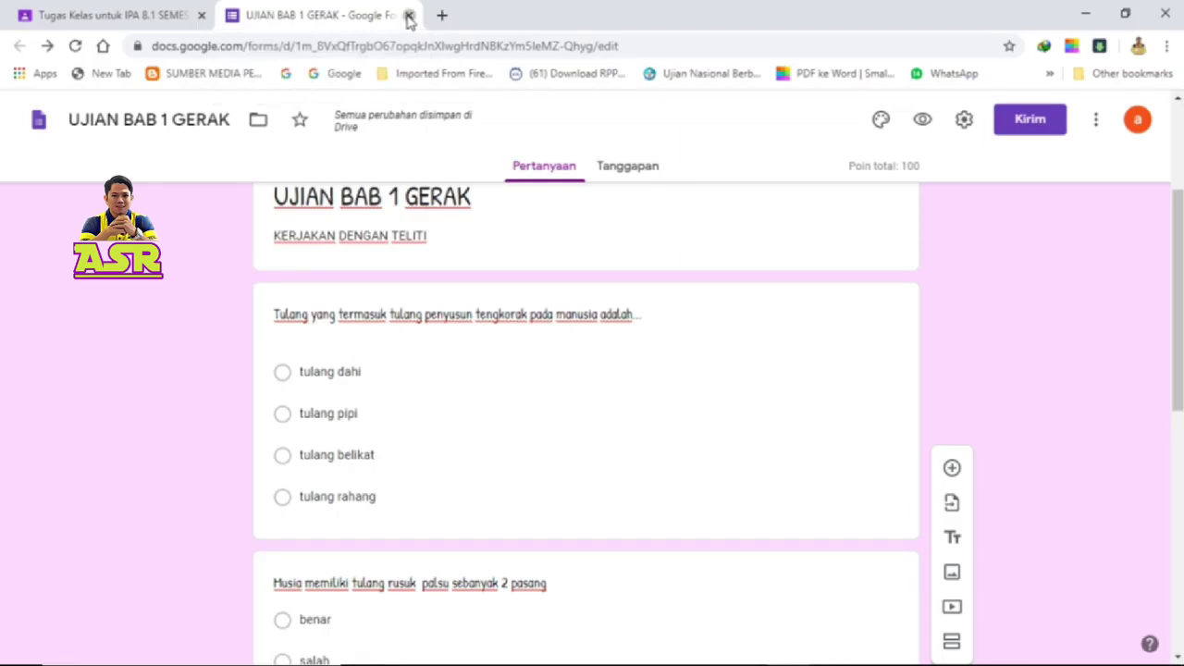
- Close the quiz form and assign "UJIAN BAB 1 GERAK" to all students of the IPA 8.1 class
{"action": "left_click", "coordinate": [410, 16]}
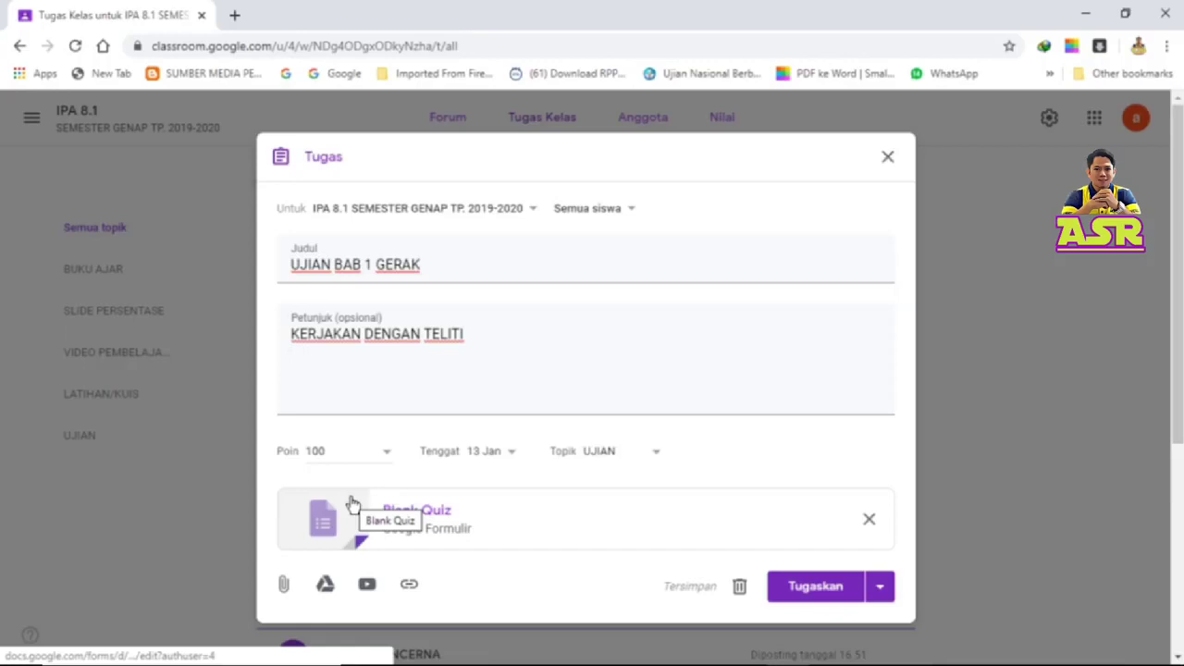
{"action": "left_click", "coordinate": [812, 588]}
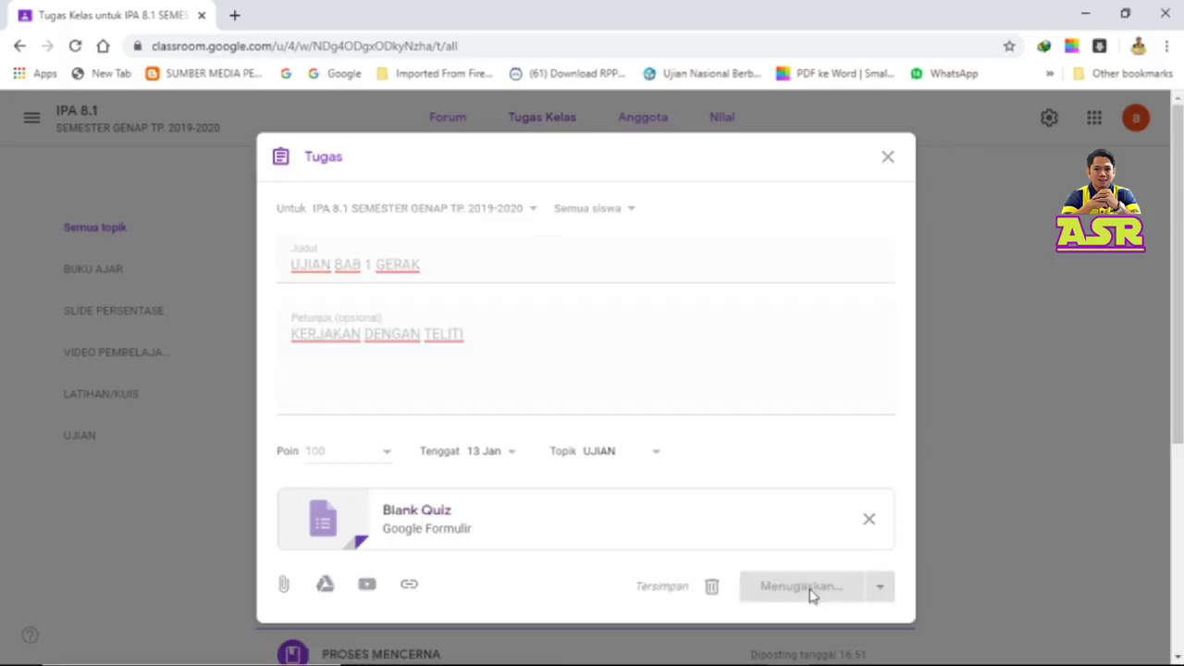